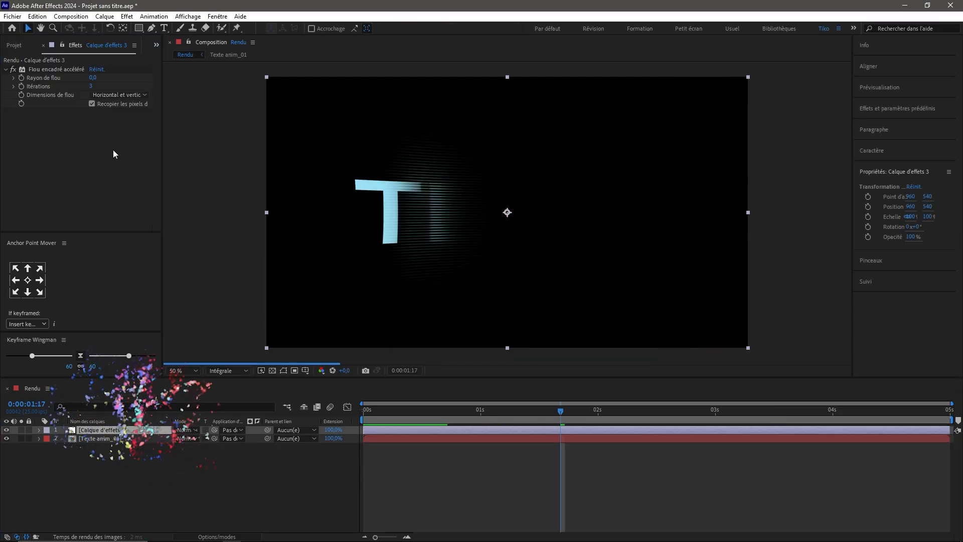
drag(558, 405, 481, 405)
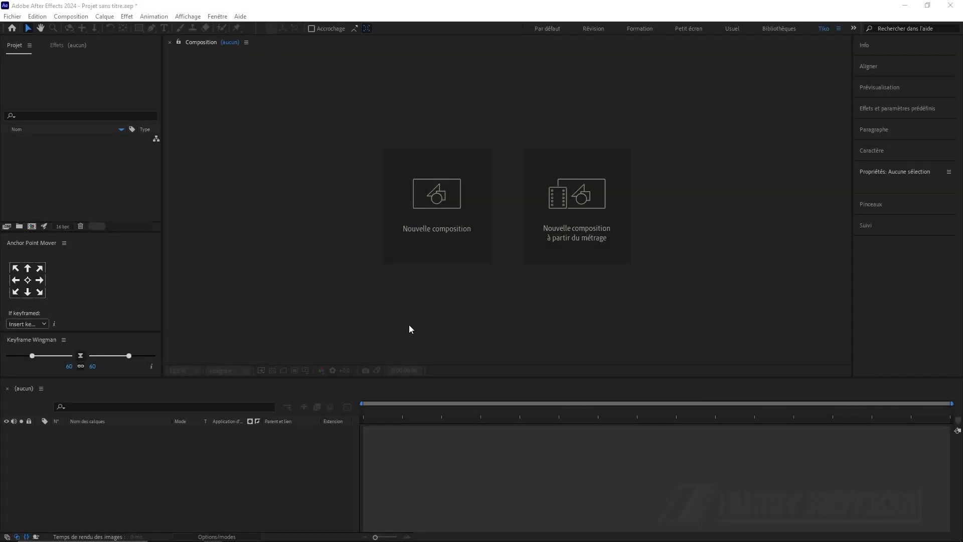
Create a new 1920x1080 composition named Rendu at 25 fps, lasting 5 seconds.
click(441, 200)
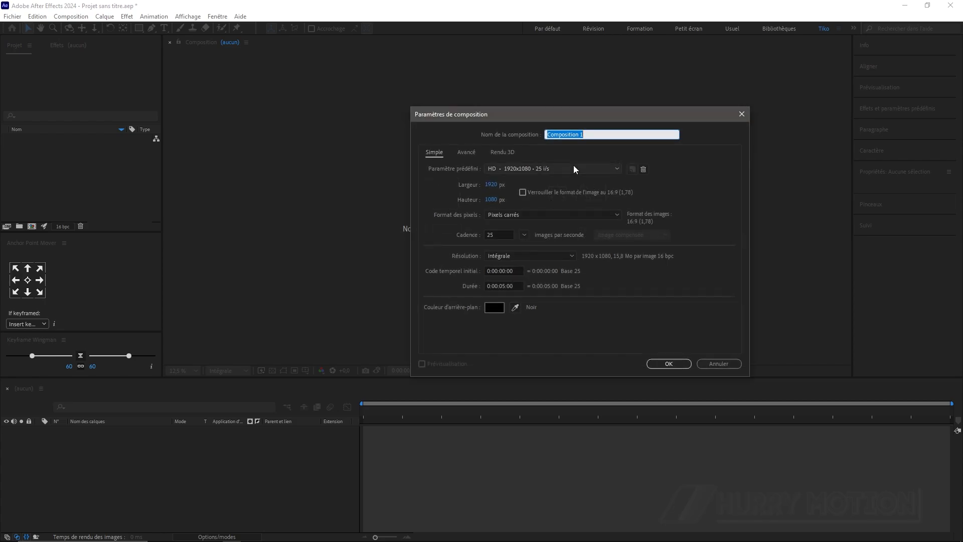
text(Rendu)
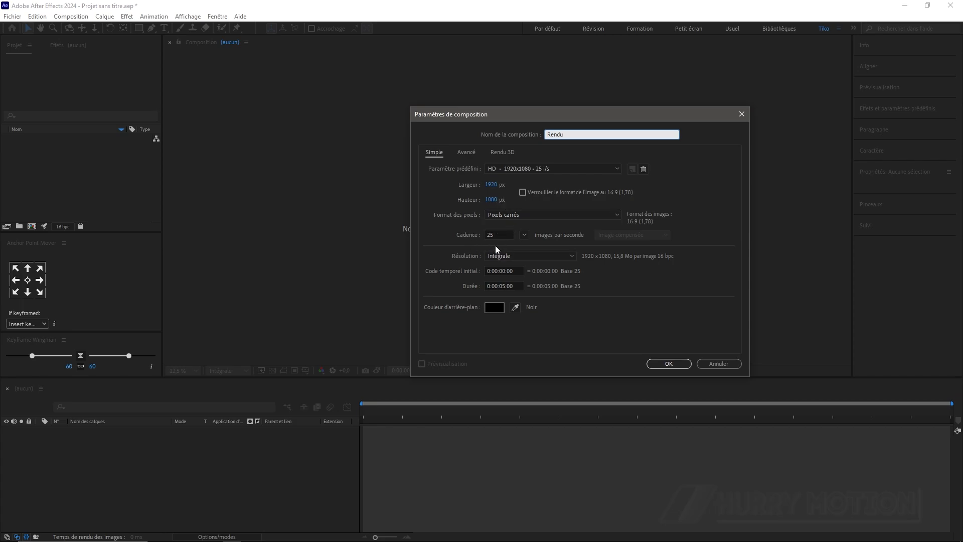
click(673, 365)
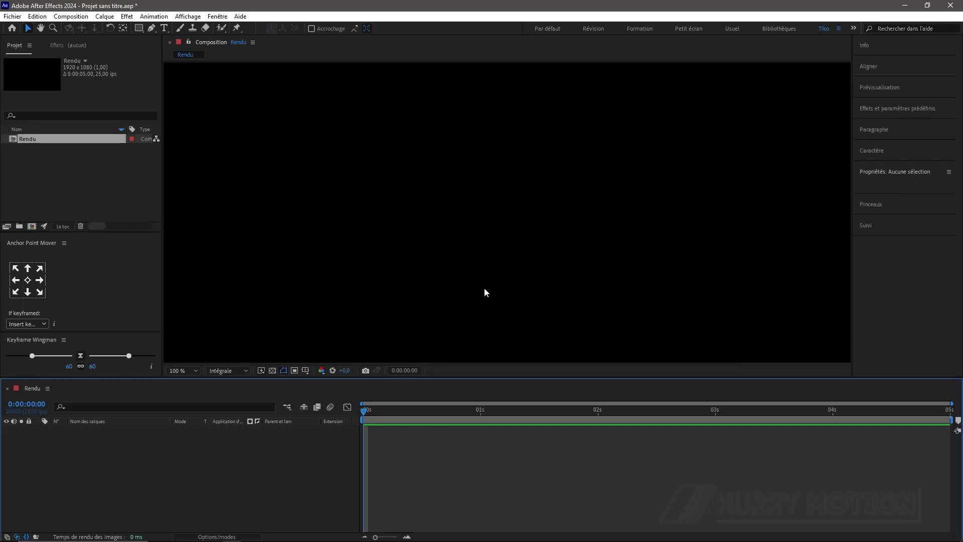
Add a text layer reading TEXTE to the Rendu composition.
click(166, 28)
click(389, 197)
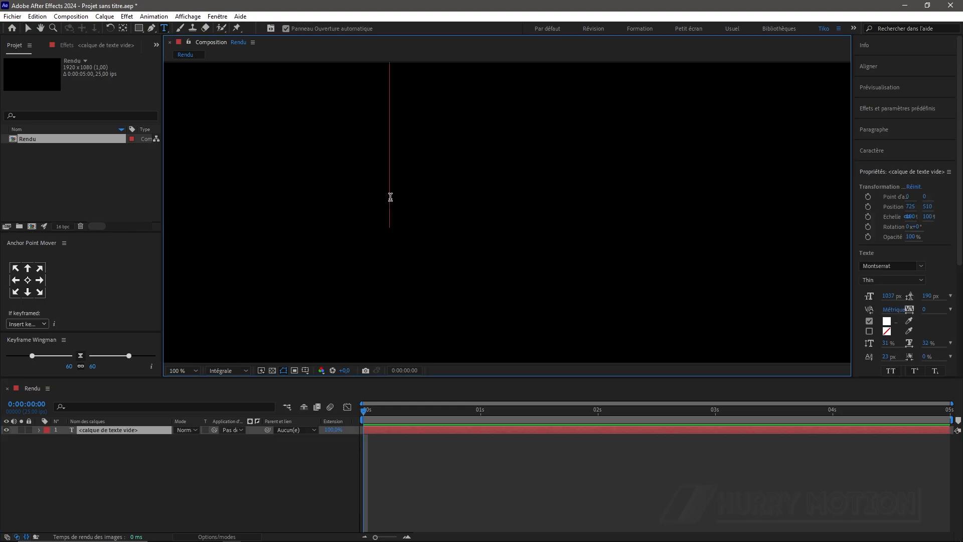
text(TEXTE)
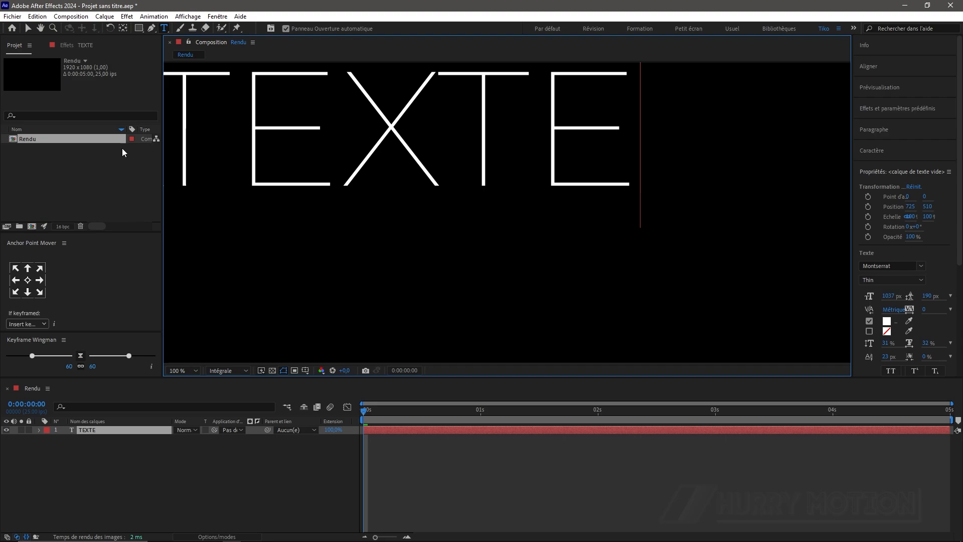
click(28, 28)
Align the TEXTE layer to the centre of the composition, horizontally and vertically.
key(comma)
key(comma)
click(868, 66)
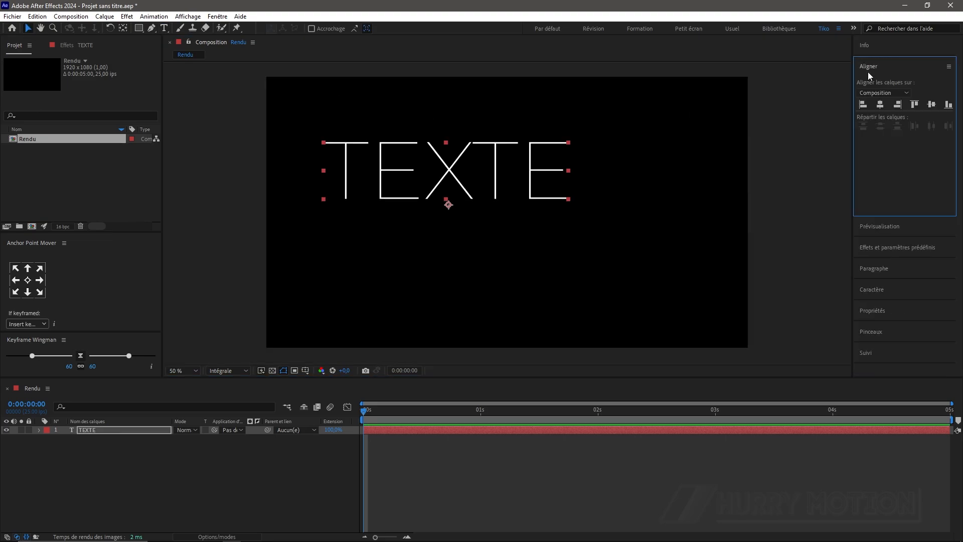
click(880, 105)
click(931, 104)
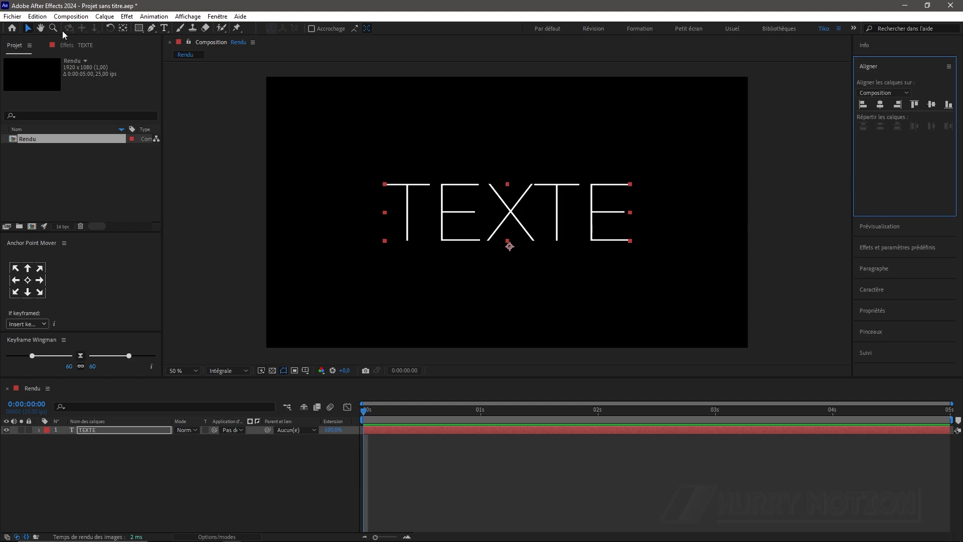
click(559, 240)
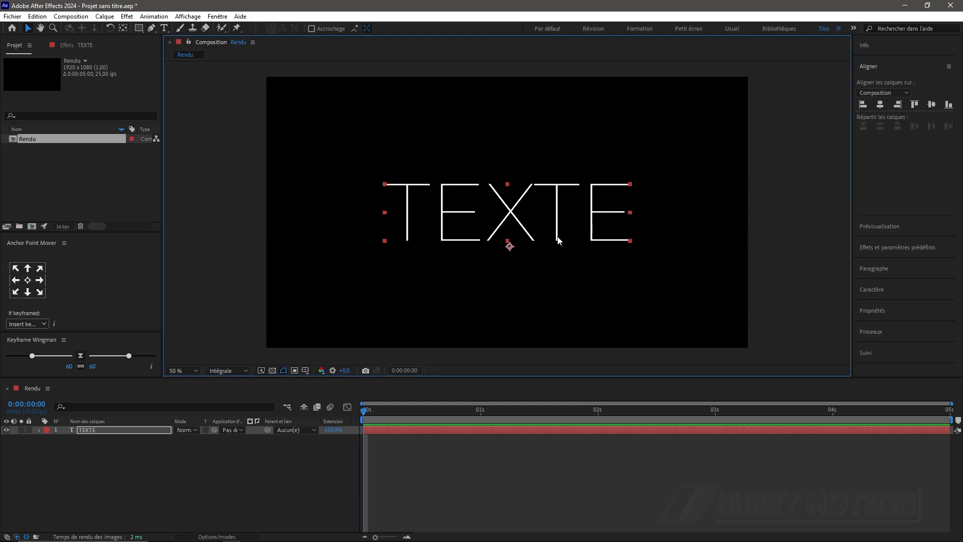
Set the TEXTE layer's Montserrat font style to Light.
click(134, 431)
click(899, 290)
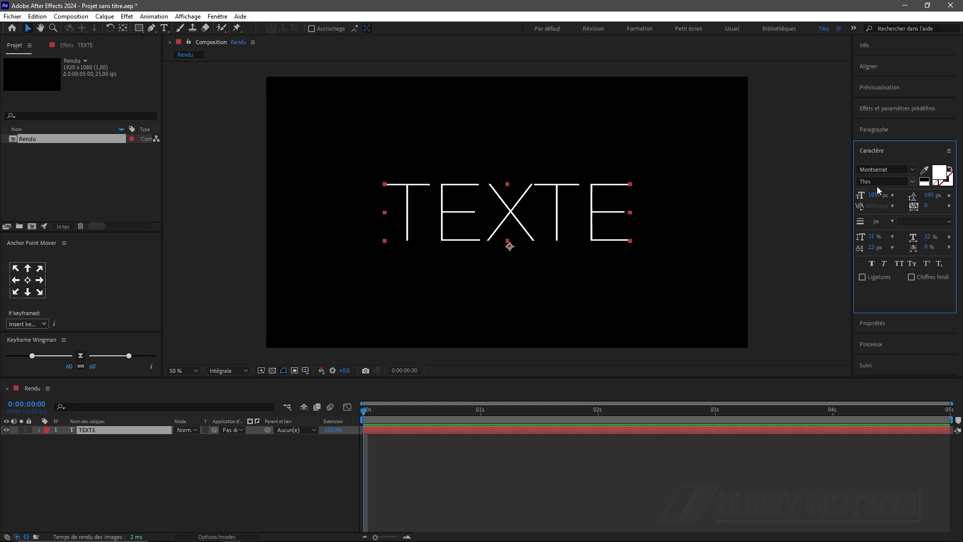
click(913, 184)
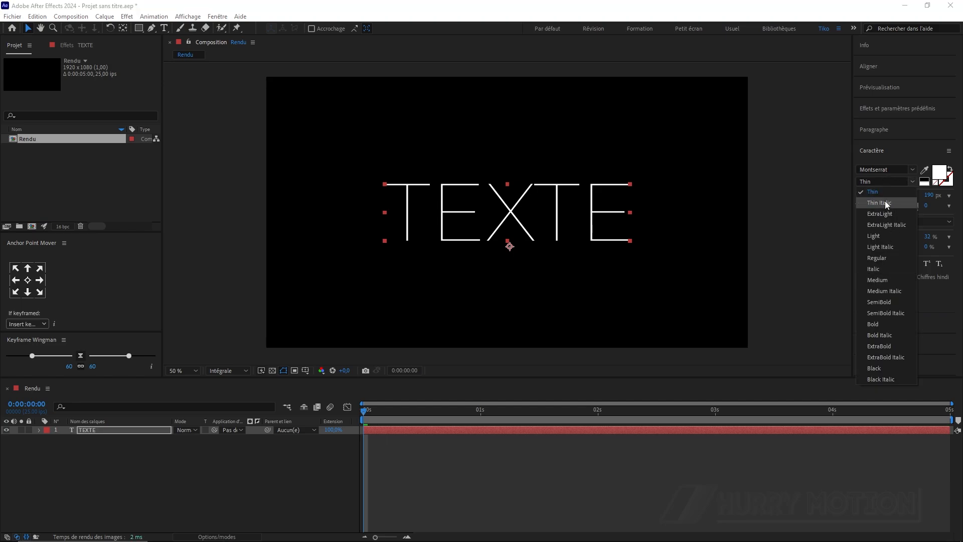
click(877, 235)
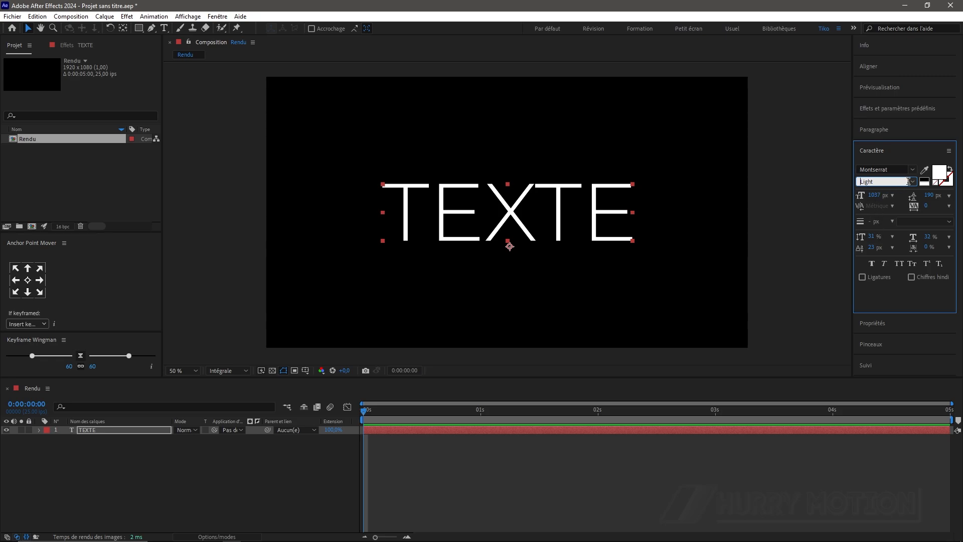
click(910, 182)
click(881, 233)
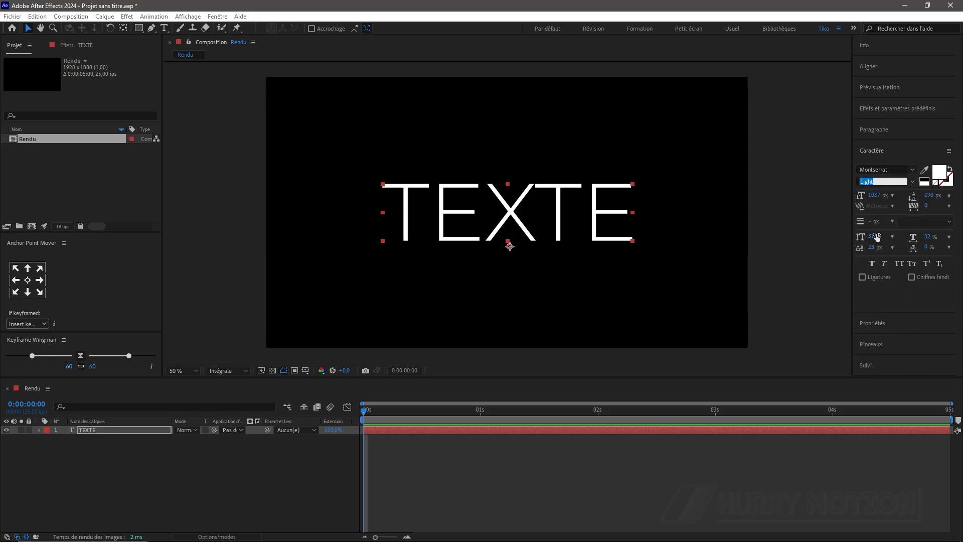
Duplicate the TEXTE layer and set the copy's font style to Bold.
click(159, 432)
key(ctrl+d)
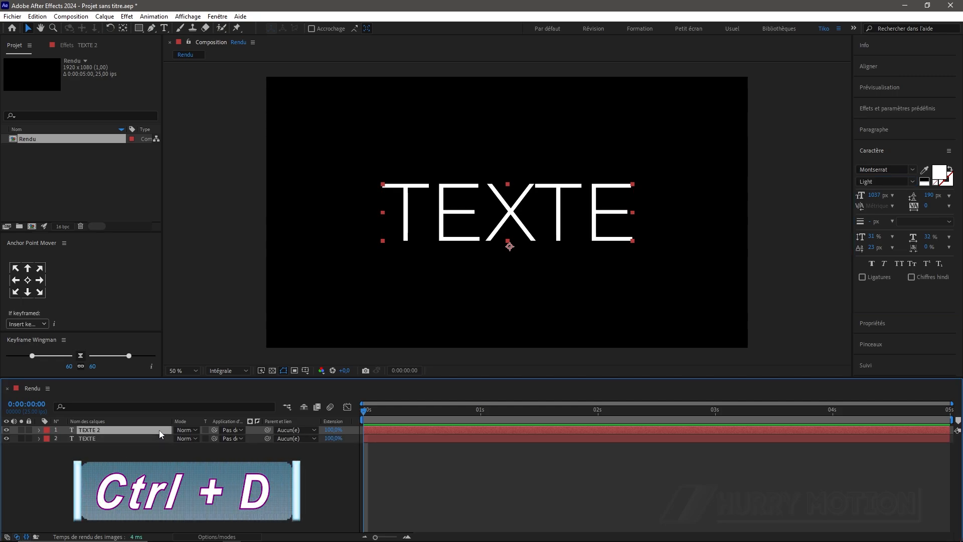
click(911, 182)
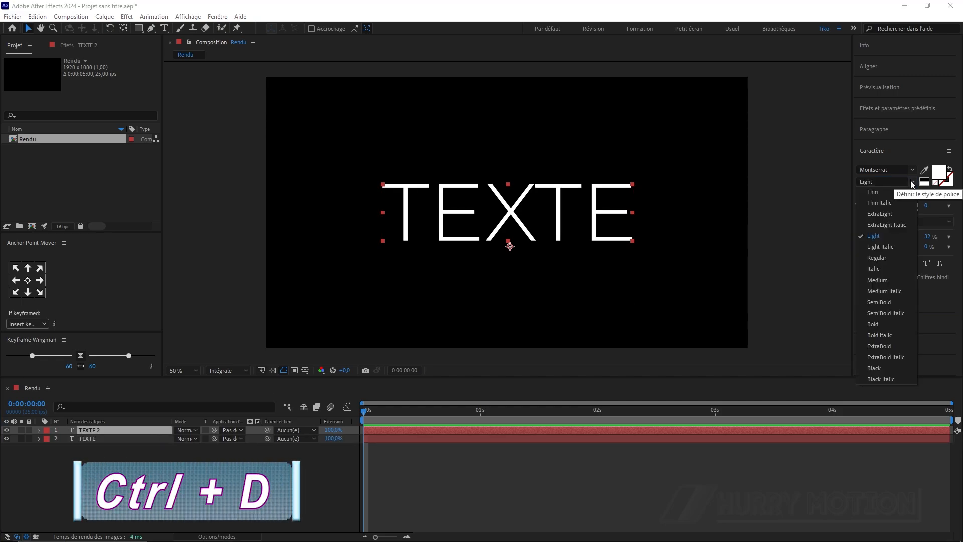
click(877, 322)
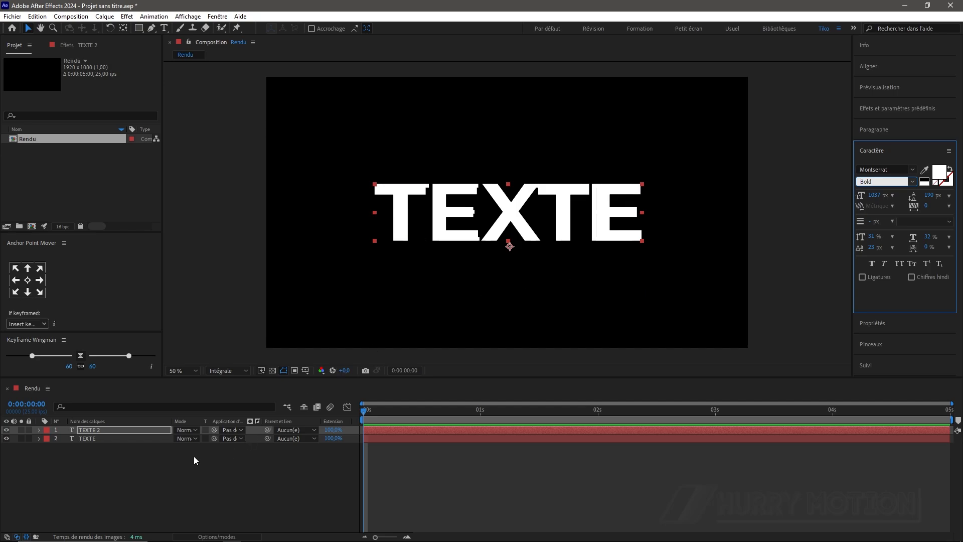
Rename the duplicated text layer as Bold and the original text layer as light.
click(121, 430)
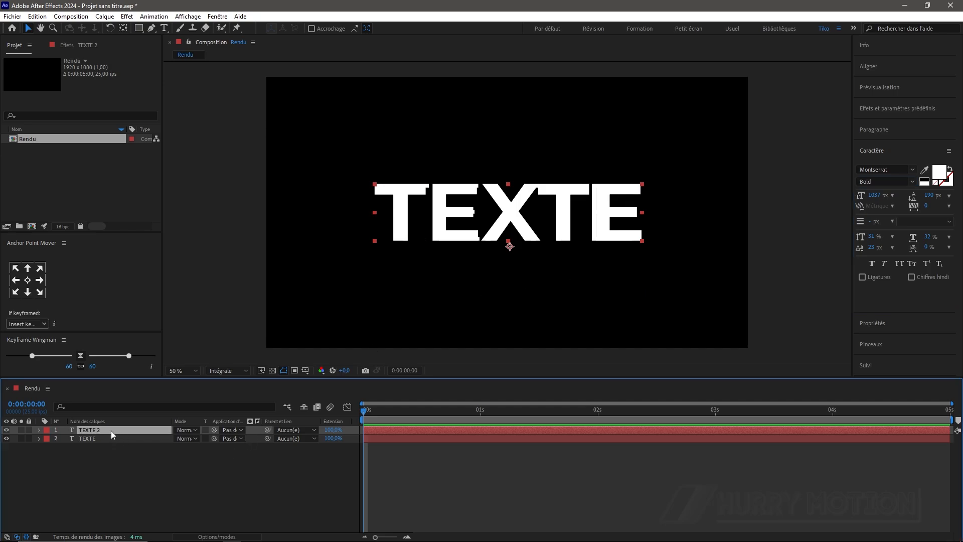
key(Return)
text(Bo)
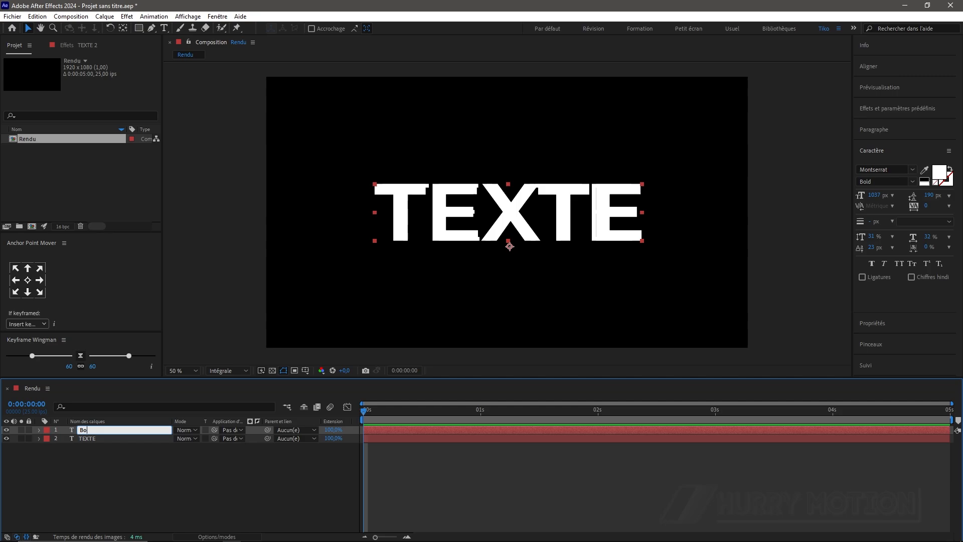
text(ld)
click(106, 440)
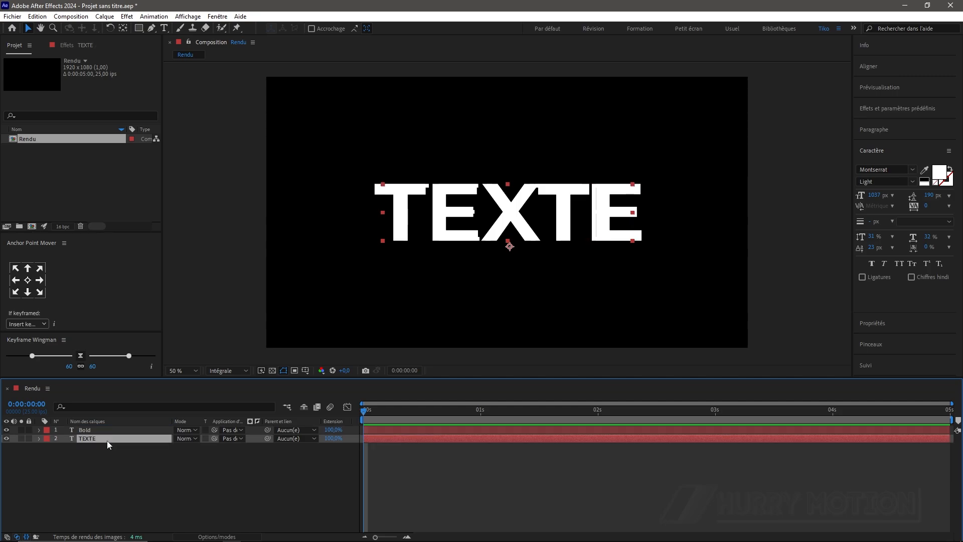
key(Return)
text(Li)
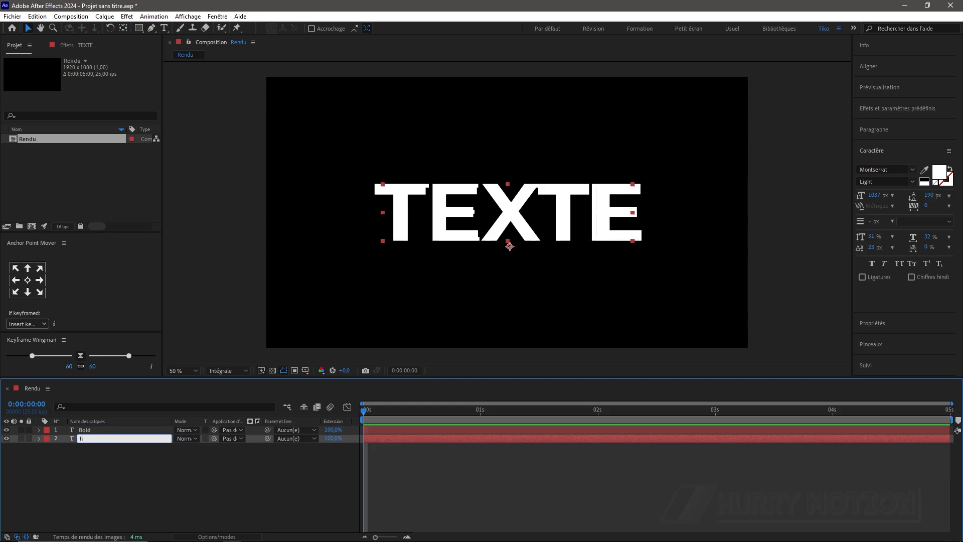
text(ght)
key(Return)
Lower the Bold layer's opacity to 61% so the light text shows through it.
click(107, 429)
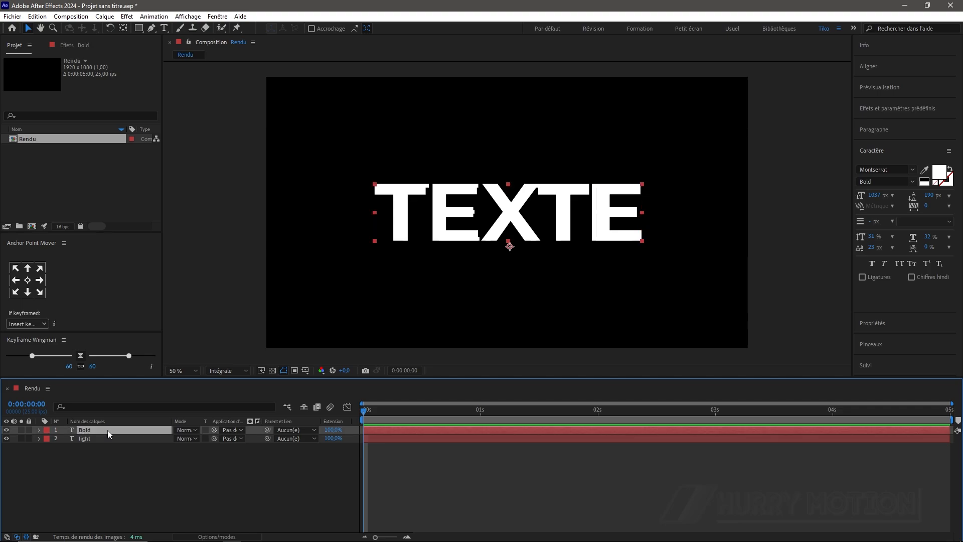
key(t)
drag(179, 438, 165, 441)
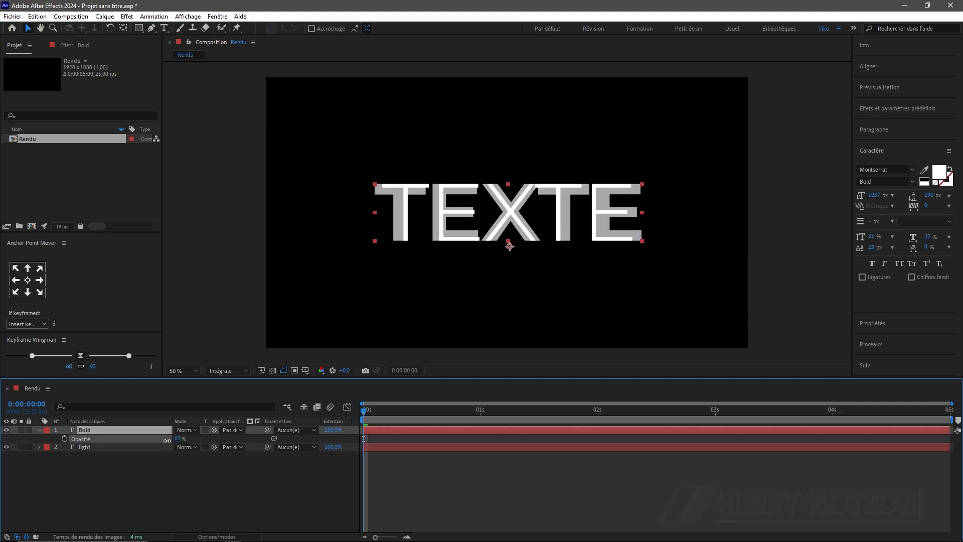
key(period)
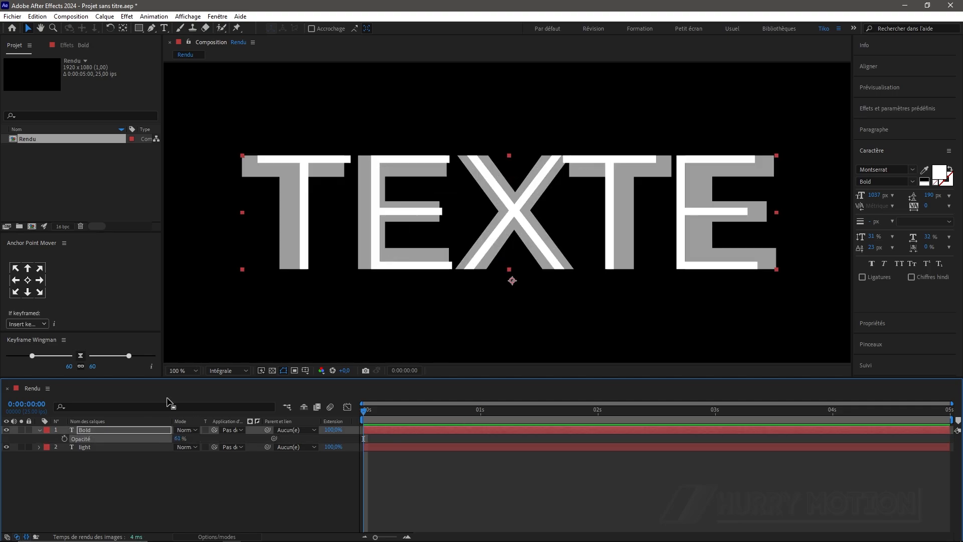
Set the light layer's tracking to 35 and its X position to 964.1 to align its letters with the Bold text.
click(108, 449)
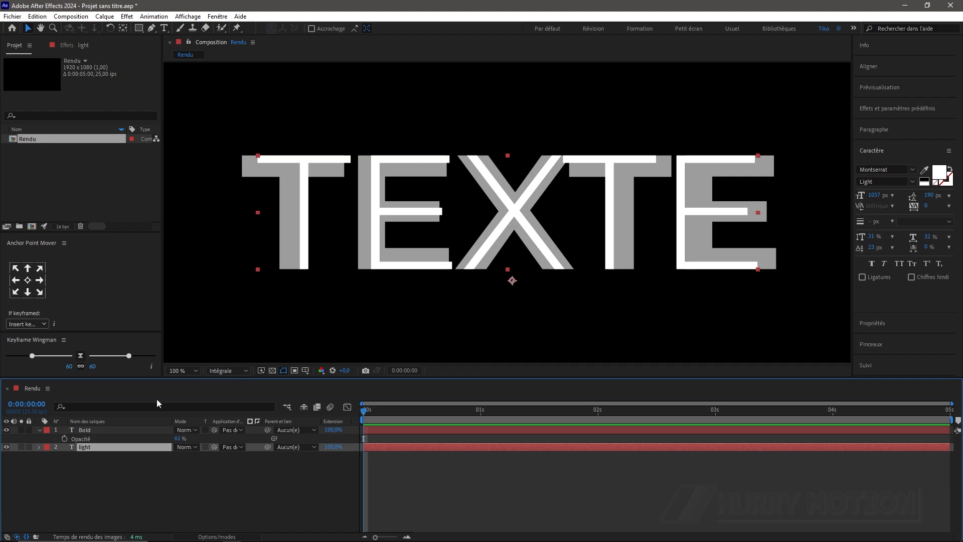
key(p)
mouse_move(184, 459)
mouse_down()
mouse_move(204, 457)
mouse_move(179, 456)
mouse_up()
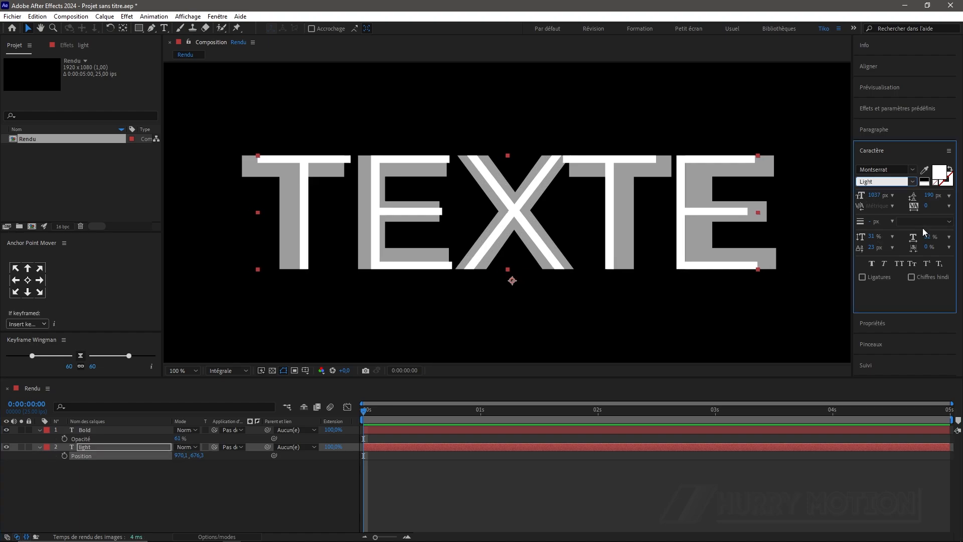
drag(927, 209, 951, 212)
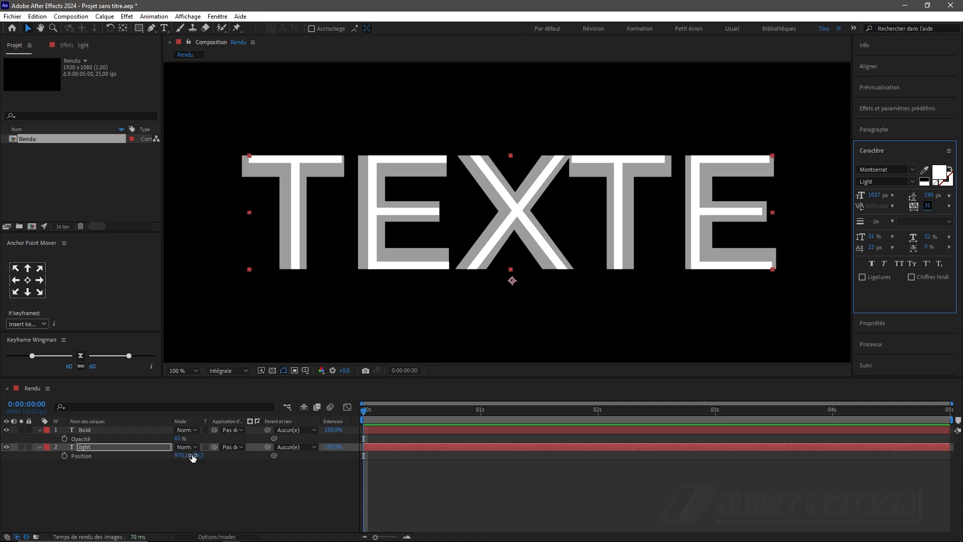
drag(184, 460, 182, 459)
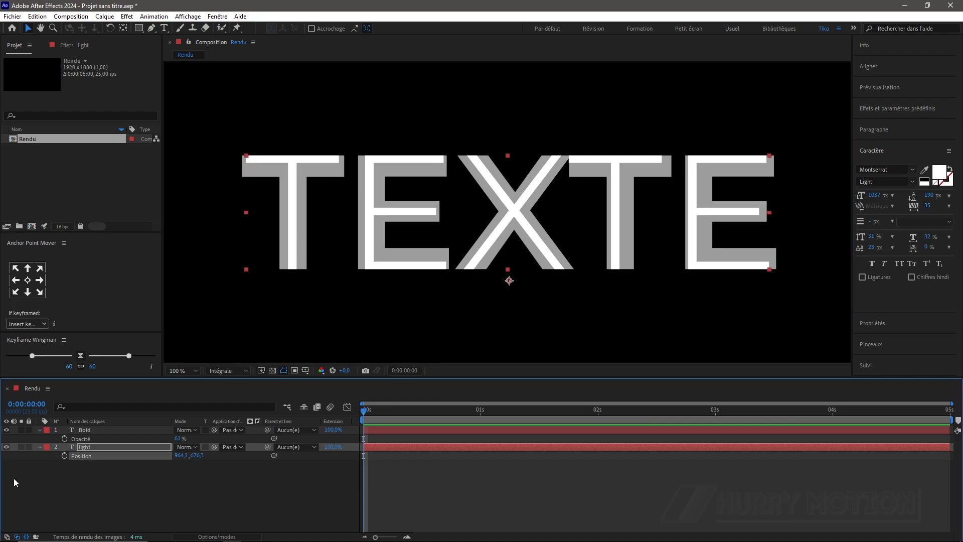
Set the Bold layer's opacity to 100% and collapse the properties of both text layers.
drag(182, 438, 249, 451)
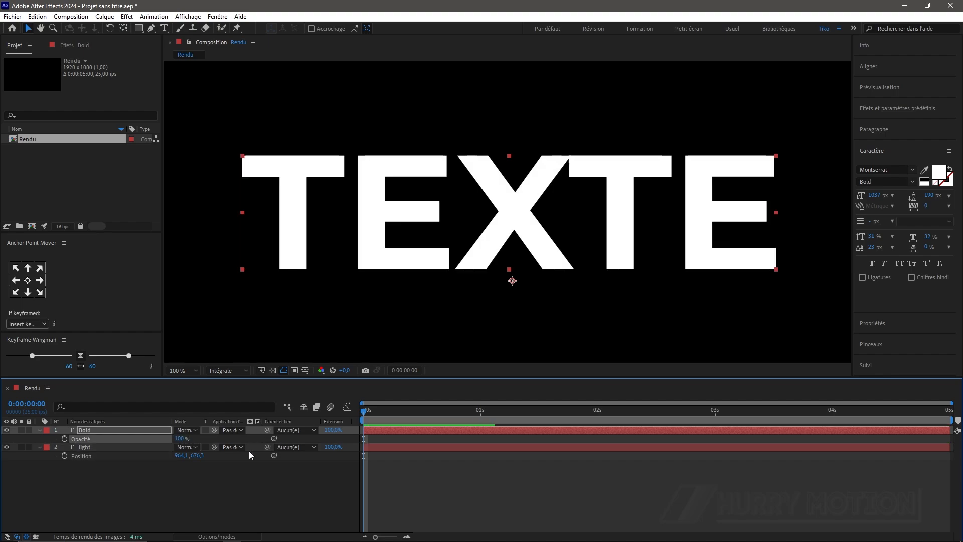
click(39, 429)
click(39, 438)
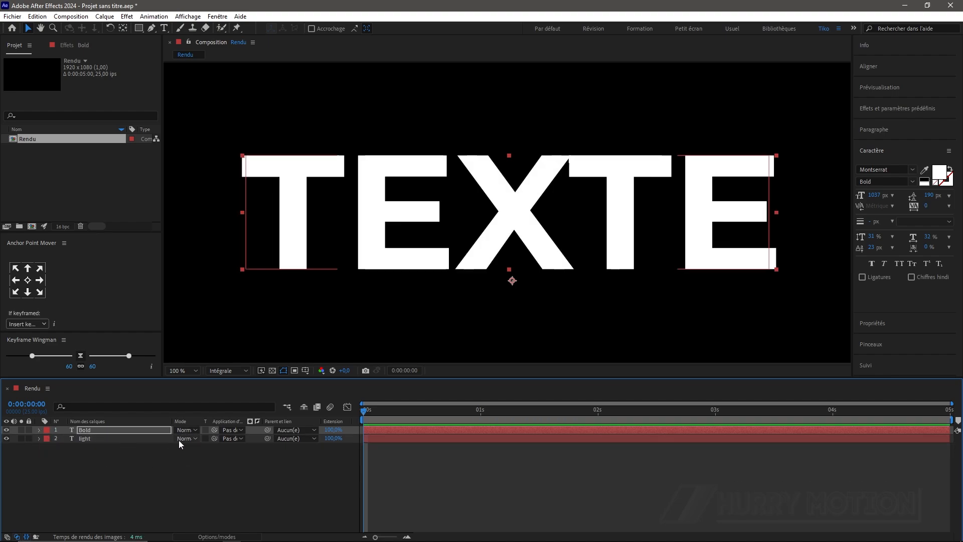
click(149, 447)
Create a shape layer from the Bold text layer.
click(122, 429)
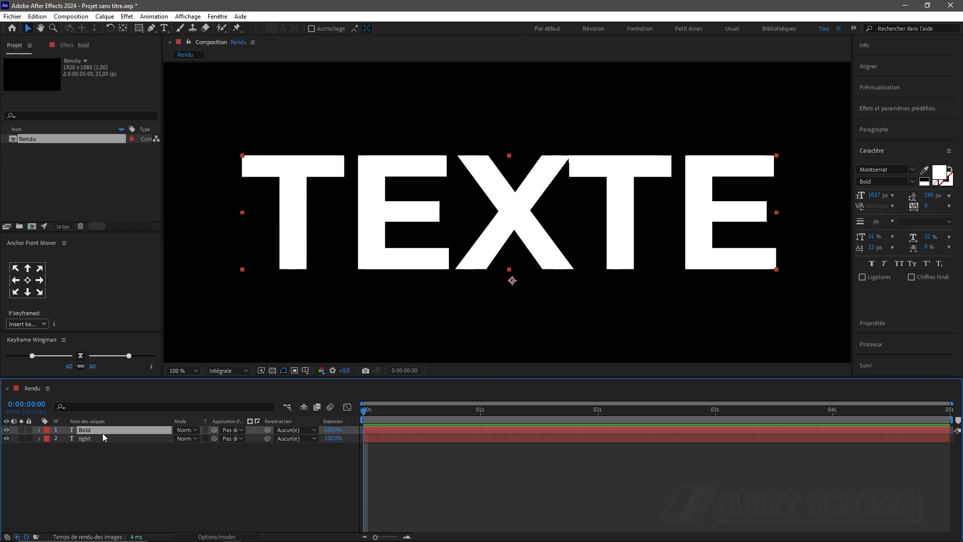
right_click(115, 432)
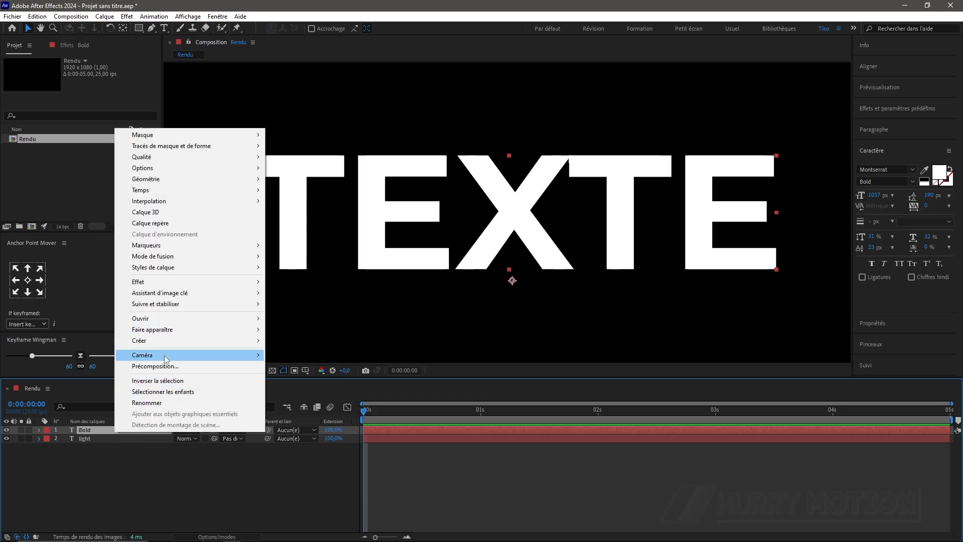
mouse_move(167, 342)
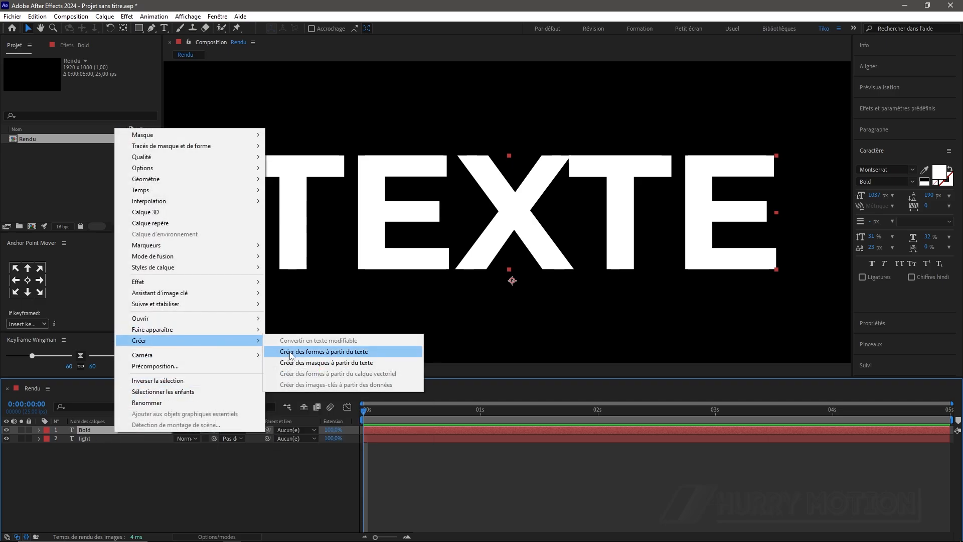
click(291, 353)
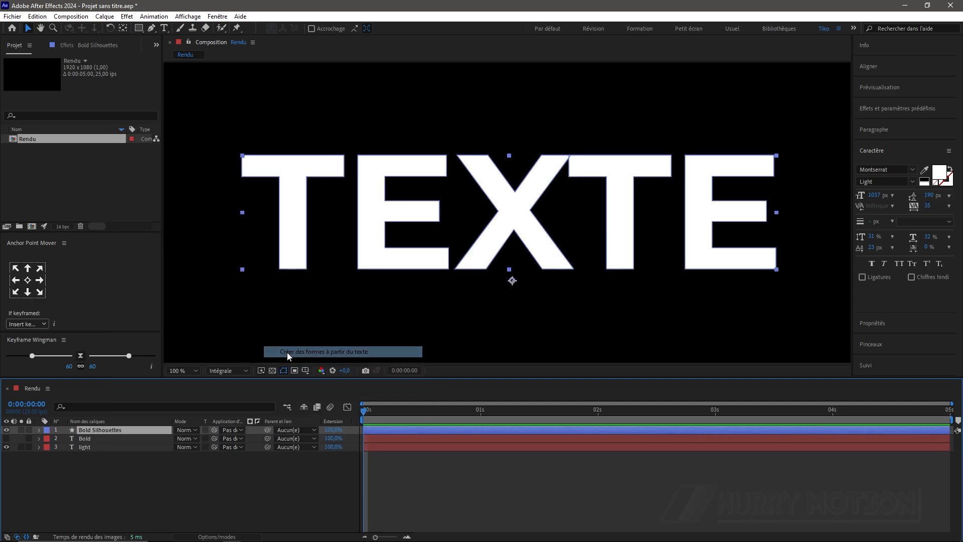
Create a shape layer from the light text layer.
click(86, 446)
right_click(86, 445)
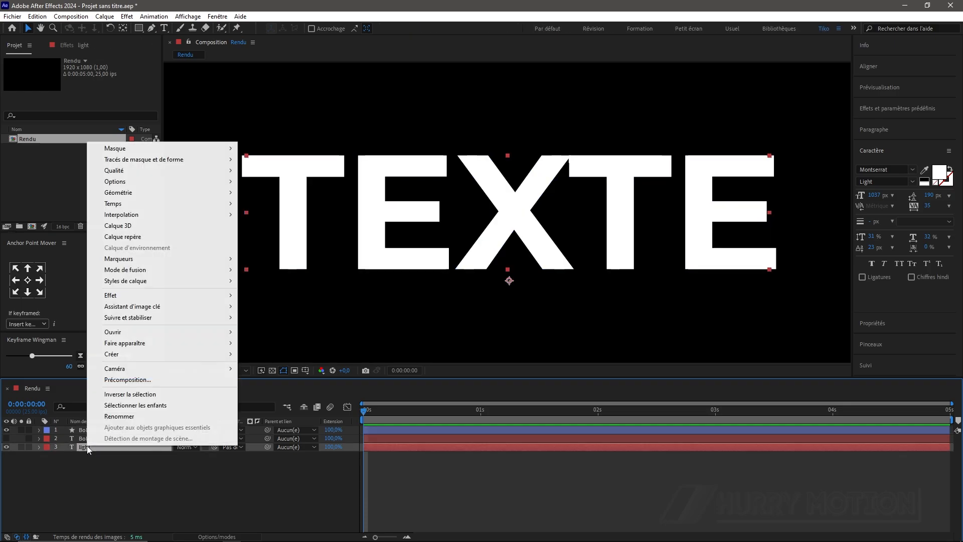
mouse_move(149, 359)
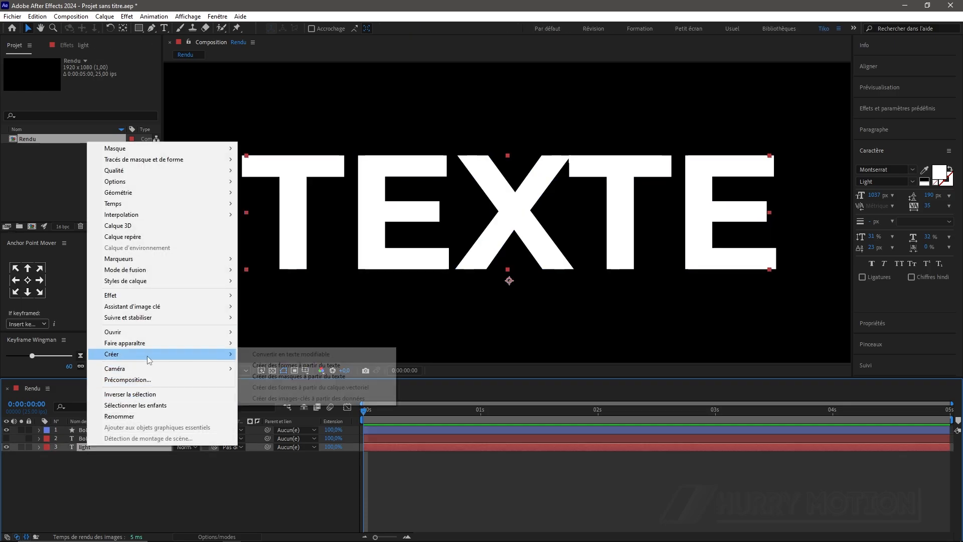
click(266, 365)
Delete the original Bold and light text layers, keeping only the two shape layers.
click(93, 440)
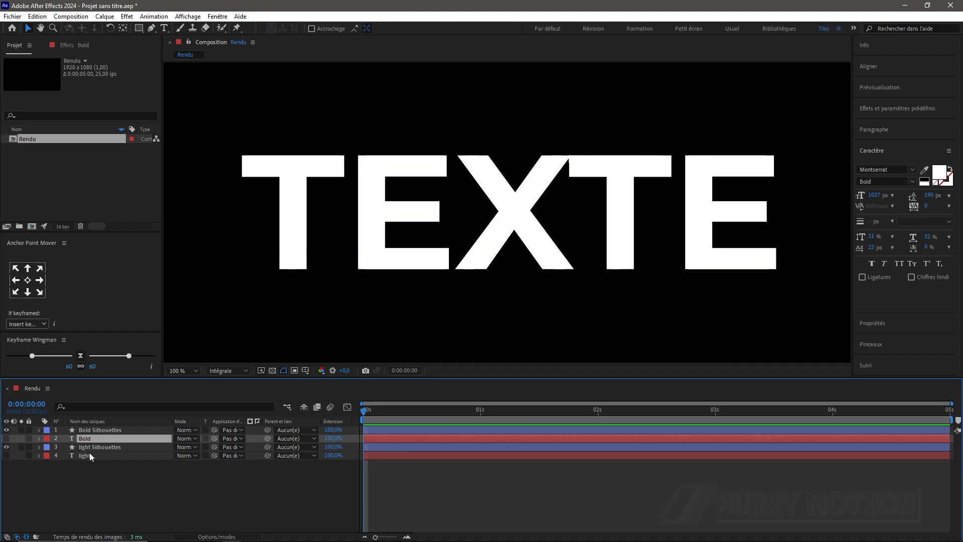
ctrl+click(90, 454)
key(Delete)
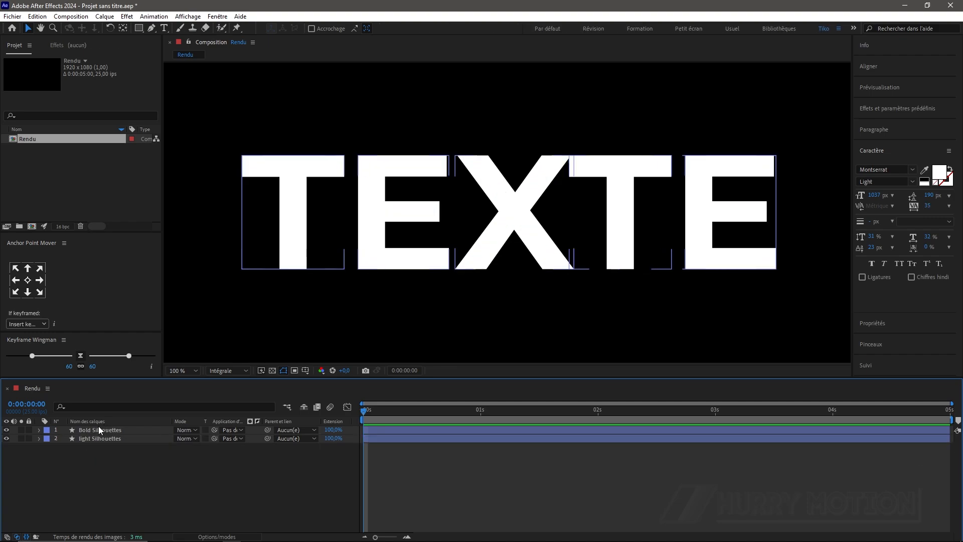
Rename the Bold Silhouettes shape layer as Bold.
click(98, 429)
key(Return)
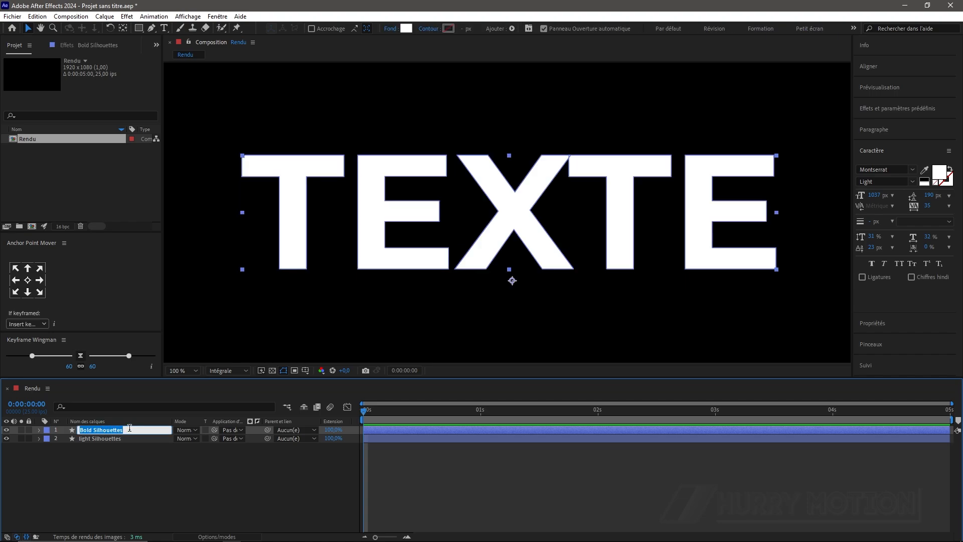
drag(129, 428, 94, 427)
key(BackSpace)
key(Return)
click(100, 439)
key(Delete)
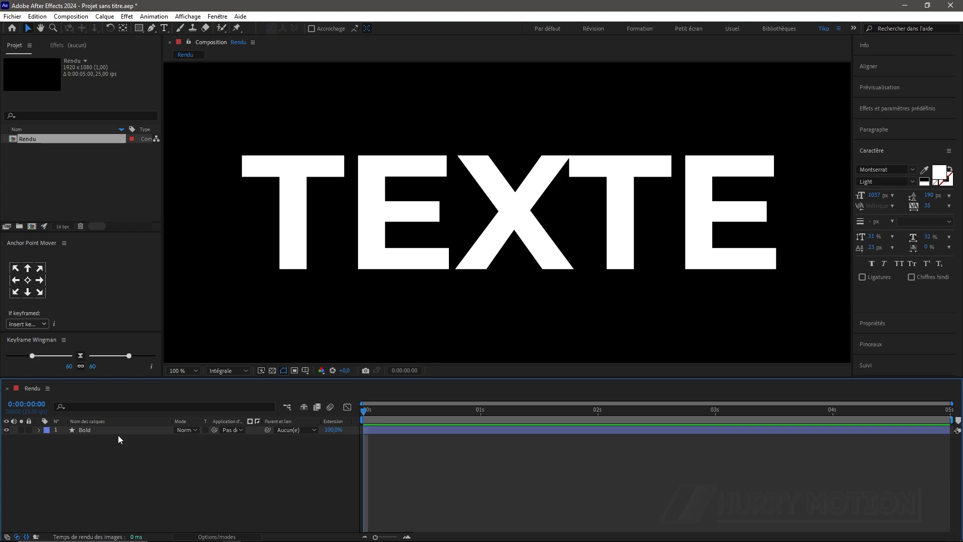
key(ctrl+z)
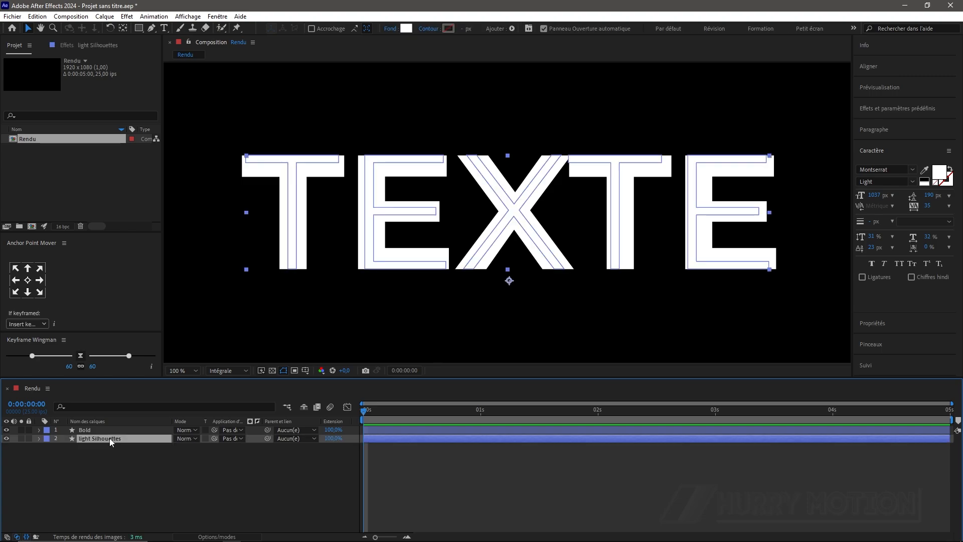
Rename the light Silhouettes shape layer as light.
key(Return)
drag(123, 438, 97, 438)
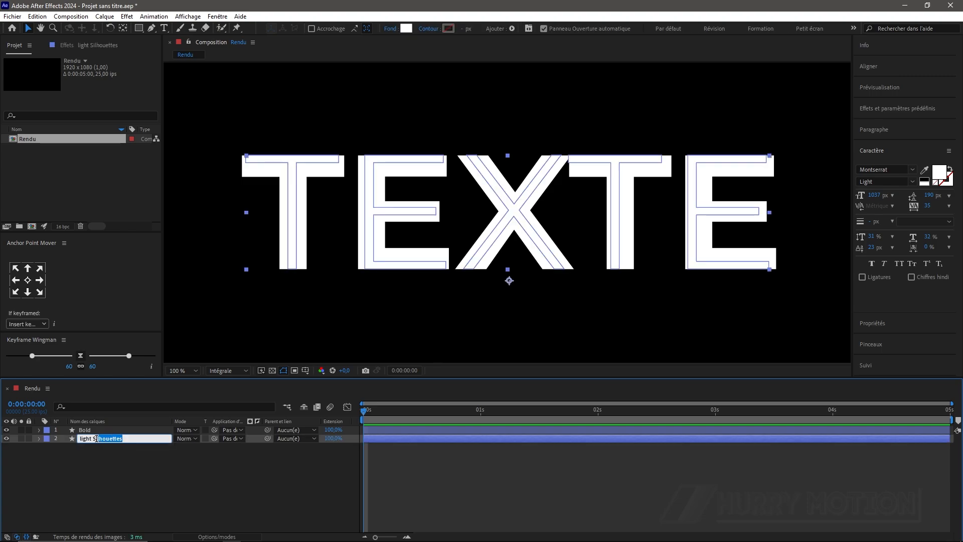
key(BackSpace)
key(Return)
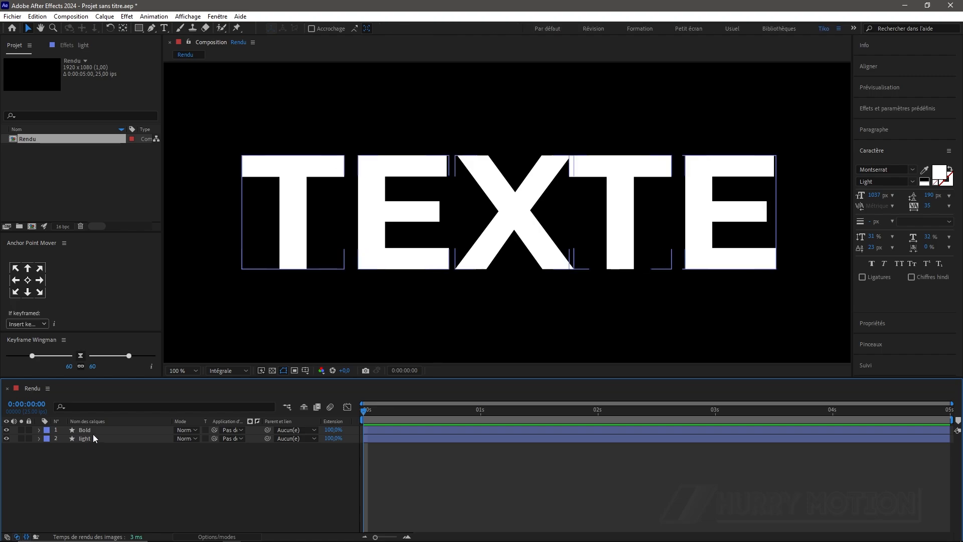
Filter the properties of the Bold and light shape layers by "tracé" to list each letter's path.
click(91, 436)
shift+click(93, 429)
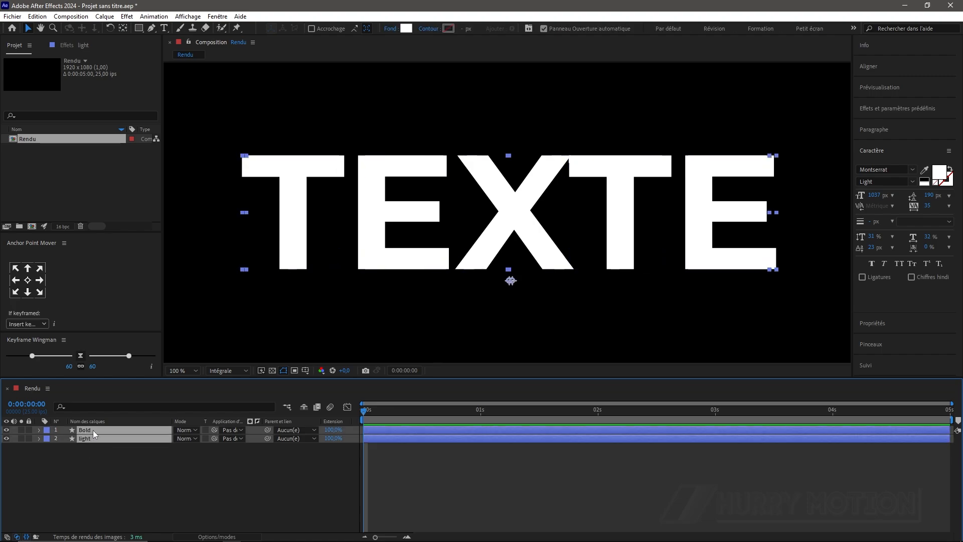
click(76, 406)
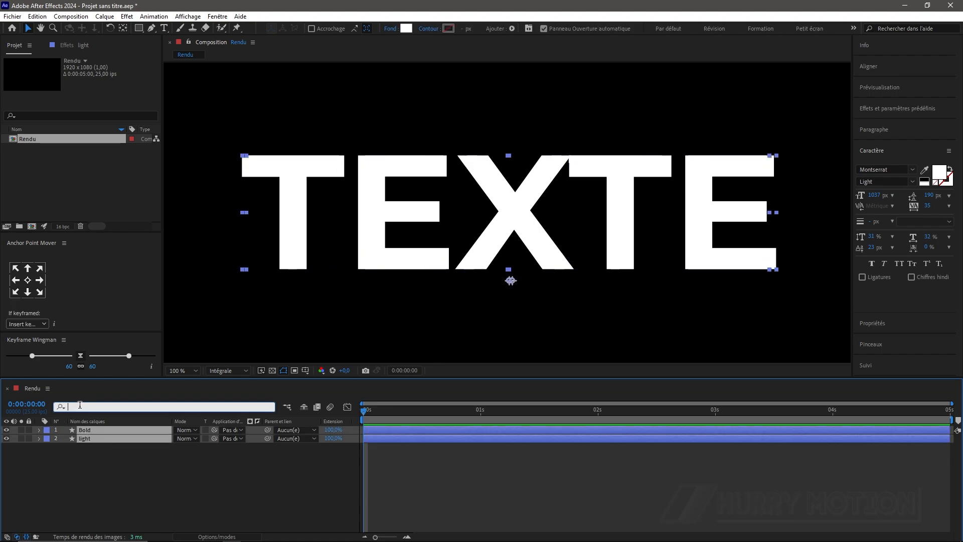
text(tracé)
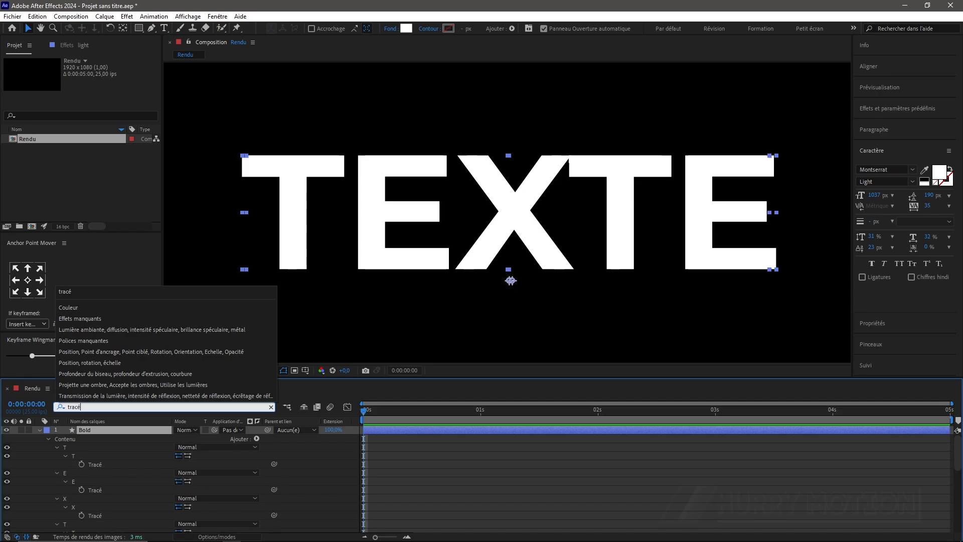
key(Return)
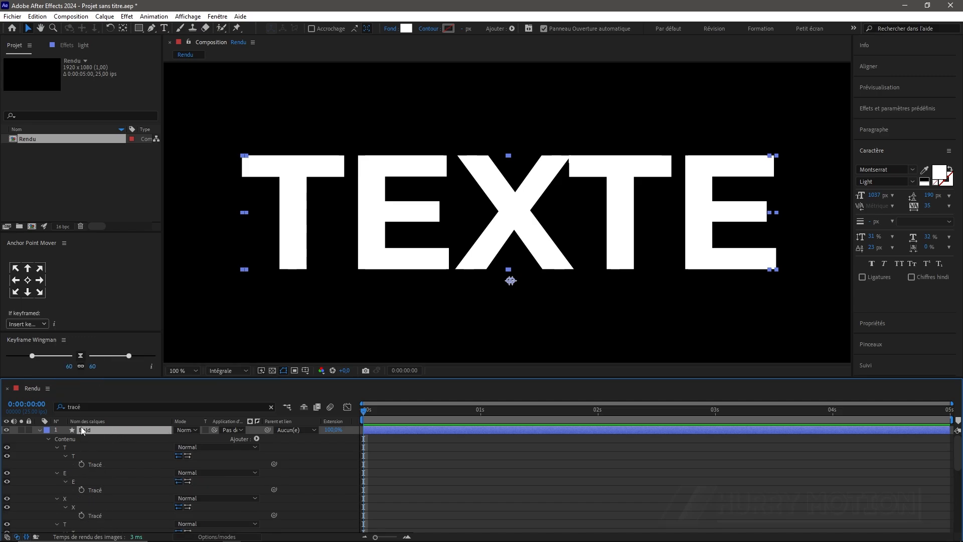
scroll(90, 451, down, 2)
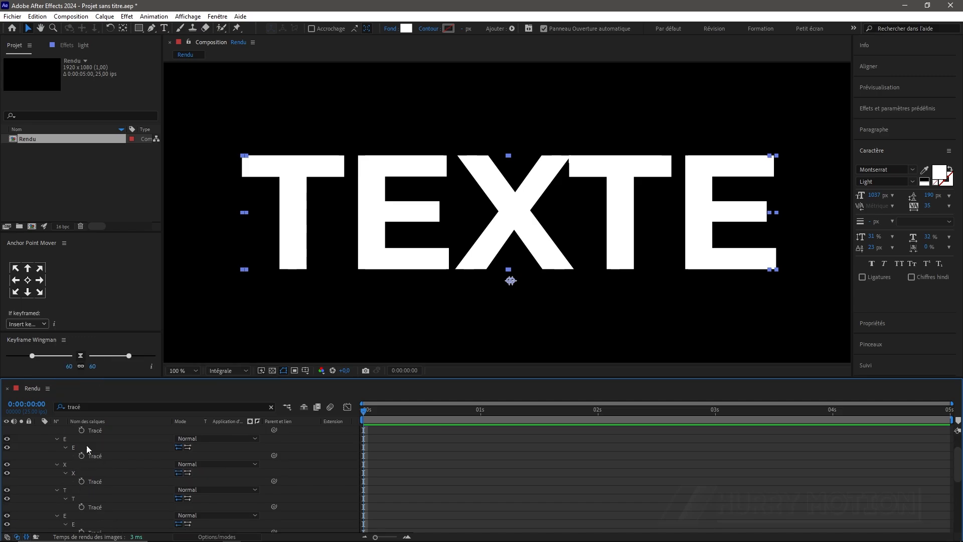
scroll(92, 455, up, 2)
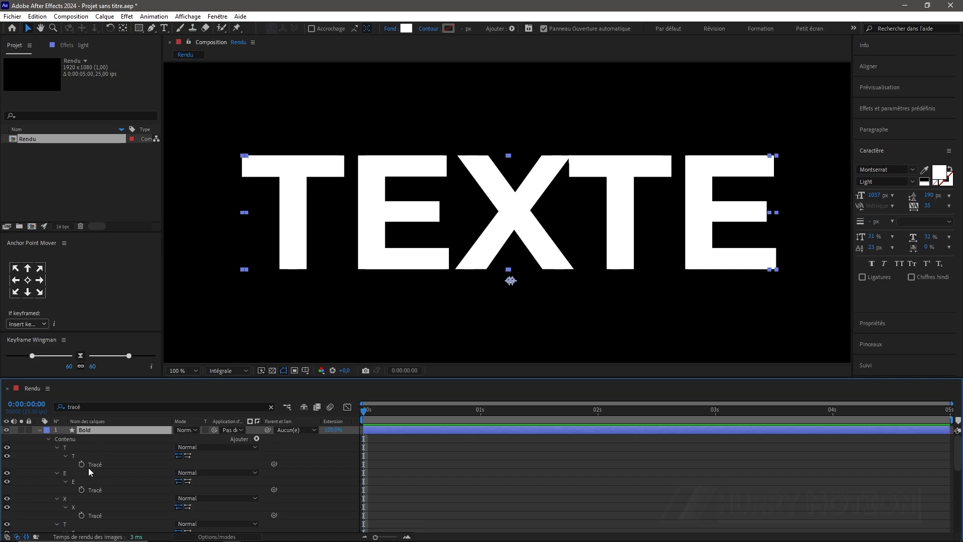
Set a Tracé keyframe at 0:00:00:00 for every letter in both layers and show only the keyframed properties.
click(81, 464)
click(81, 490)
click(81, 515)
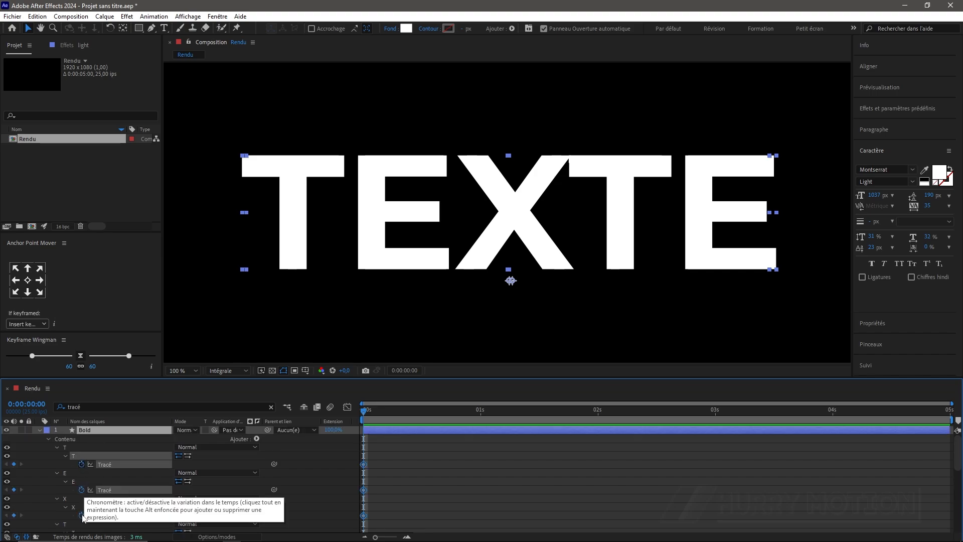
scroll(80, 527, down, 2)
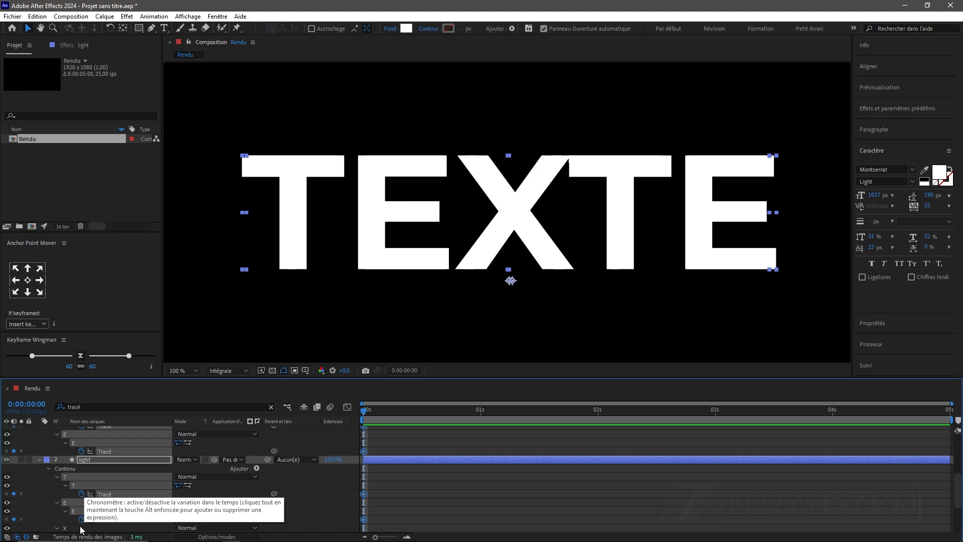
scroll(80, 528, down, 1)
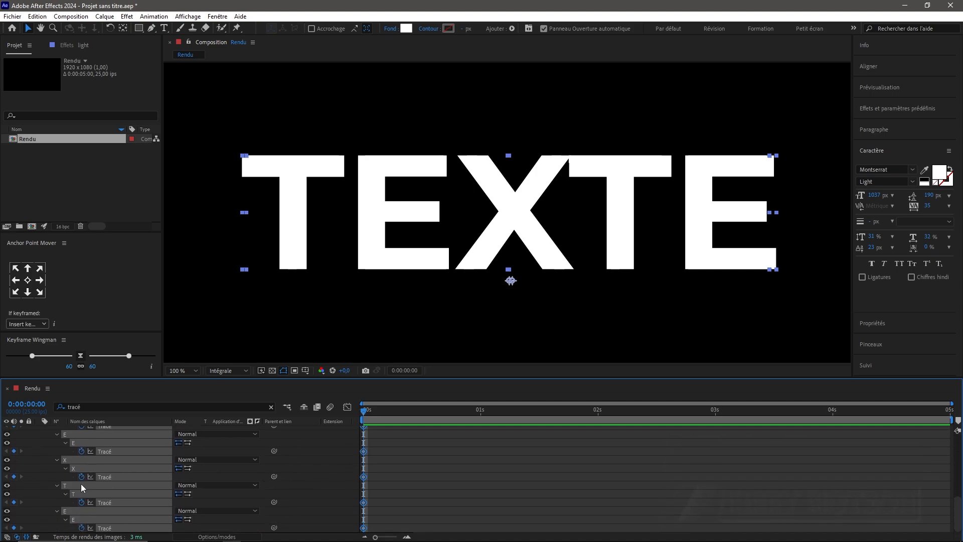
scroll(61, 449, up, 3)
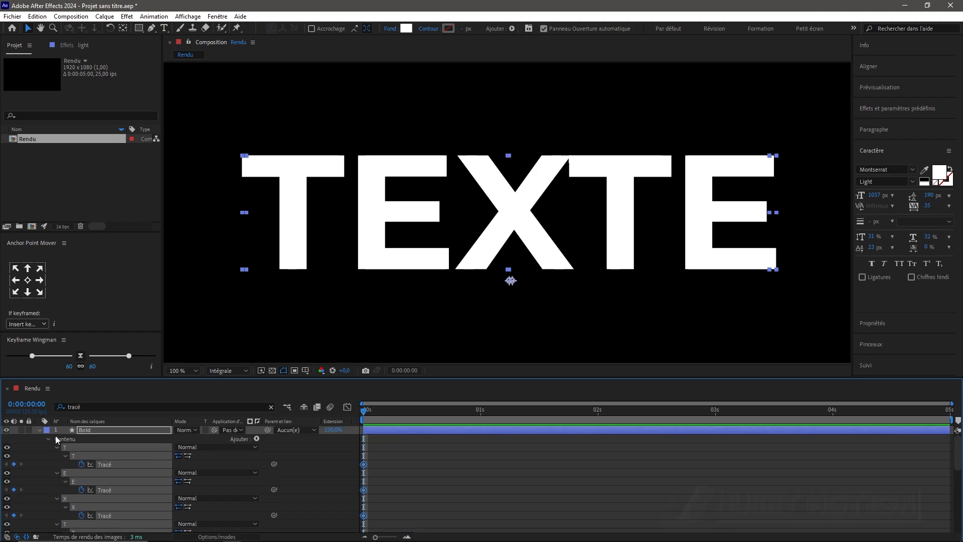
click(39, 430)
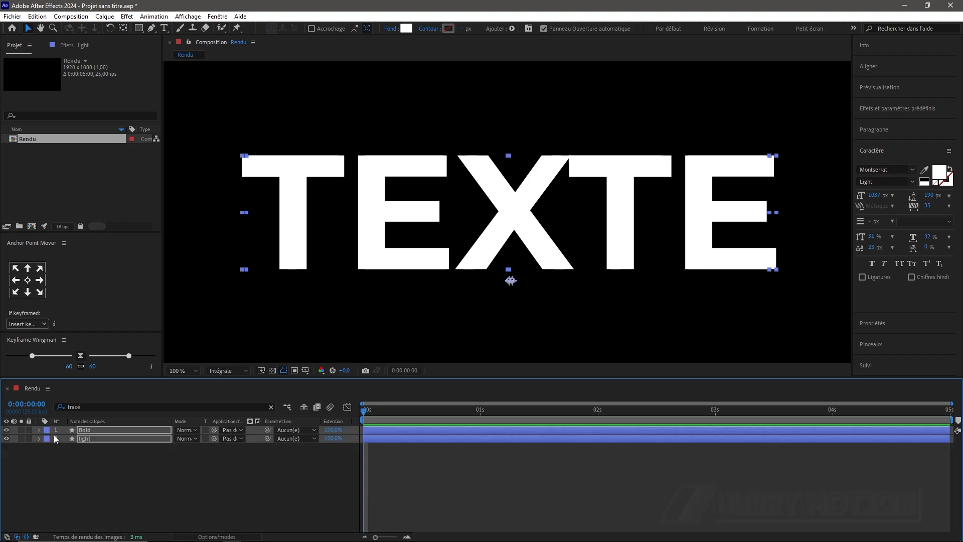
key(u)
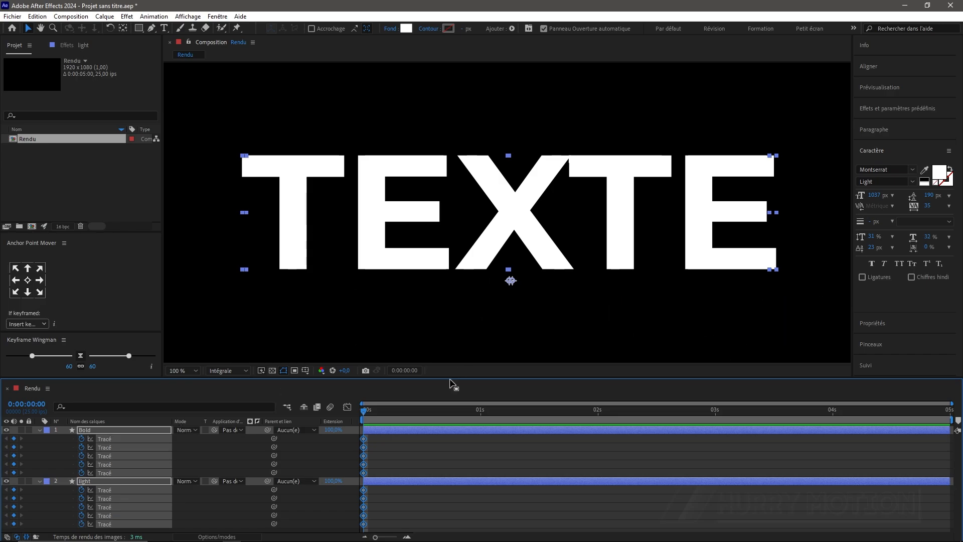
Copy the light layer's Tracé keyframes and move the current time to 0:00:02:00.
drag(380, 489, 350, 538)
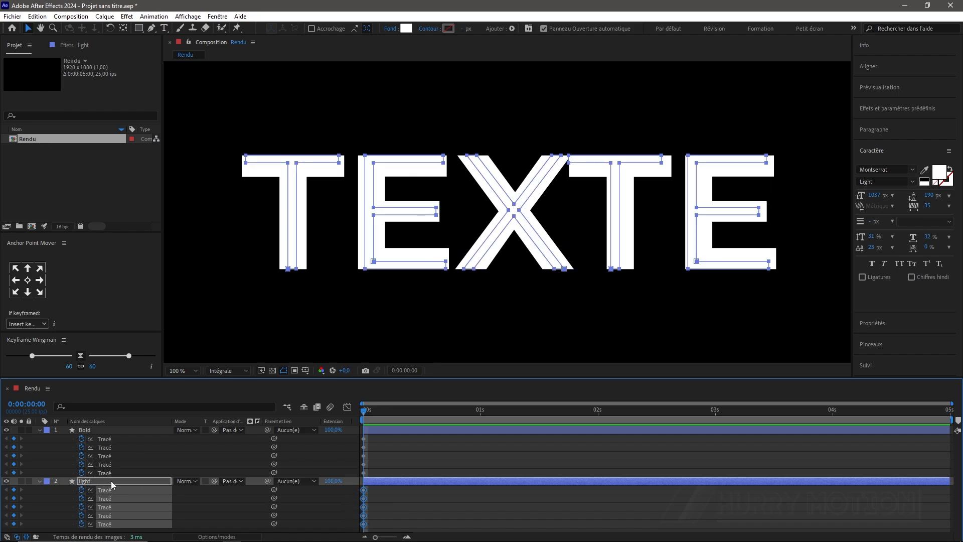
drag(364, 412, 560, 431)
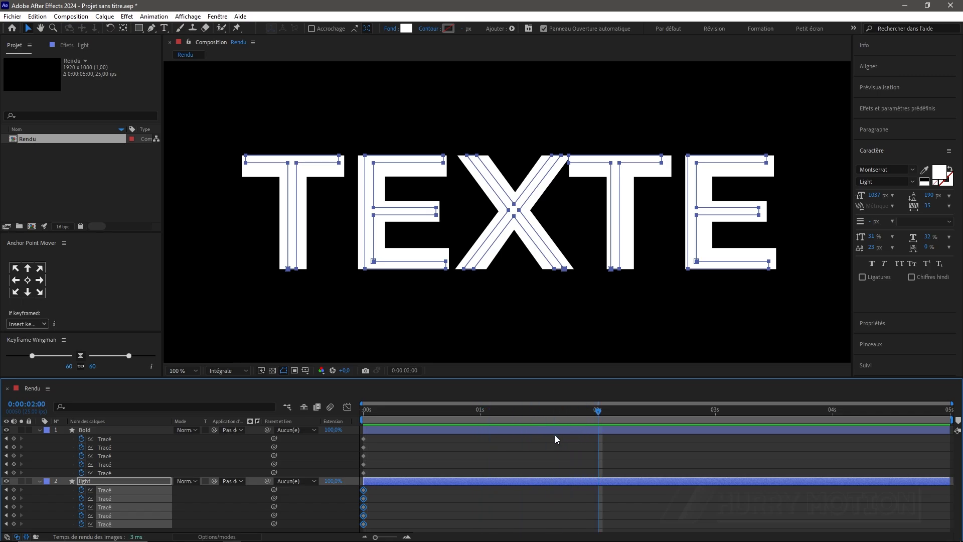
key(ctrl+v)
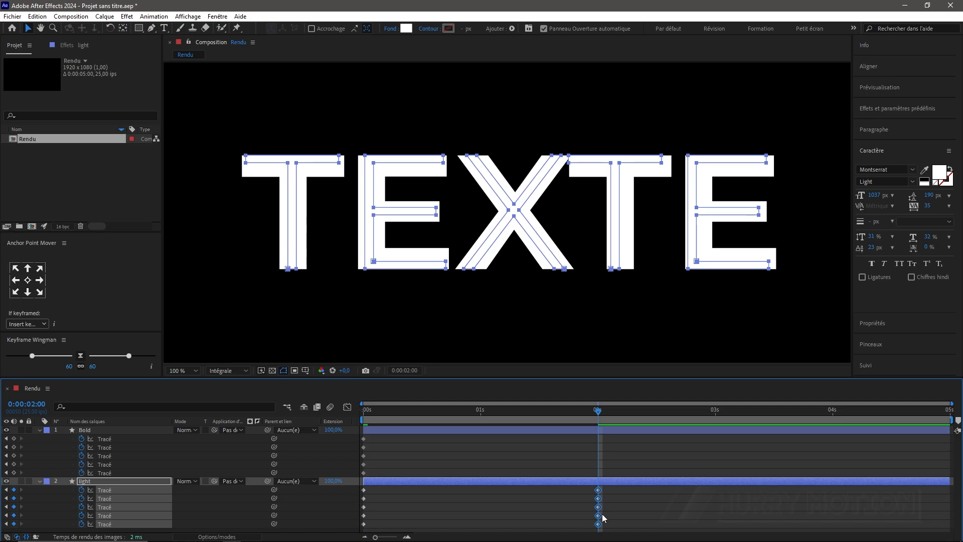
click(604, 432)
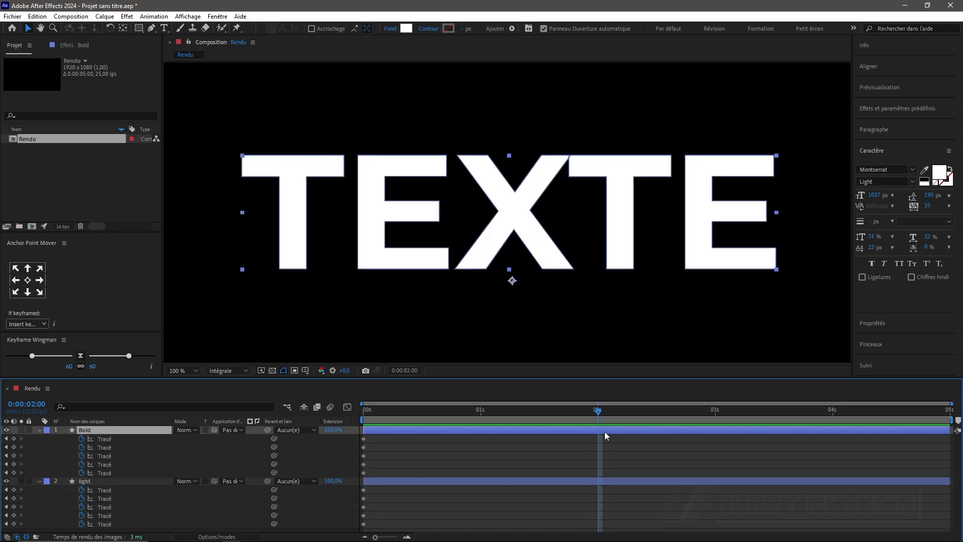
key(ctrl+v)
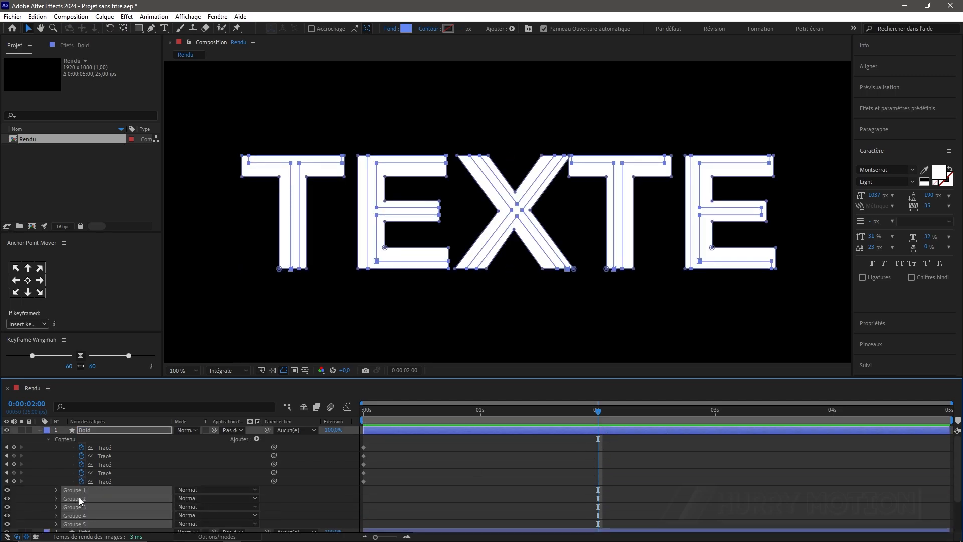
key(ctrl+z)
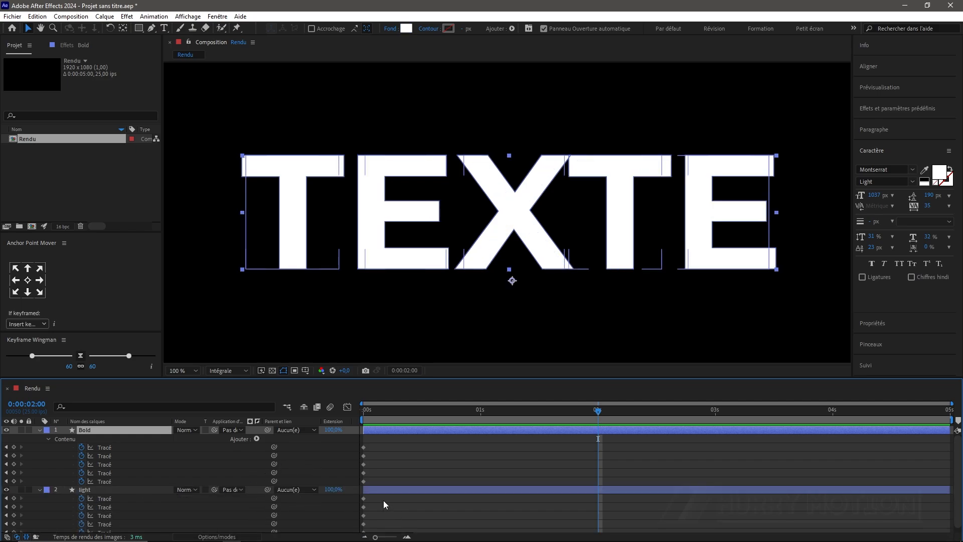
Copy the light layer's Tracé keyframes and paste them onto the Bold layer's five Tracé properties at 0:00:02:00.
drag(386, 497, 342, 538)
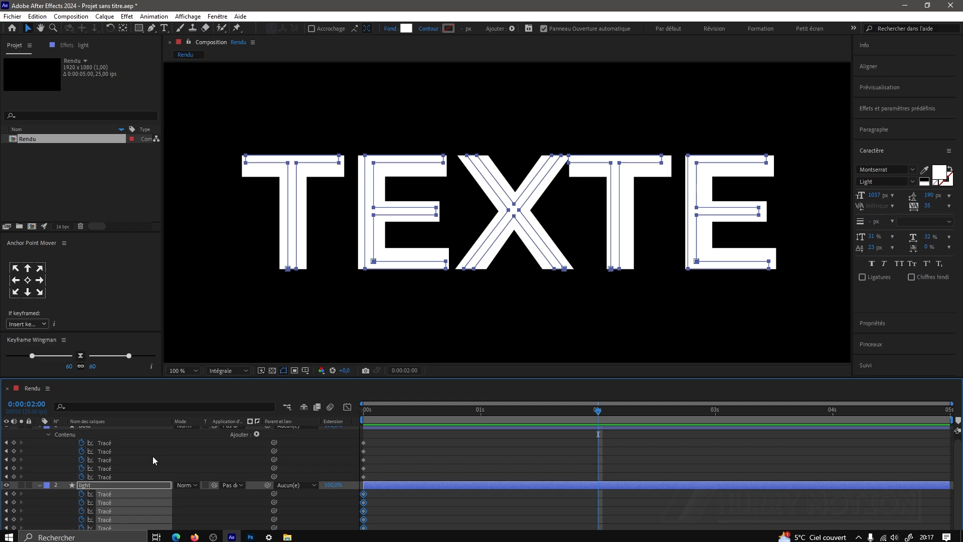
scroll(156, 449, up, 1)
click(111, 432)
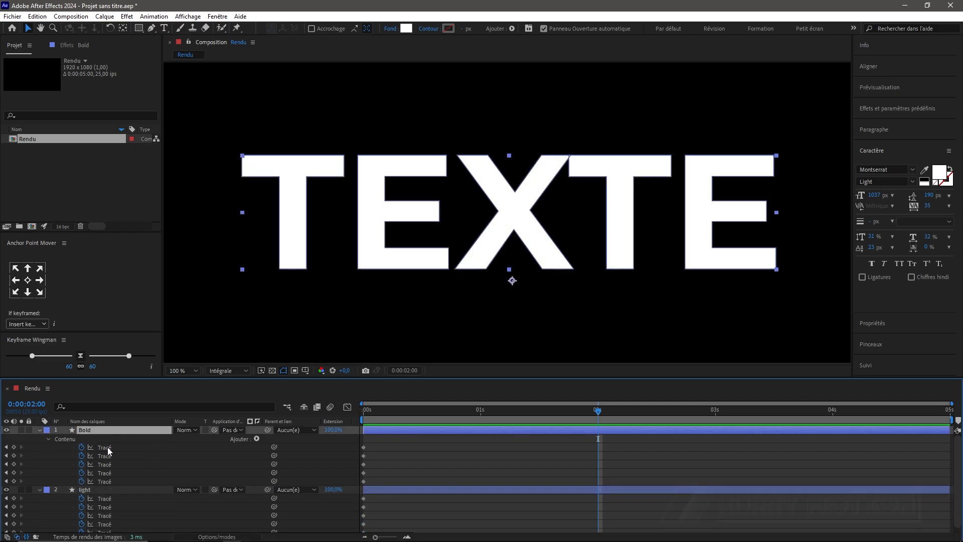
click(107, 447)
shift+click(105, 455)
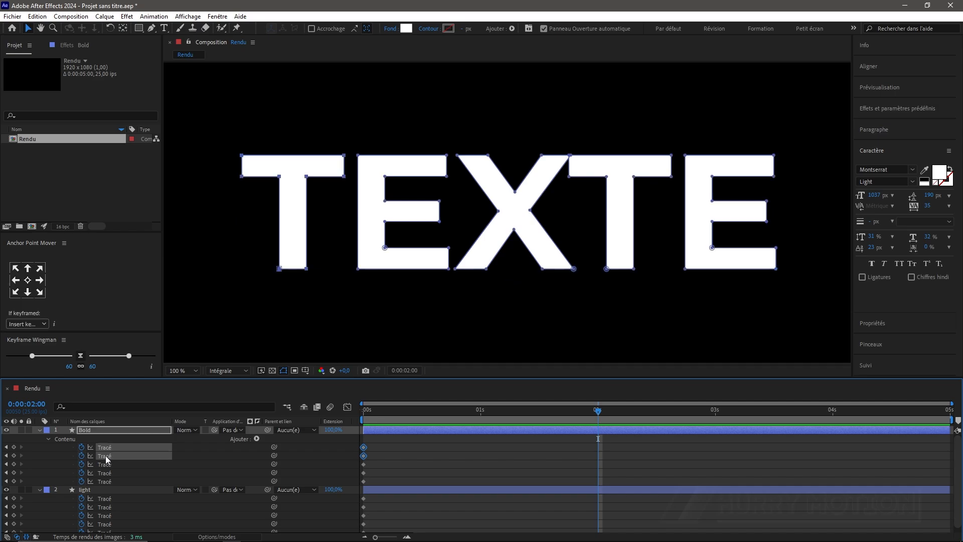
shift+click(107, 464)
shift+click(106, 472)
shift+click(110, 479)
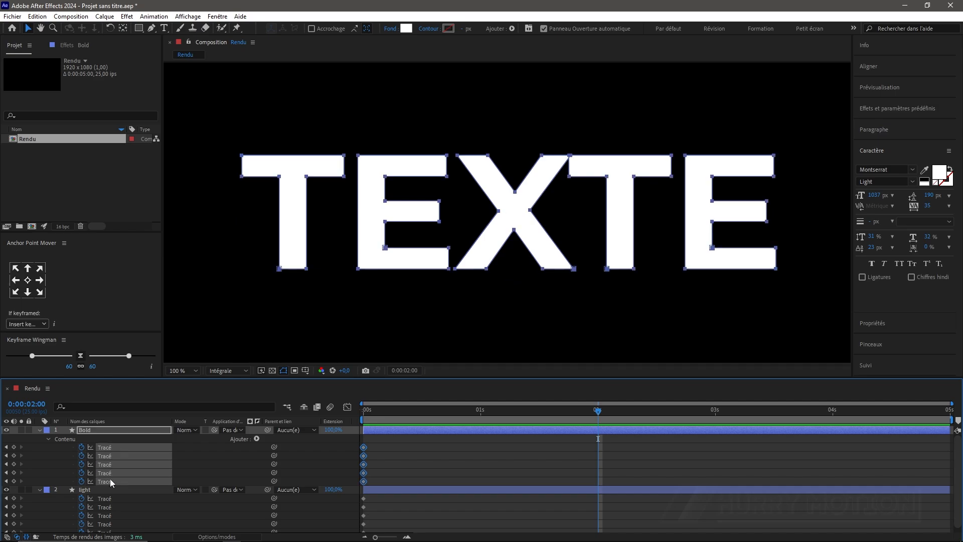
key(ctrl+v)
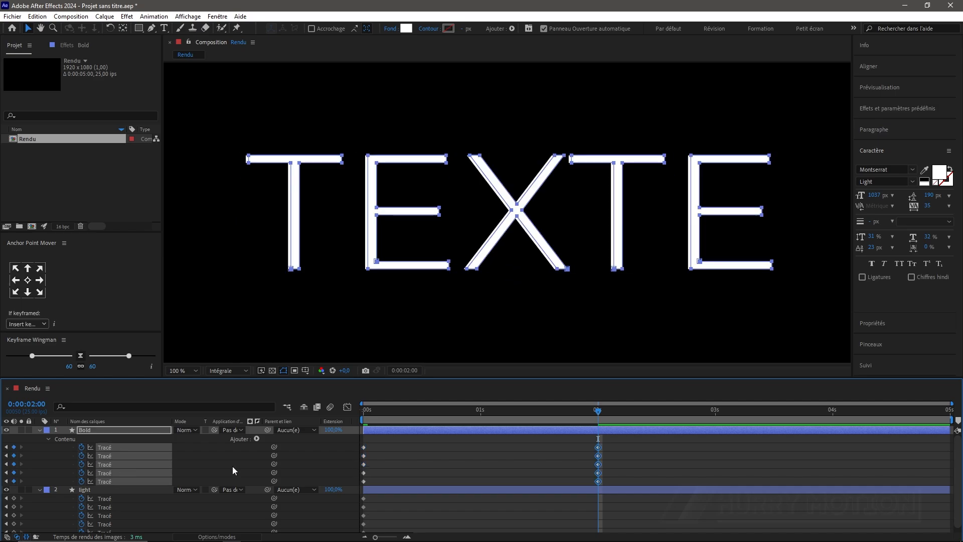
Delete the light layer and scrub the timeline to check the Bold letters morphing into their light shapes.
click(108, 489)
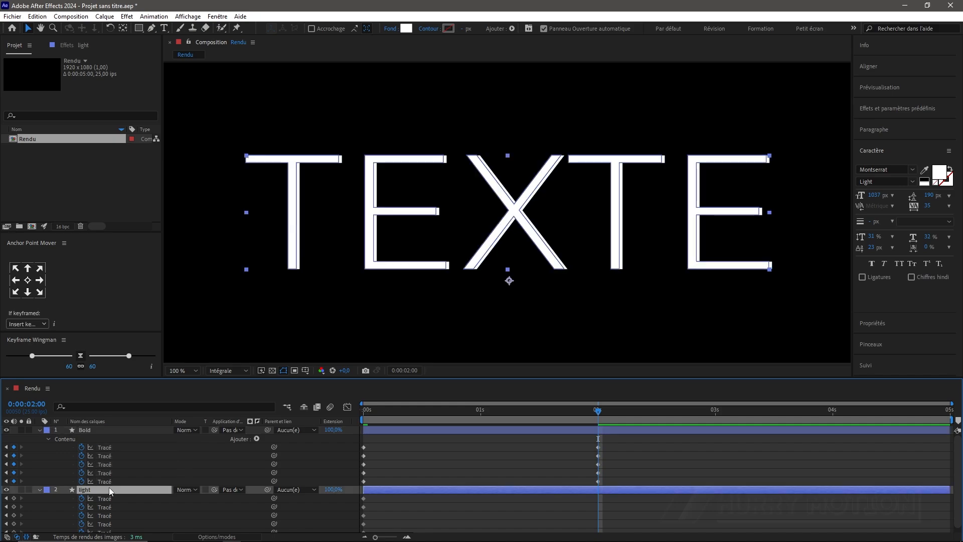
key(Delete)
drag(589, 409, 453, 419)
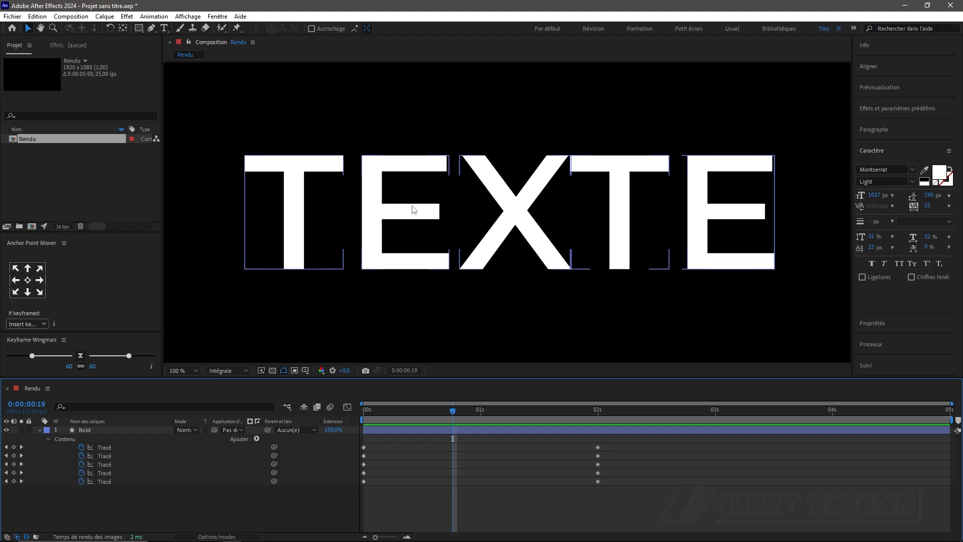
mouse_move(459, 412)
mouse_down()
mouse_move(476, 408)
mouse_move(462, 408)
mouse_up()
click(70, 438)
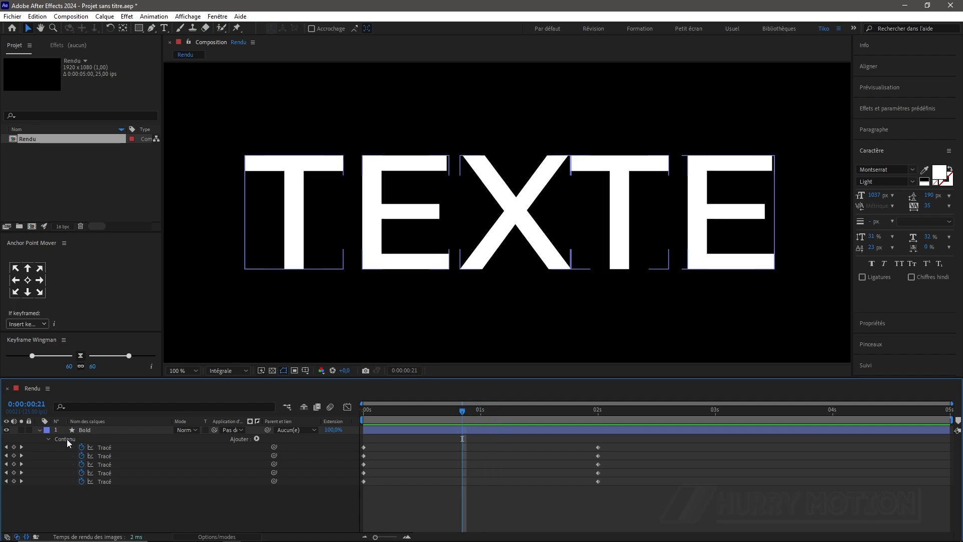
Try defining the lower outer corner of the first E's middle bar as its path's first vertex, and undo it.
click(92, 429)
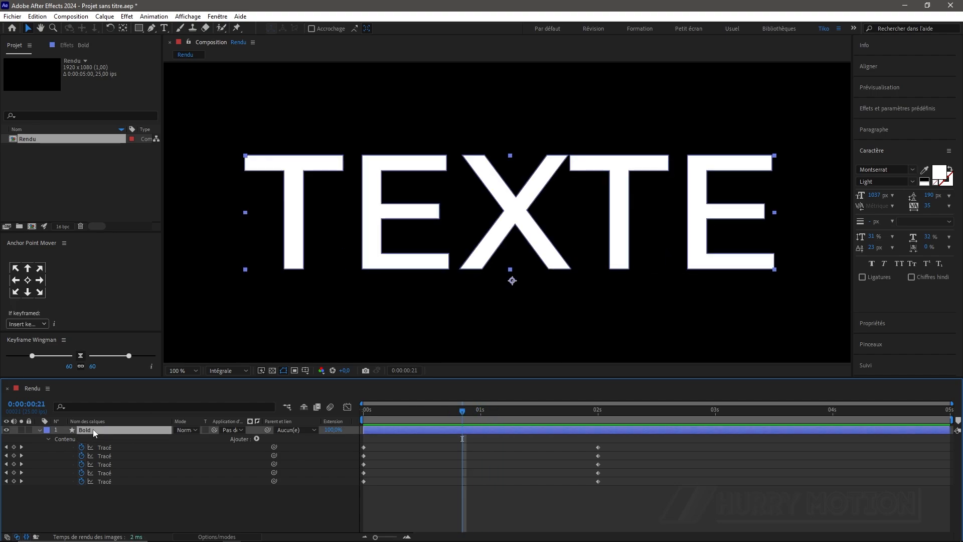
click(153, 30)
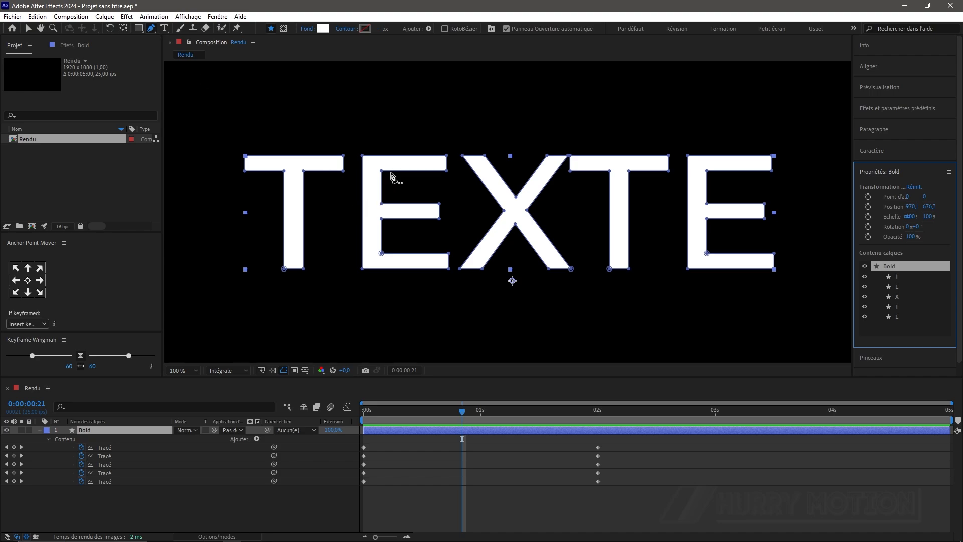
key(period)
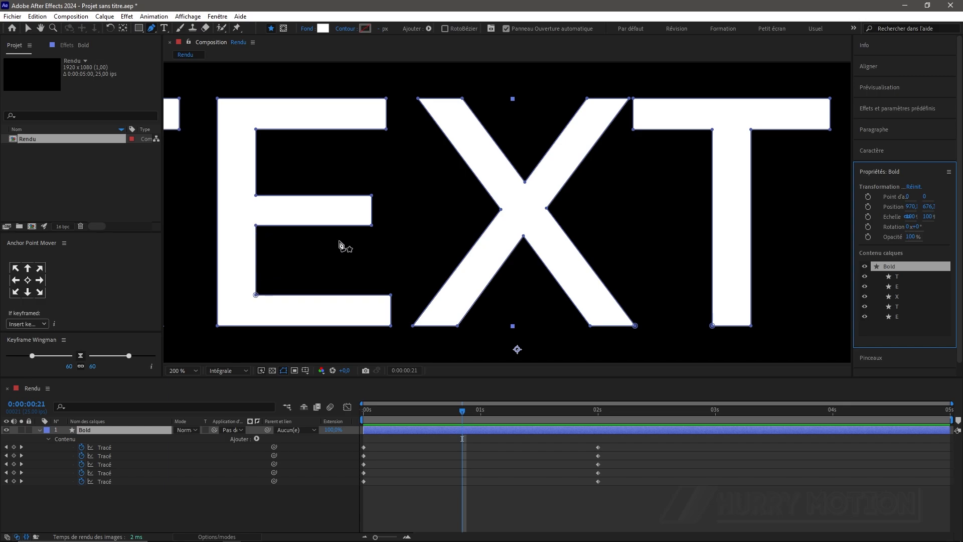
click(372, 226)
right_click(373, 229)
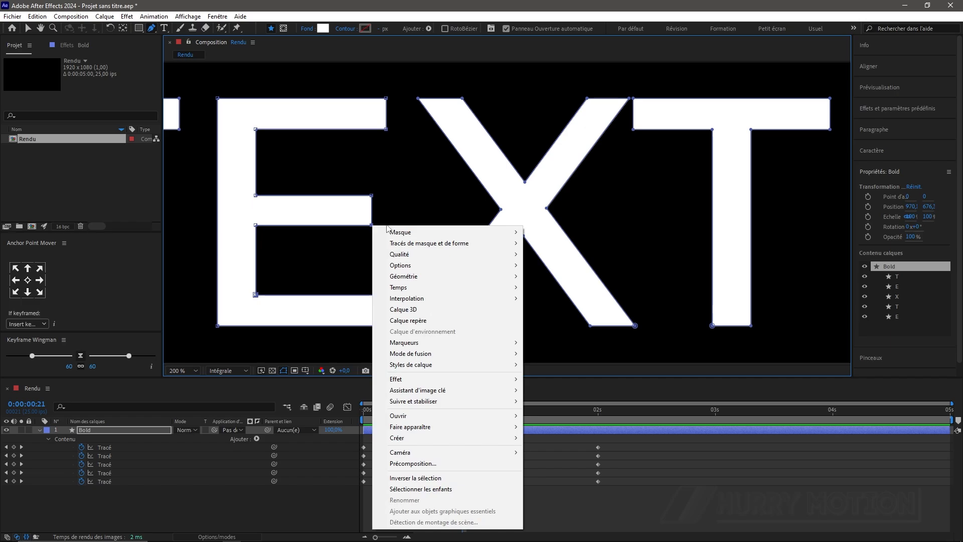
mouse_move(433, 249)
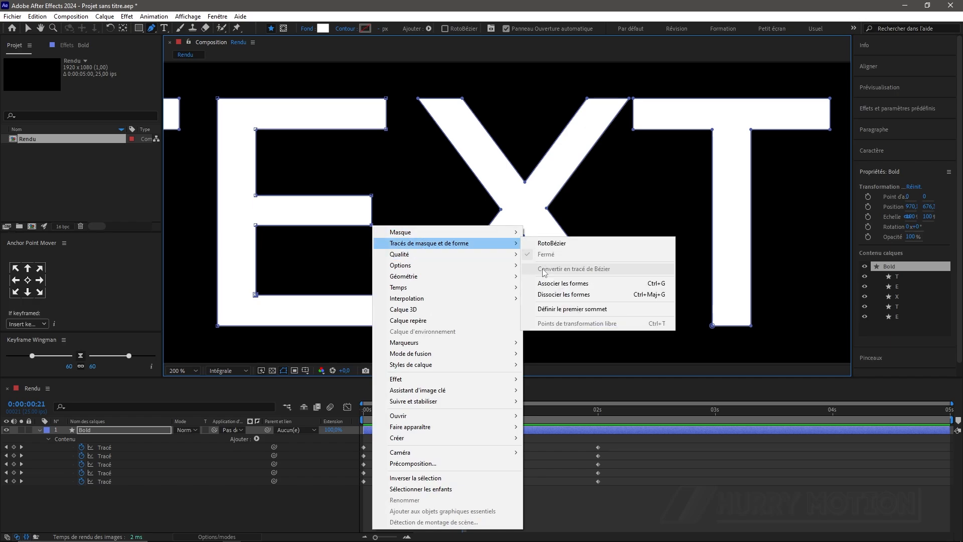
click(547, 309)
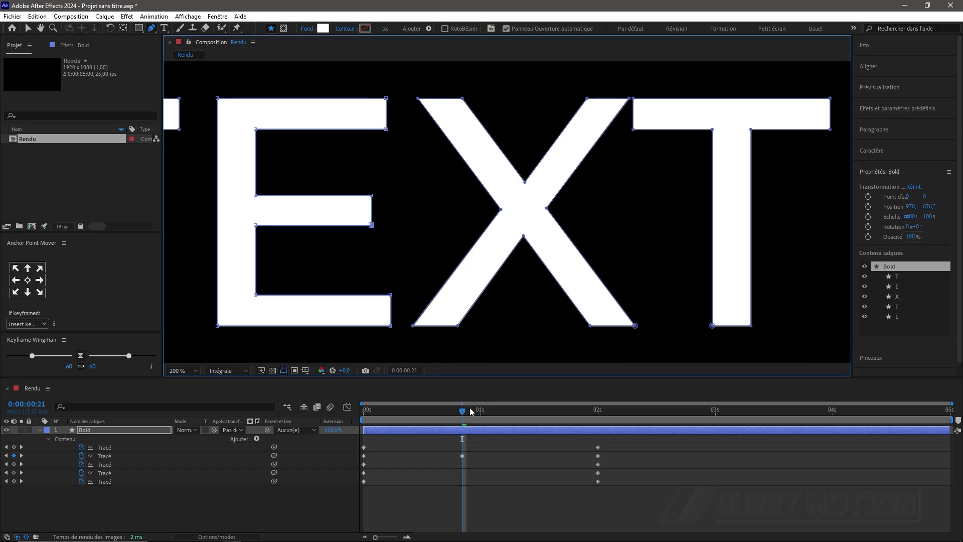
drag(471, 411, 427, 414)
key(ctrl+z)
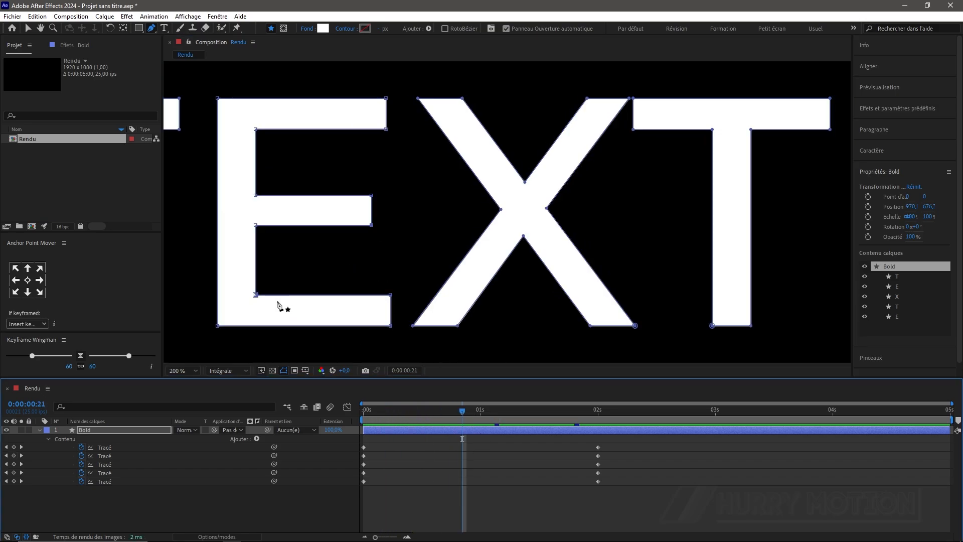
key(comma)
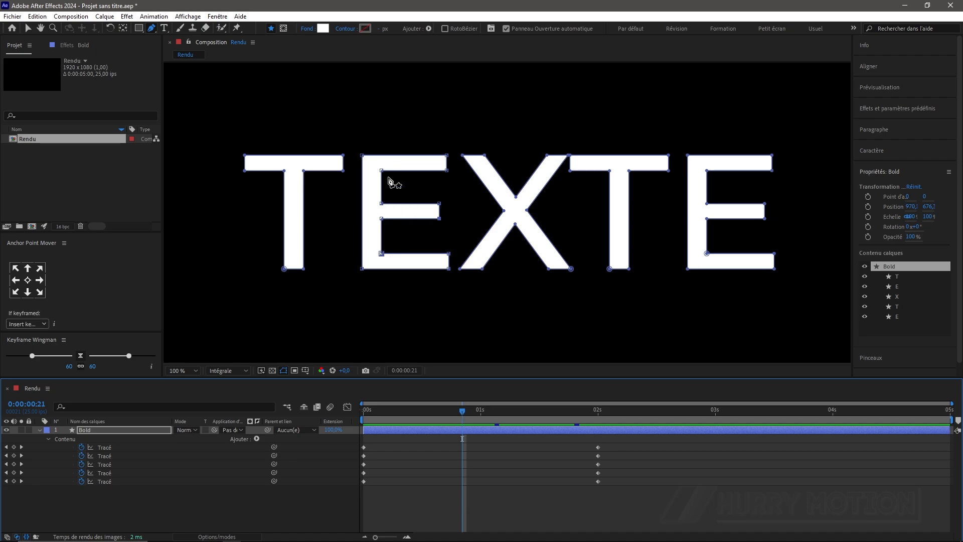
Apply Easy Ease to all Tracé keyframes of the Bold layer and return to 0:00:00:00.
drag(467, 411, 419, 410)
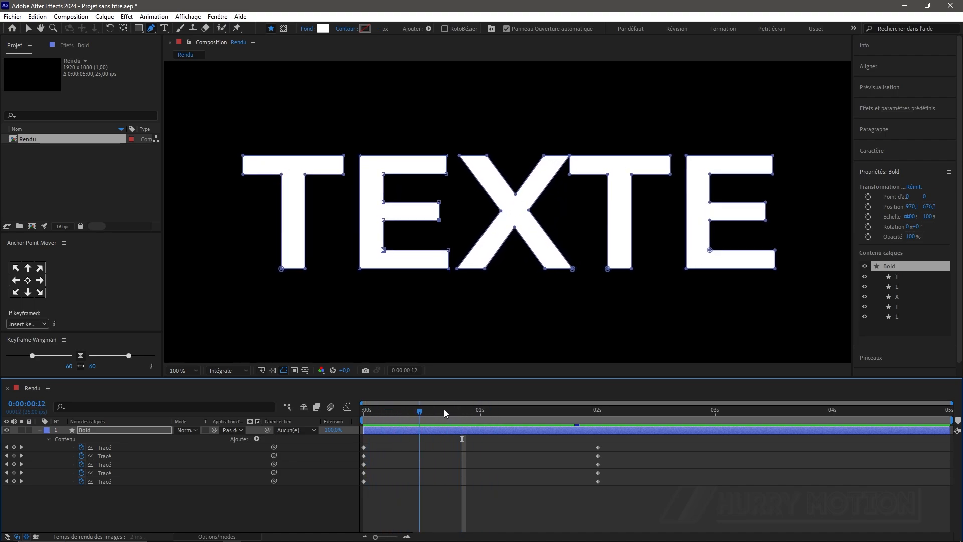
key(Home)
drag(616, 442, 342, 495)
key(F9)
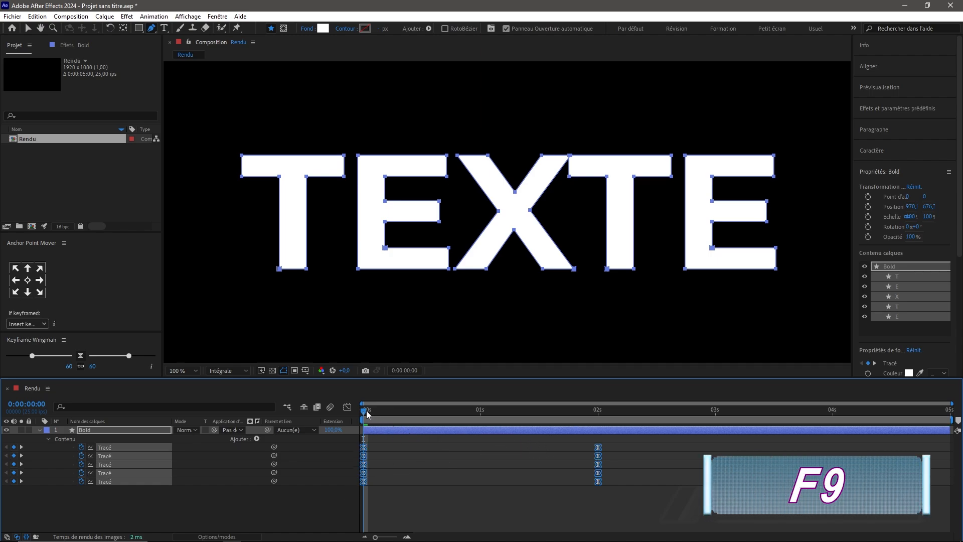
mouse_move(366, 414)
mouse_down()
mouse_move(388, 416)
mouse_move(368, 421)
mouse_up()
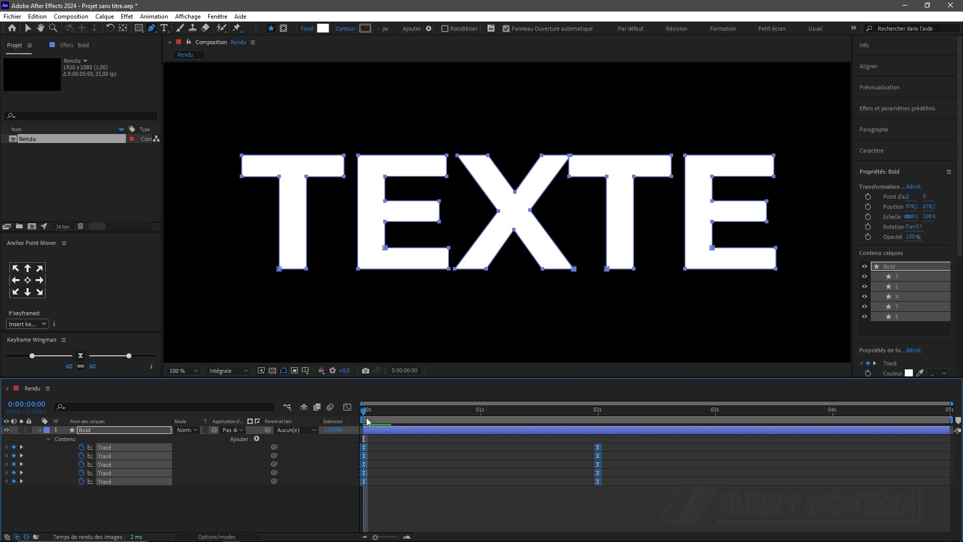
Move the closing Tracé keyframes to 0:00:01:00 and offset each successive letter's keyframe pair by two frames in a staircase.
drag(616, 442, 363, 449)
drag(505, 456, 369, 467)
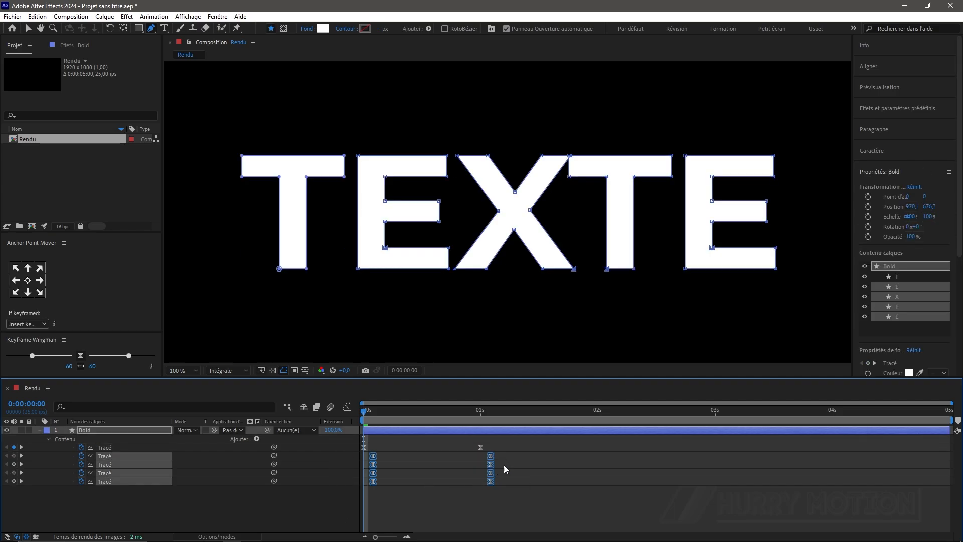
drag(504, 461, 383, 465)
drag(515, 470, 376, 490)
drag(383, 472, 392, 474)
drag(522, 491, 385, 478)
drag(391, 481, 401, 482)
Stretch all the staggered Tracé keyframes proportionally until the last one sits at about 0:00:01:22, and preview the animation.
drag(565, 436, 344, 503)
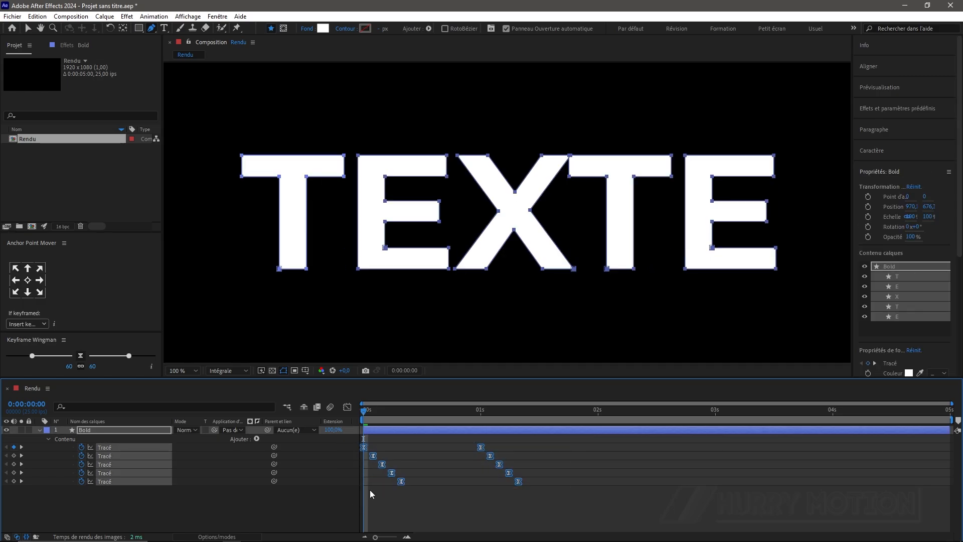
drag(518, 481, 584, 490)
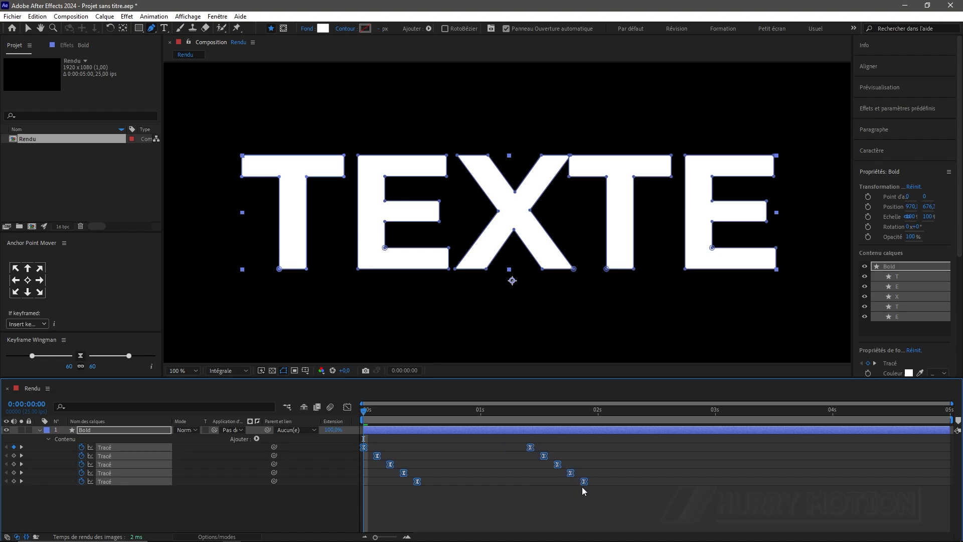
key(space)
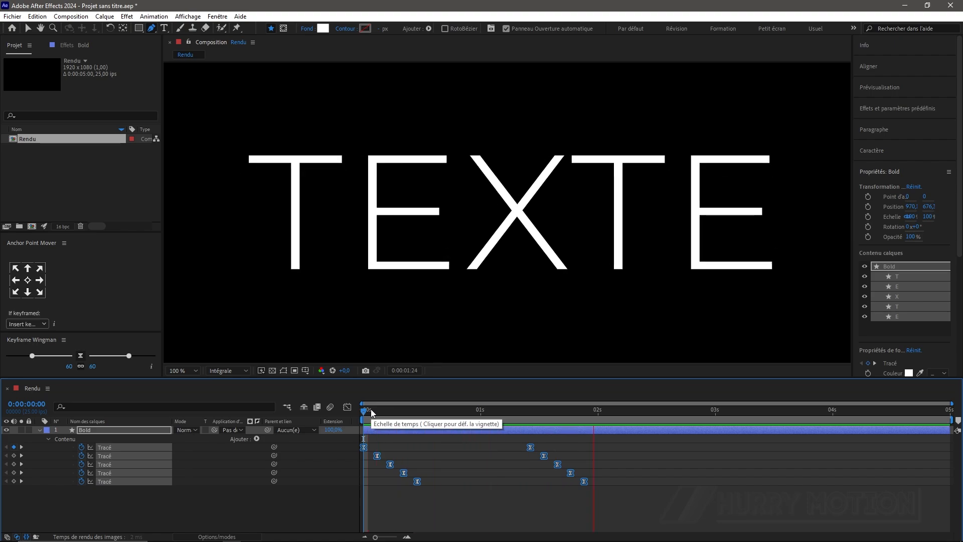
key(space)
key(Home)
key(space)
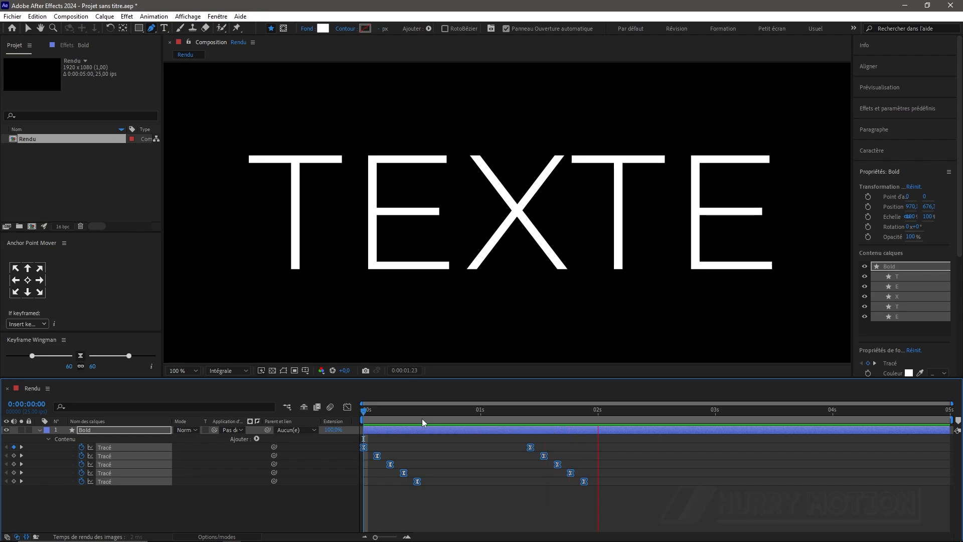
key(space)
Collapse the Bold layer and create a black 1920 x 1080 px solid named Matte.
key(F2)
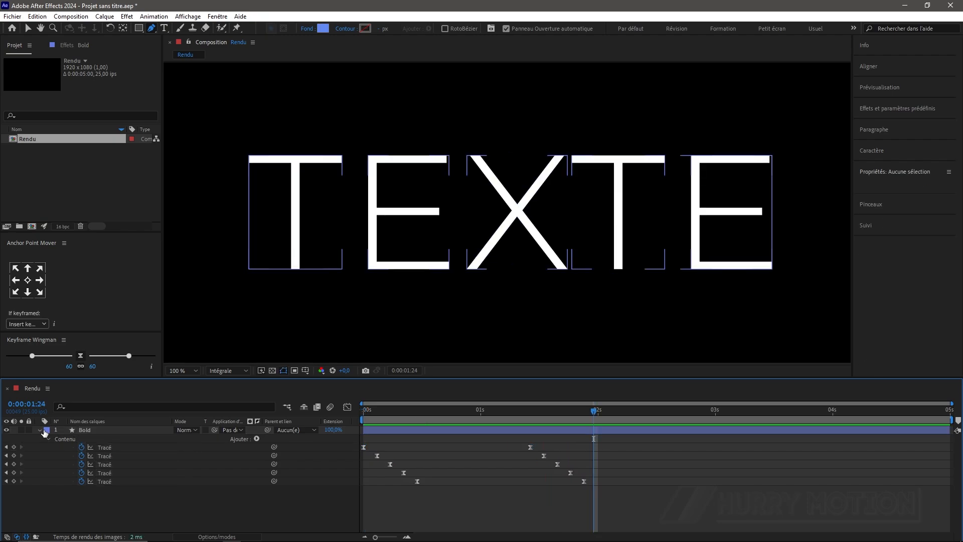
click(40, 430)
scroll(563, 289, down, 1)
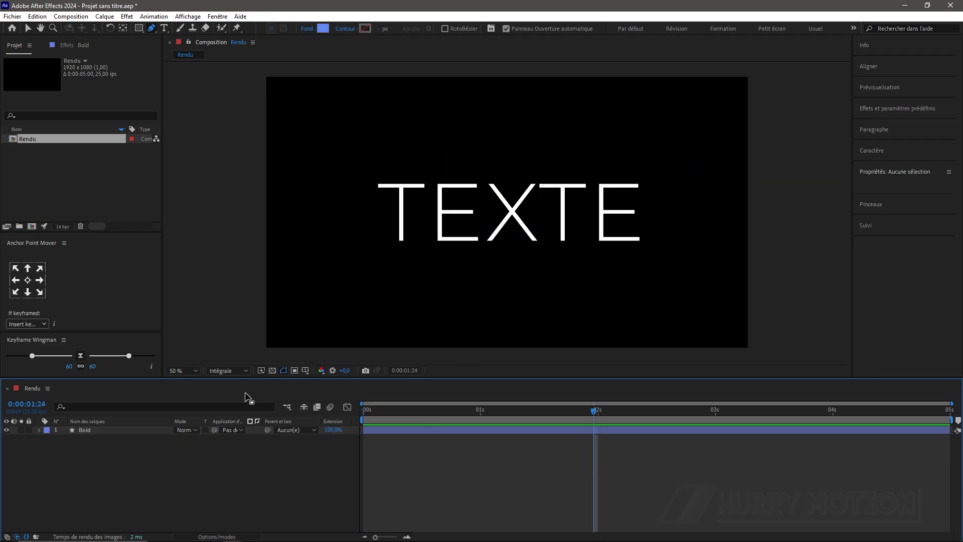
click(29, 28)
key(ctrl+y)
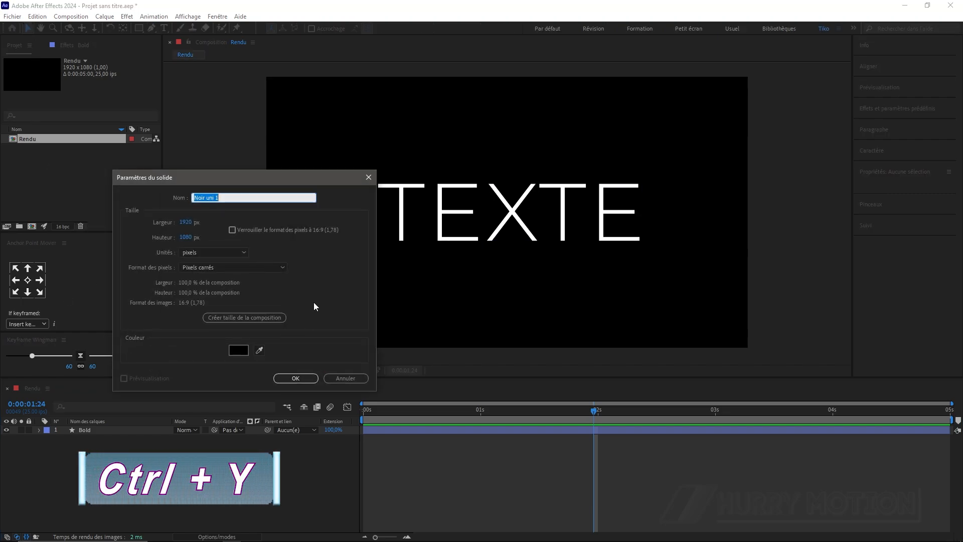
text(Matte)
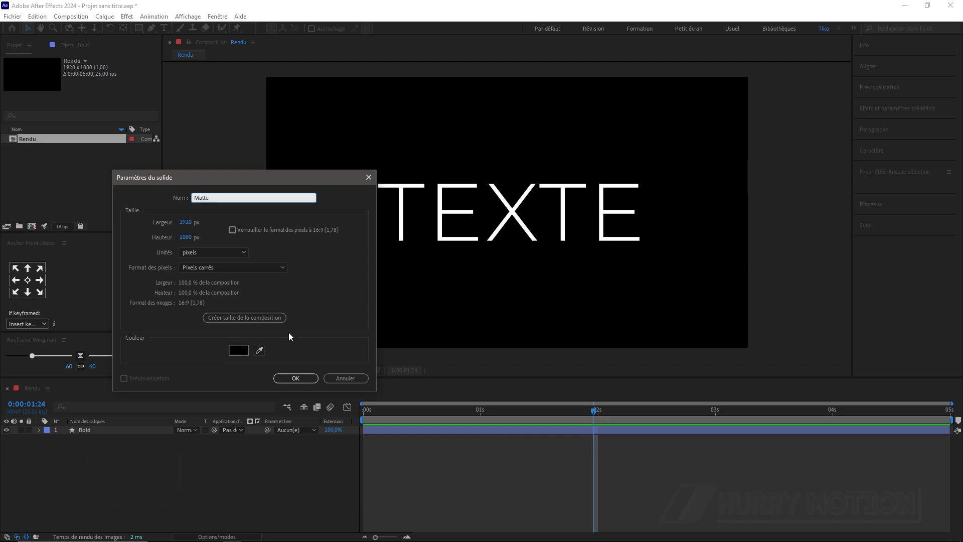
click(237, 350)
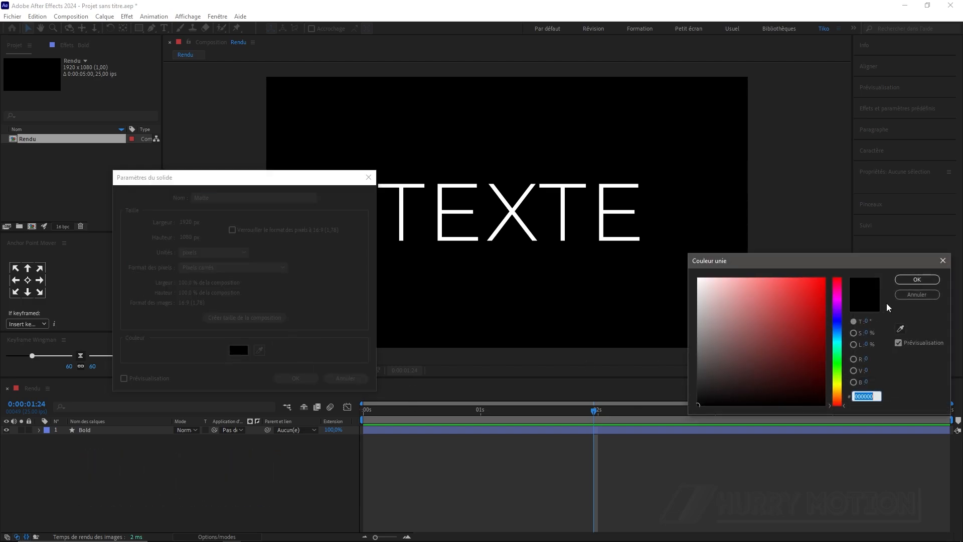
click(917, 280)
click(295, 378)
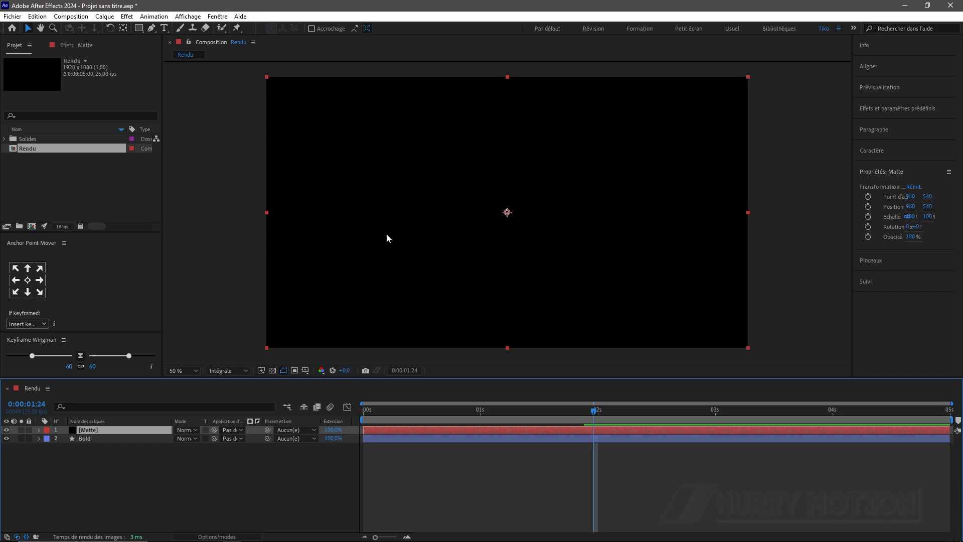
Draw a rectangular mask on the Matte layer that extends slightly beyond the whole frame on all sides.
key(comma)
click(139, 29)
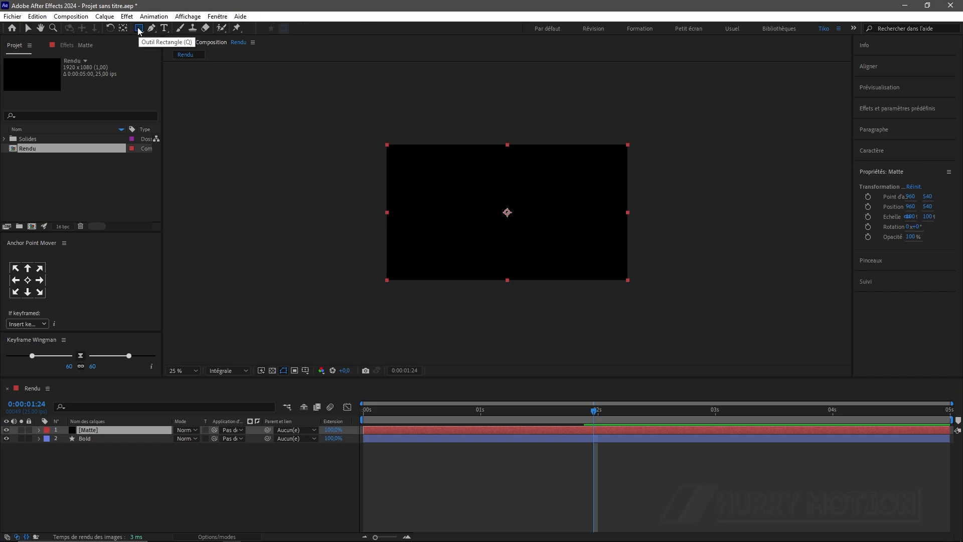
mouse_move(363, 120)
mouse_down()
mouse_move(376, 172)
mouse_move(624, 301)
mouse_move(671, 302)
mouse_move(651, 306)
mouse_up()
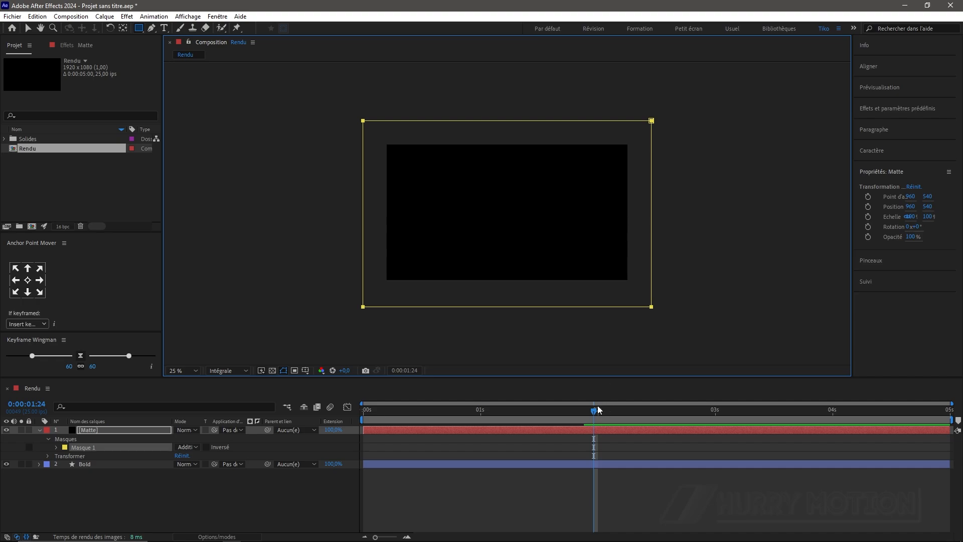
Set a Tracé du masque keyframe for the Matte layer's mask at 0:00:00:00.
drag(595, 409, 363, 410)
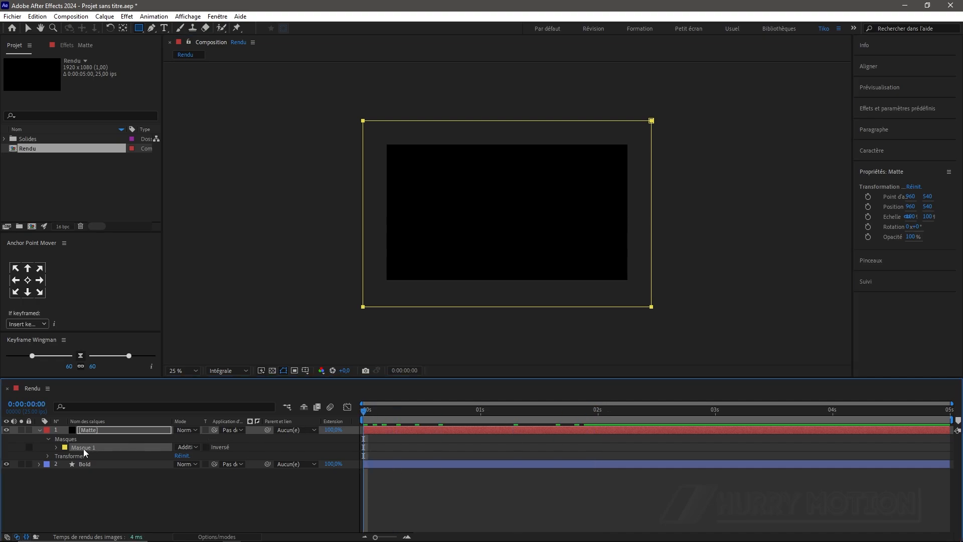
click(56, 447)
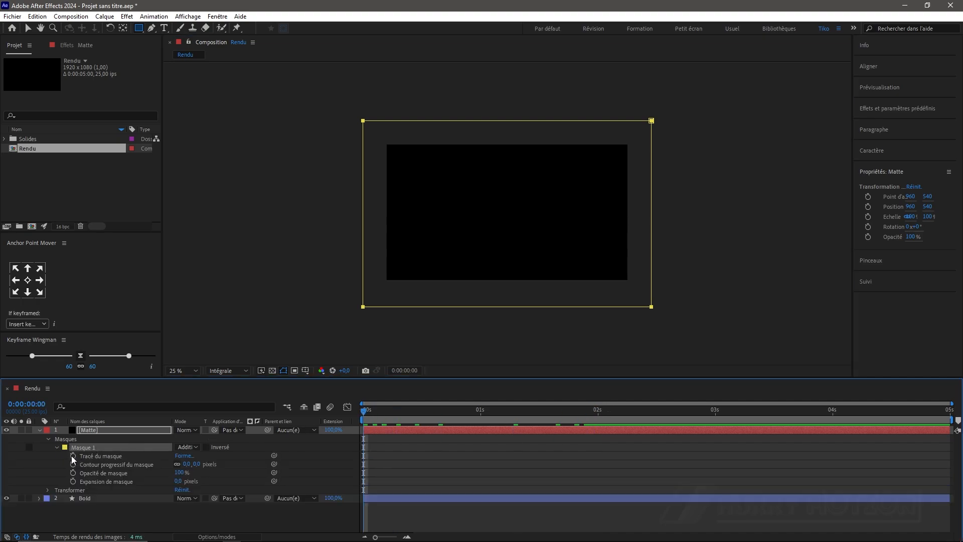
click(72, 456)
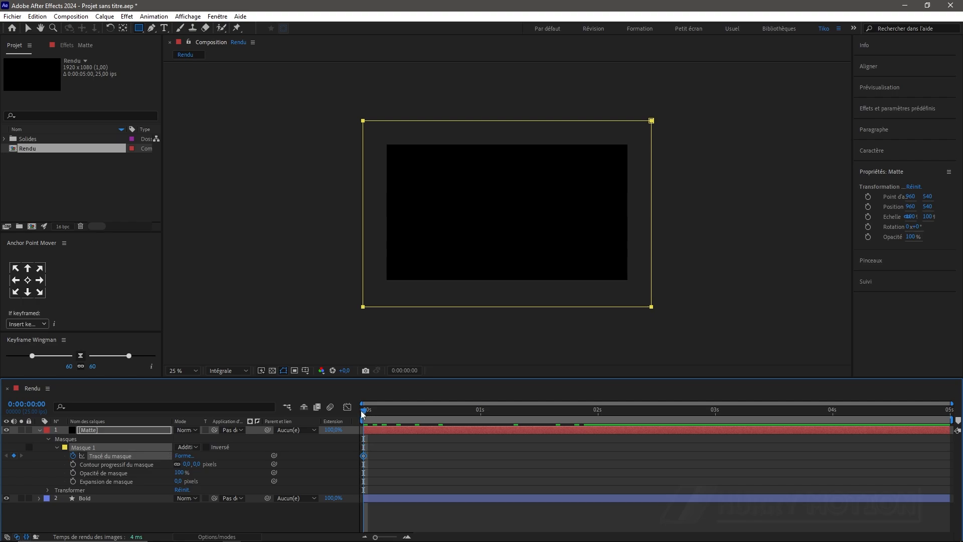
At 0:00:04:00, pull the mask's left edge just past the frame's right side to uncover the text, and scrub the reveal.
mouse_move(362, 412)
mouse_down()
mouse_move(600, 443)
mouse_move(834, 441)
mouse_up()
drag(333, 100, 354, 119)
key(ctrl+z)
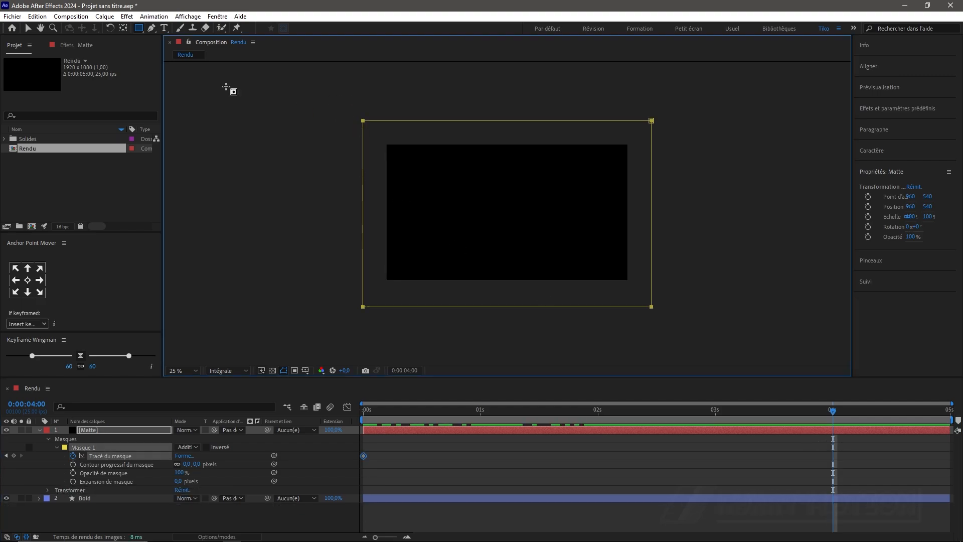
click(28, 28)
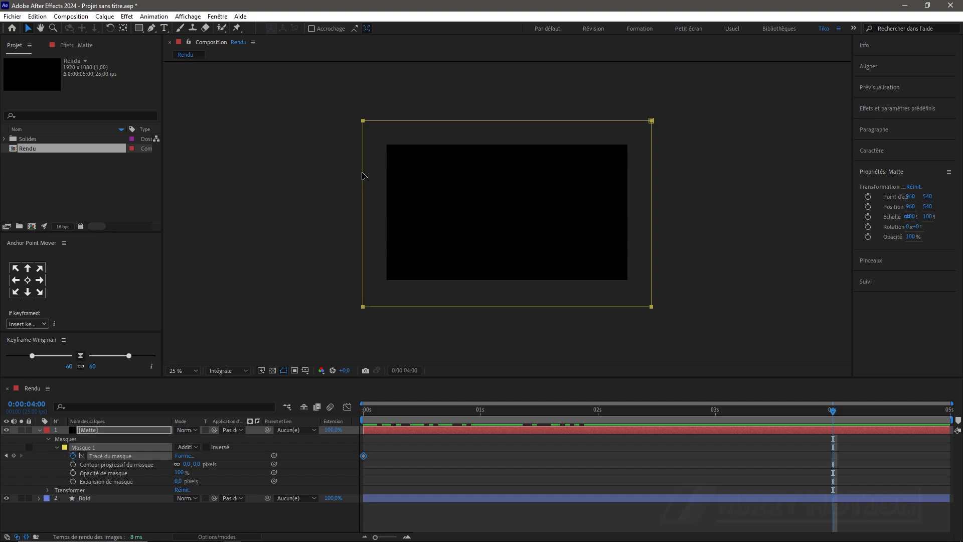
click(362, 176)
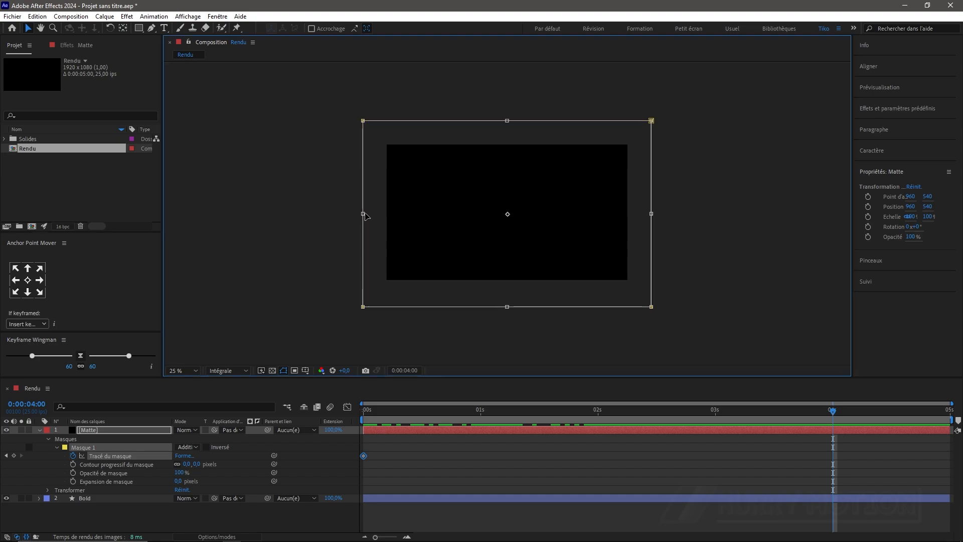
drag(364, 212, 631, 213)
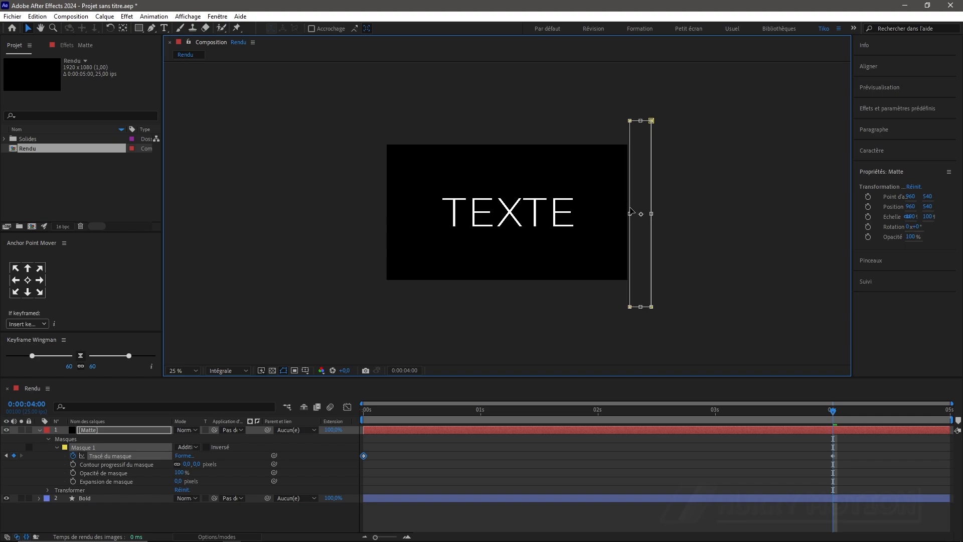
drag(825, 412, 734, 410)
drag(674, 410, 598, 410)
Set the mask's Contour progressif du masque to 150 pixels and scrub to check the softened reveal.
key(period)
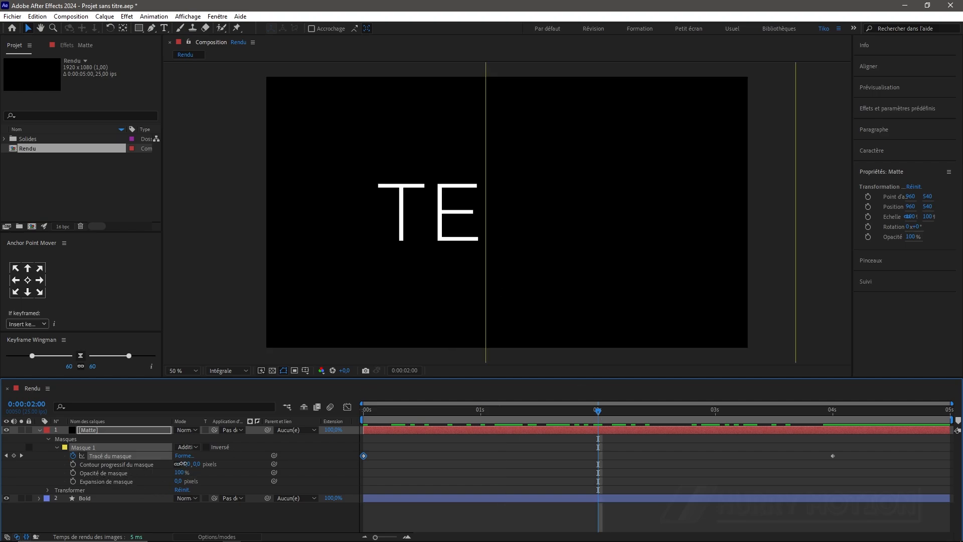
click(183, 464)
text(150)
key(Return)
drag(602, 411, 547, 434)
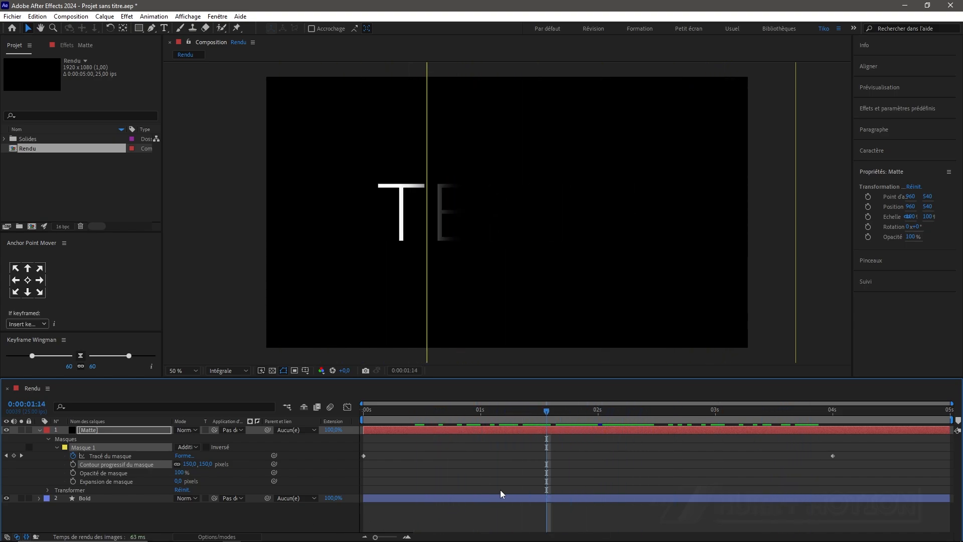
Show the Bold layer's Tracé keyframes and shift them all so the first one starts at 0:00:00:02.
click(380, 497)
key(u)
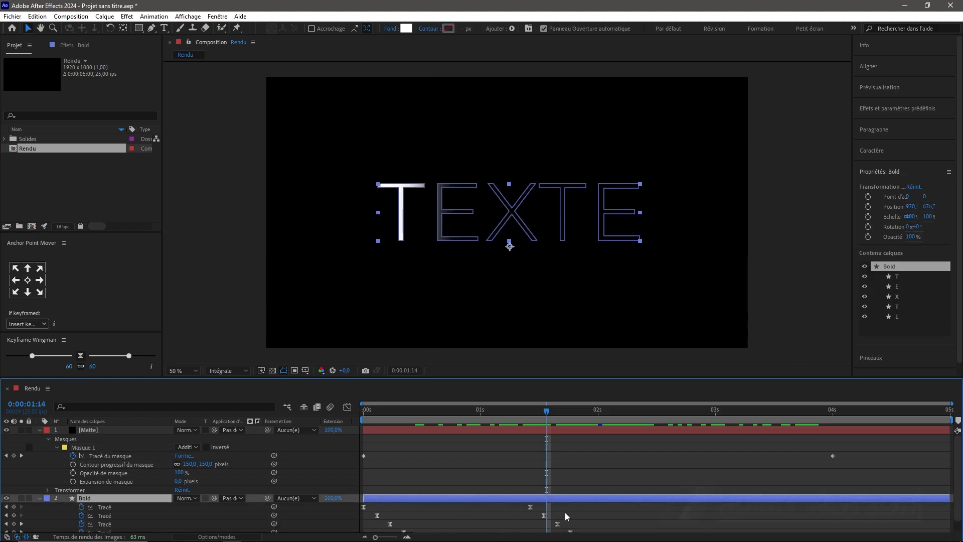
scroll(577, 513, down, 1)
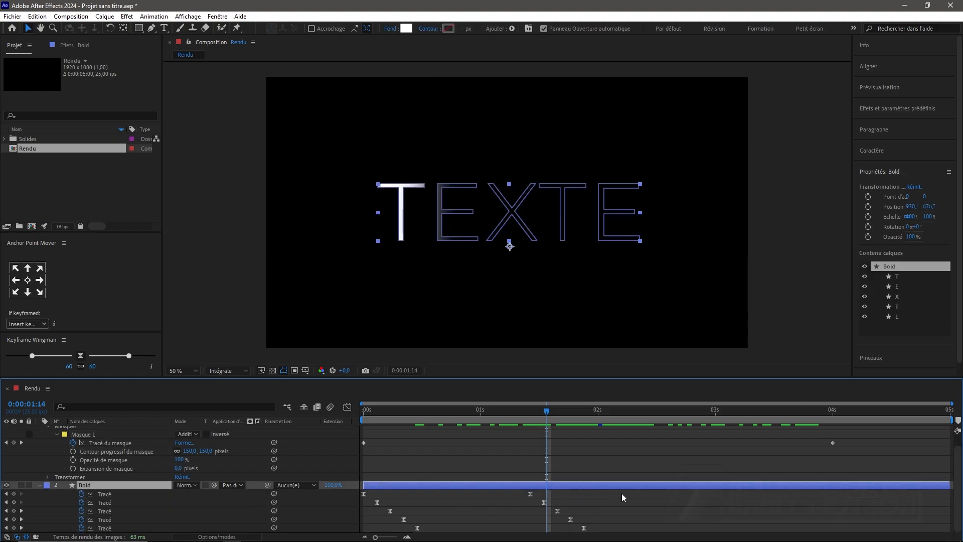
drag(635, 491, 308, 537)
drag(364, 494, 374, 494)
drag(372, 412, 371, 444)
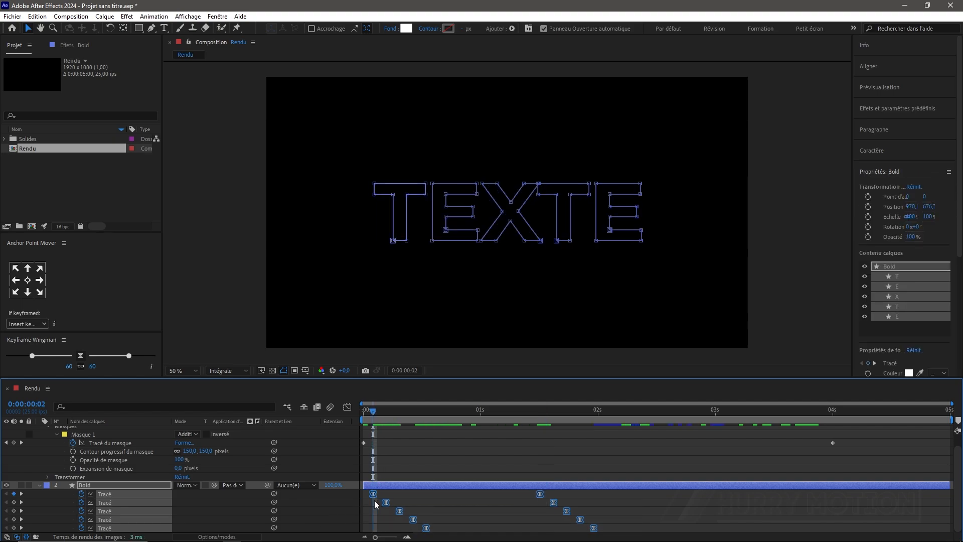
Shift both Tracé du masque keyframes of the Matte layer about three frames later.
drag(840, 444, 387, 443)
drag(401, 415, 560, 447)
mouse_move(387, 443)
mouse_down()
mouse_move(311, 445)
mouse_move(378, 445)
mouse_up()
Shift all of the Bold layer's Tracé keyframes so the first starts at about 0:00:01:05, and scrub the animation.
drag(645, 490, 364, 531)
drag(400, 511, 531, 502)
drag(551, 411, 498, 501)
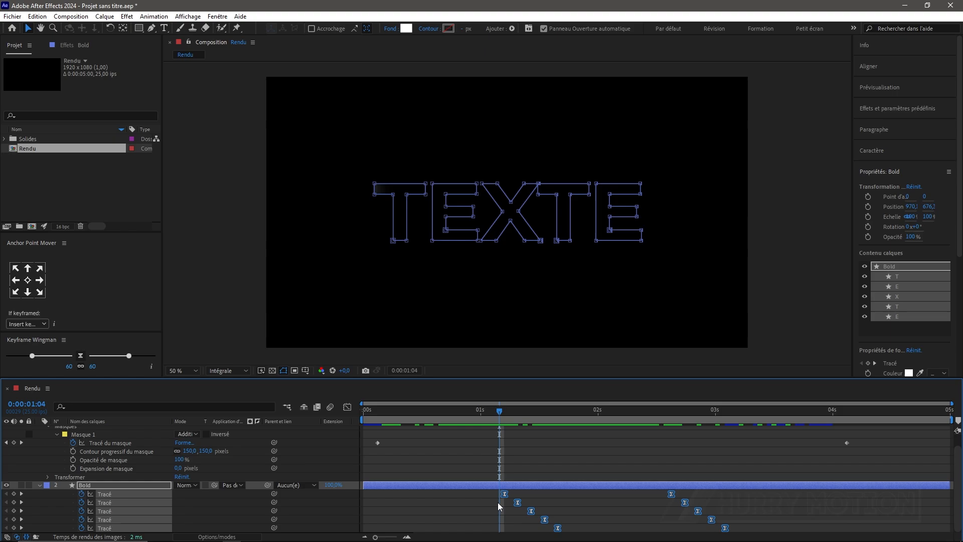
drag(501, 412, 331, 414)
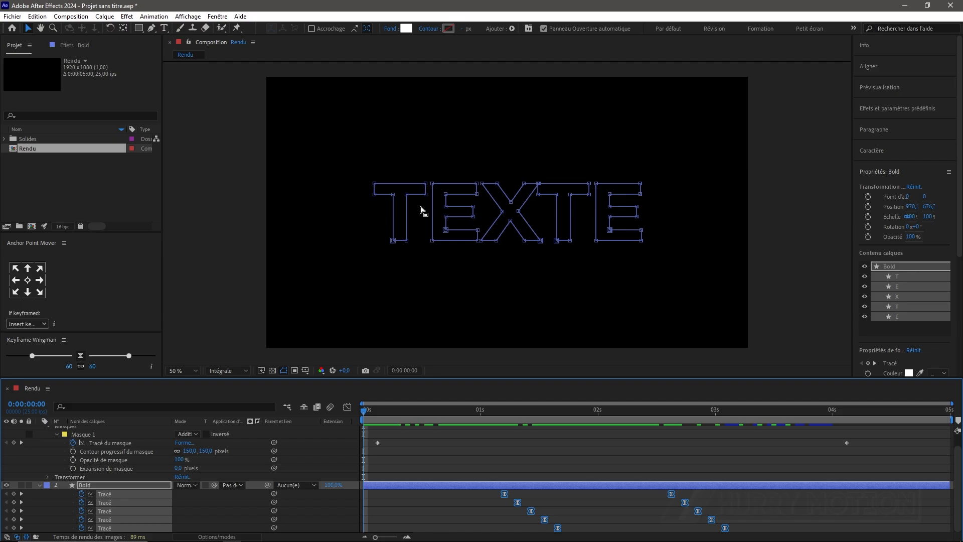
drag(364, 409, 740, 443)
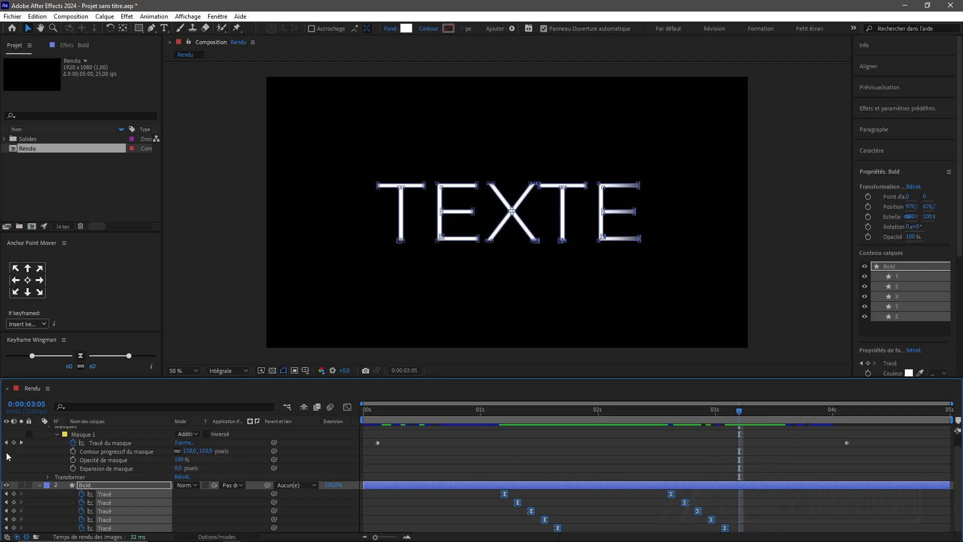
Collapse both layers' properties and add an adjustment layer named Flou above the Matte layer.
click(38, 485)
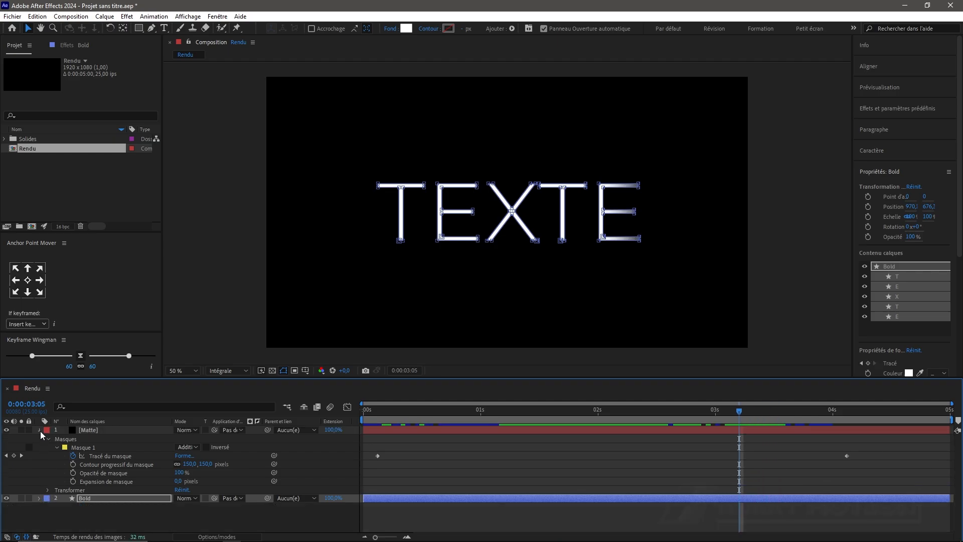
click(40, 431)
click(95, 429)
key(ctrl+alt+y)
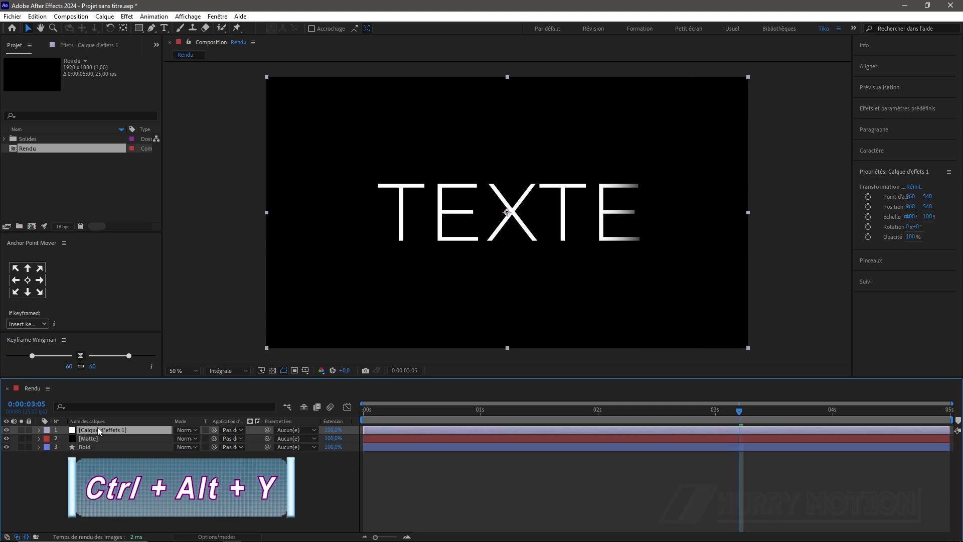
key(Return)
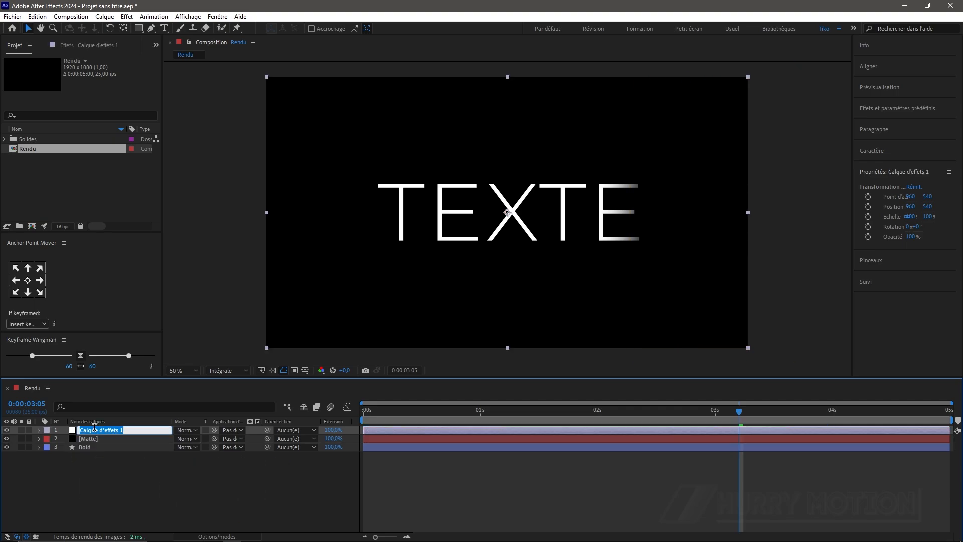
text(Flou)
key(Return)
Apply Flou gaussien to the Flou layer with Flou set to 20, and preview the blurred text.
key(ctrl+space)
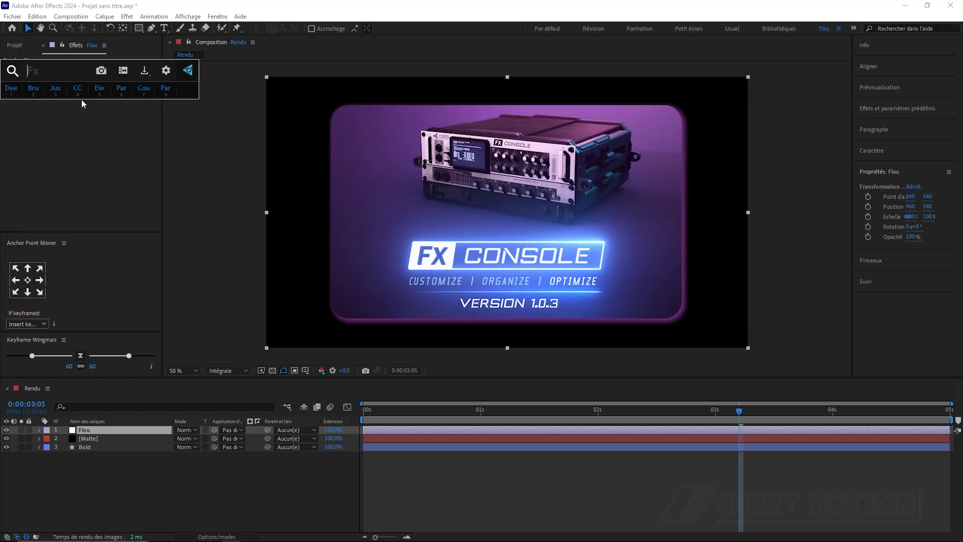
text(flou)
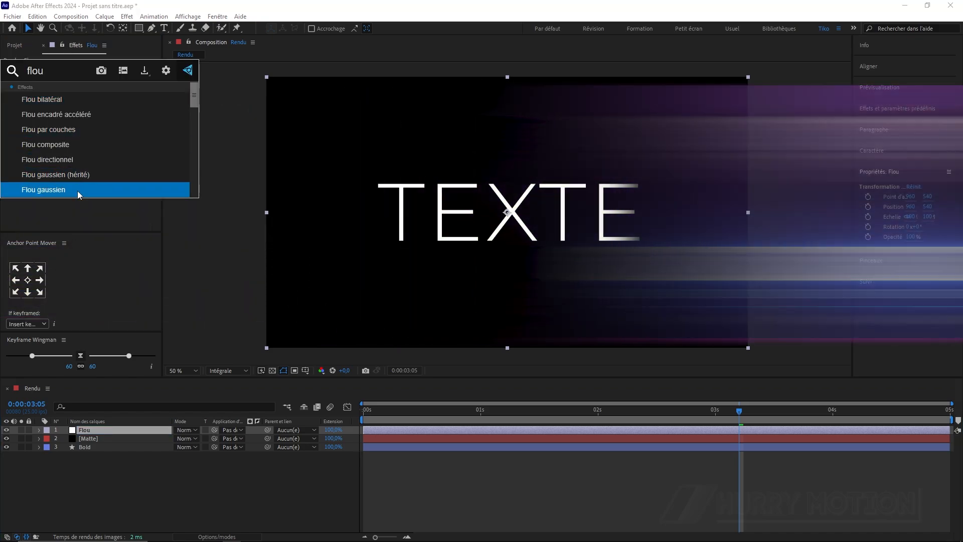
click(77, 190)
click(92, 77)
text(20)
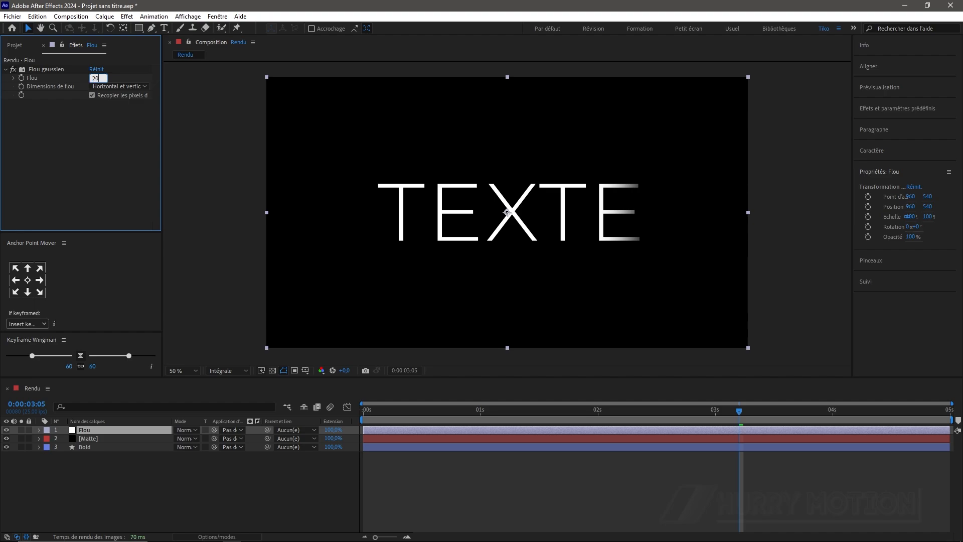
key(Return)
key(space)
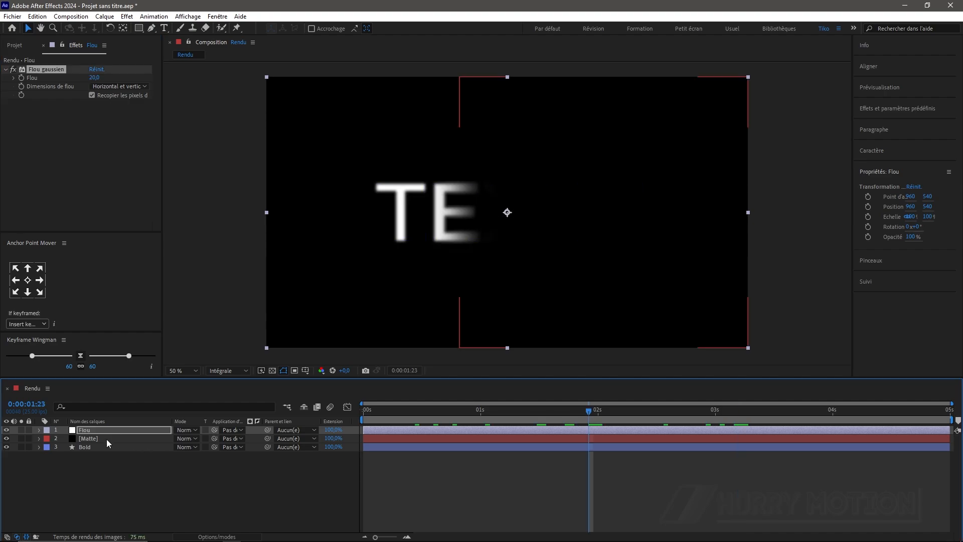
Assign the Matte layer as the Bold layer's track matte, invert the matte, and scrub the reveal.
click(107, 439)
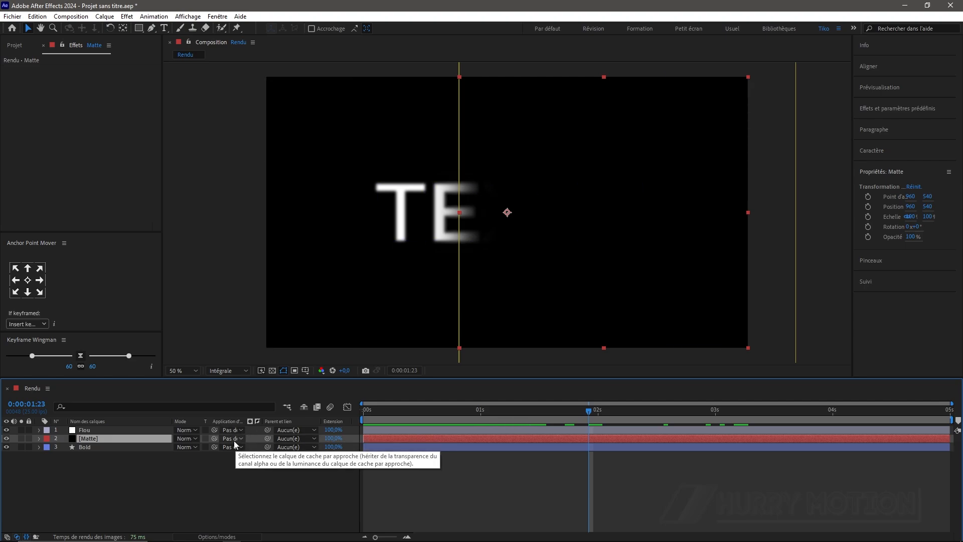
key(F4)
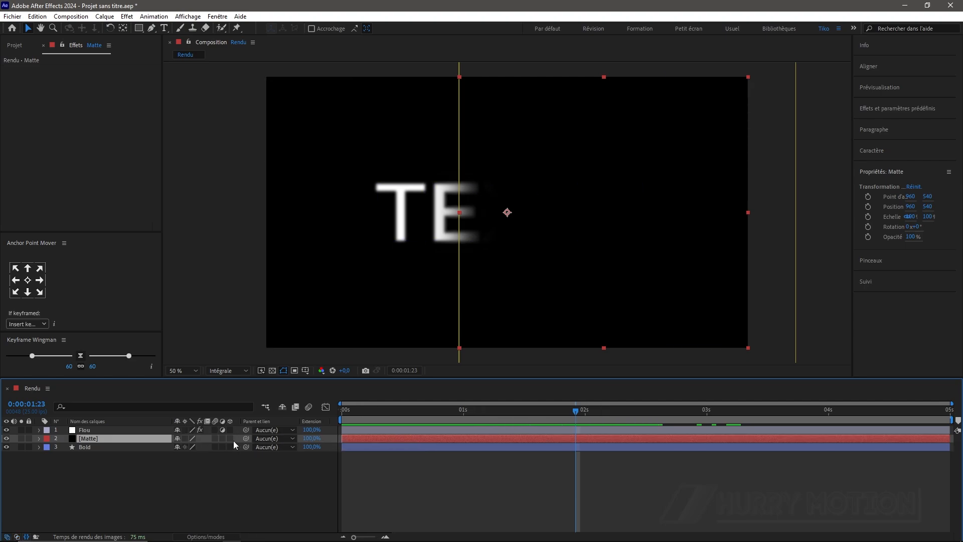
key(F4)
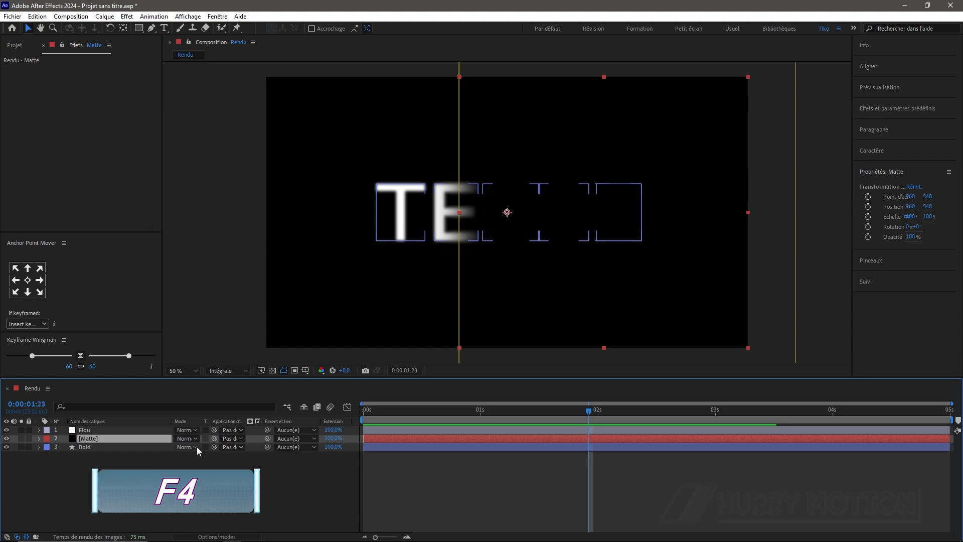
drag(212, 447, 125, 438)
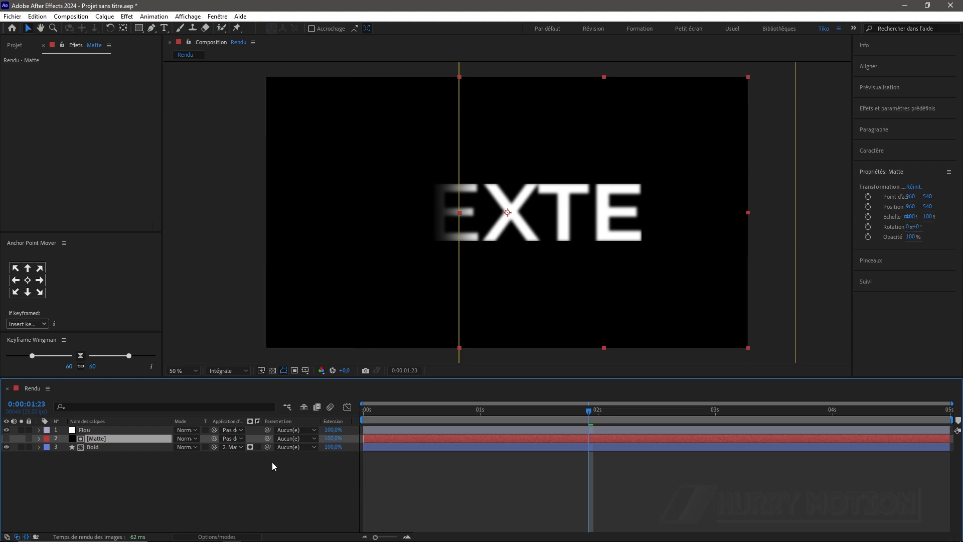
click(256, 445)
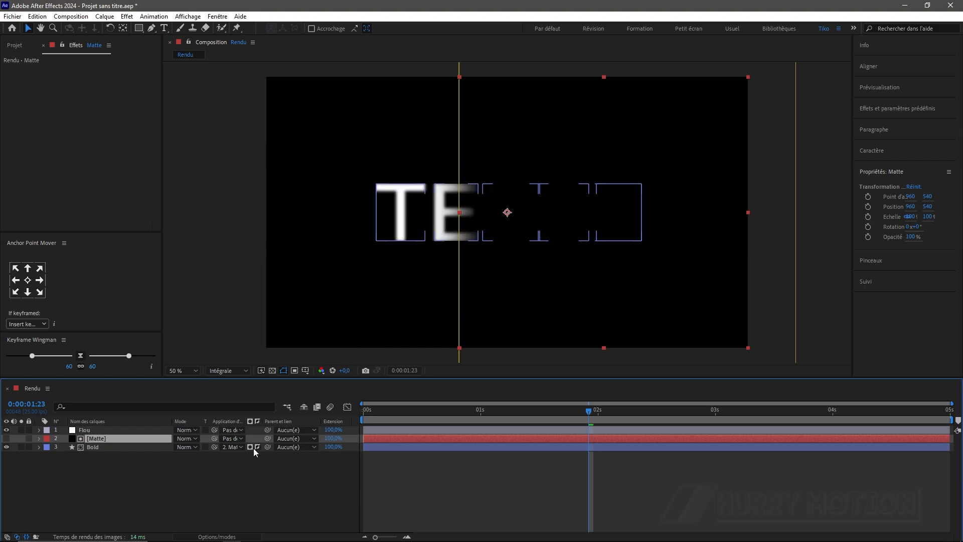
click(583, 410)
mouse_move(573, 408)
mouse_down()
mouse_move(441, 409)
mouse_move(757, 417)
mouse_move(497, 421)
mouse_move(558, 420)
mouse_up()
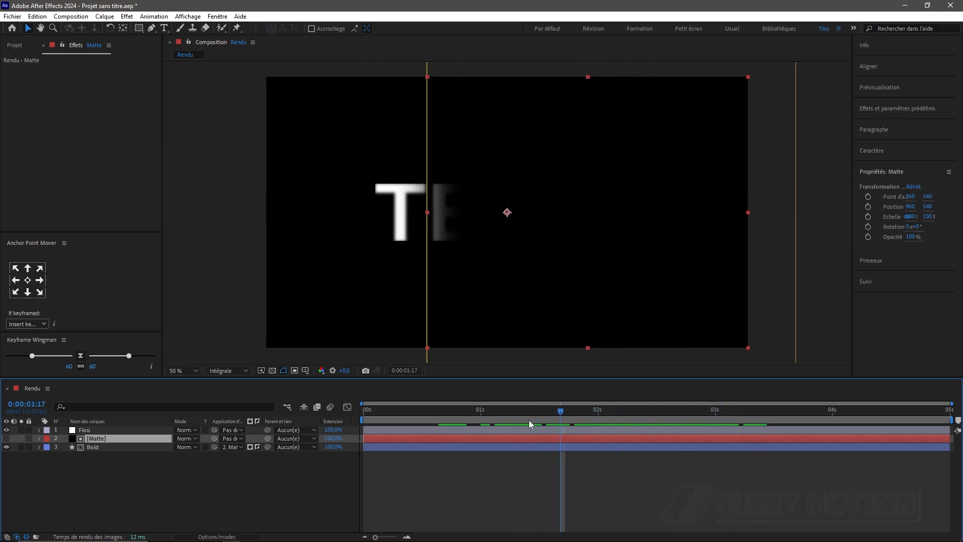
Duplicate the Flou adjustment layer and rename the copy Lueur.
click(103, 430)
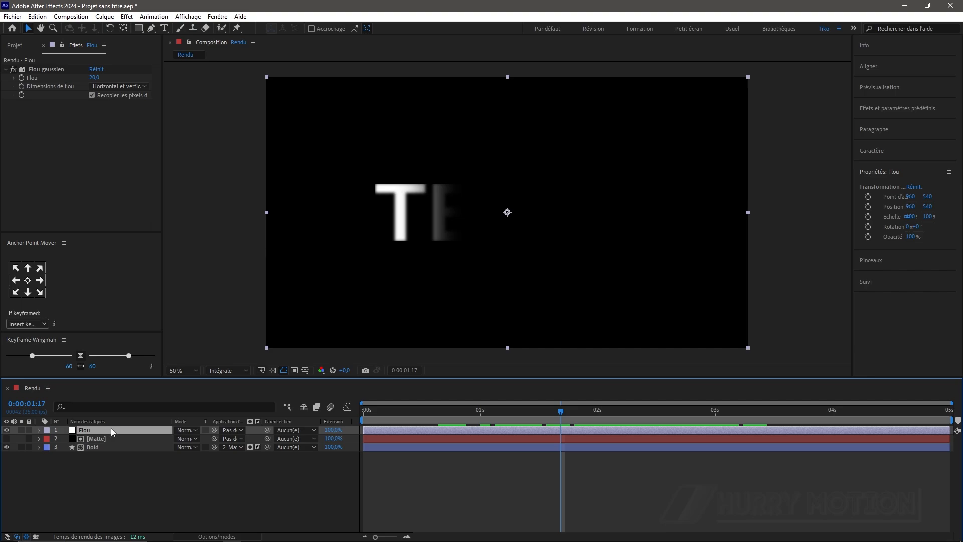
key(ctrl+d)
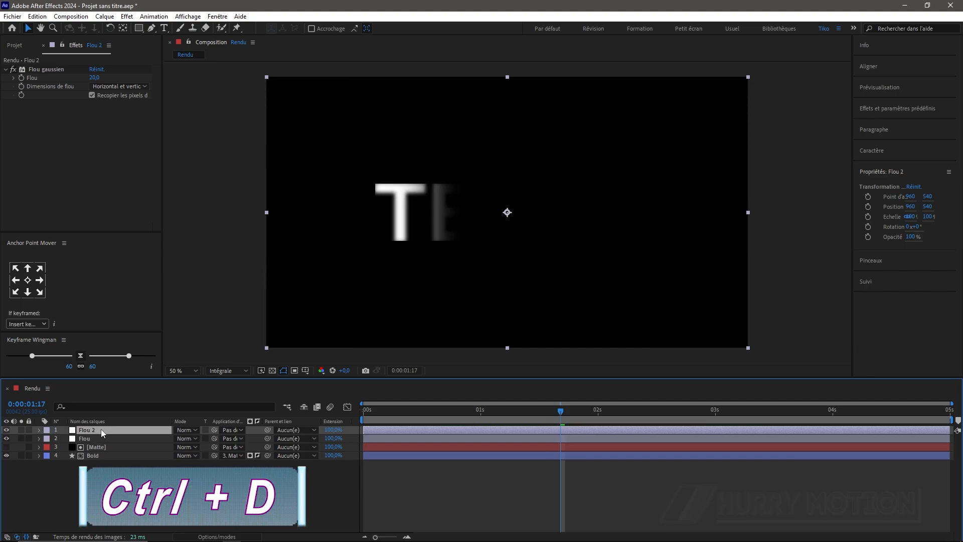
key(Return)
text(Lueu)
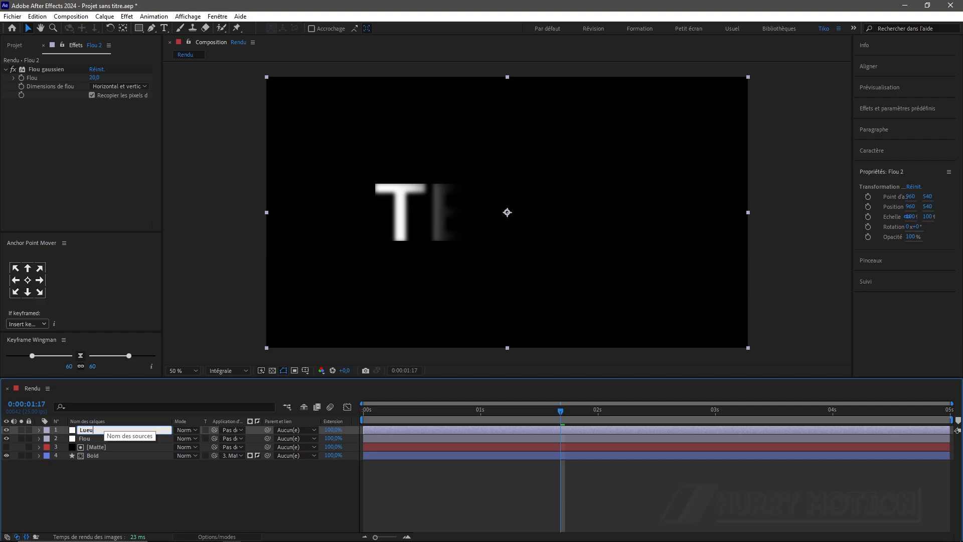
text(r)
key(Return)
Replace the Lueur layer's Flou gaussien effect with Deep Glow and scrub to check the glow.
click(55, 93)
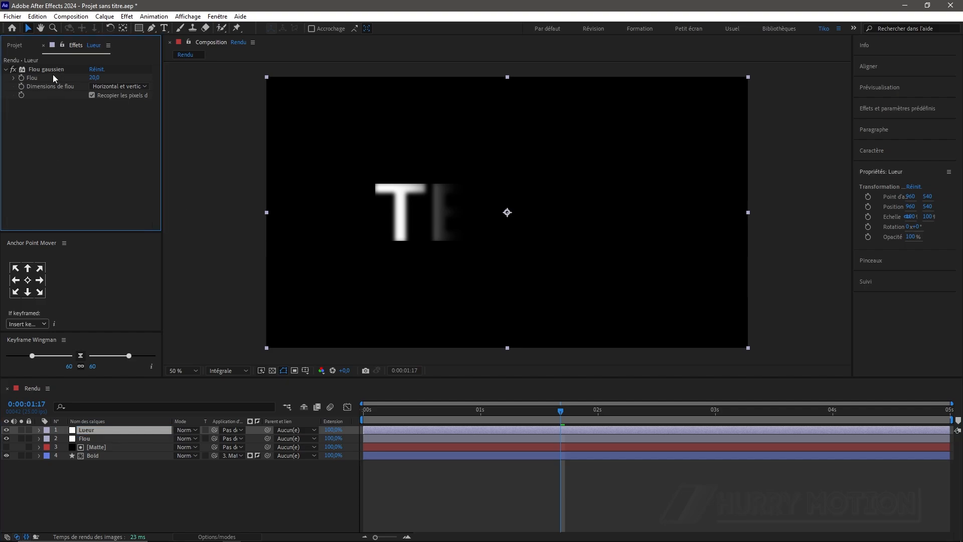
click(51, 70)
key(Delete)
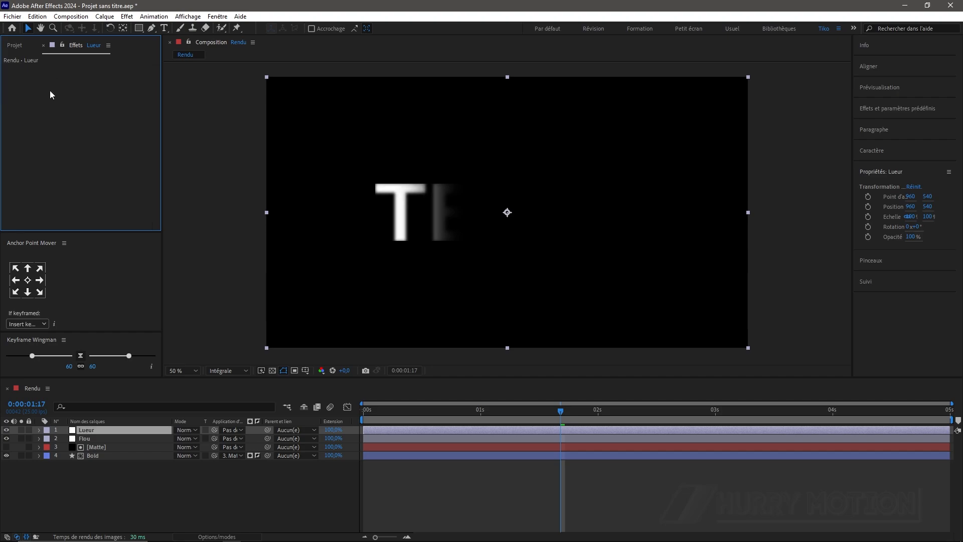
key(ctrl+space)
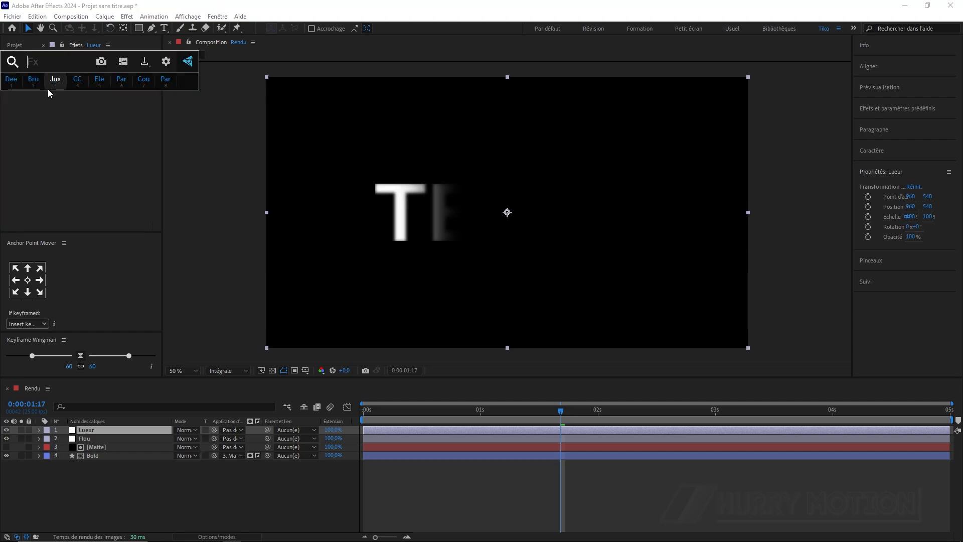
click(16, 79)
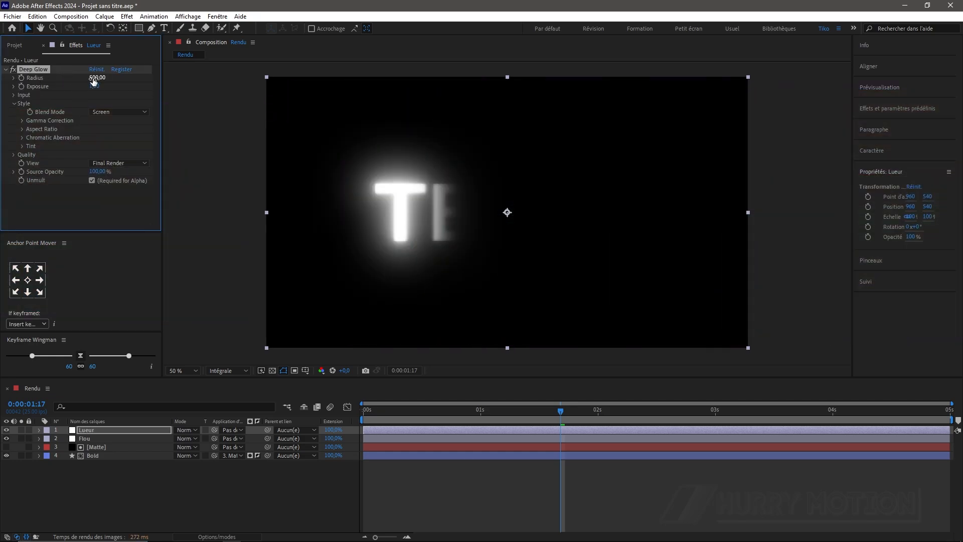
drag(562, 413, 707, 443)
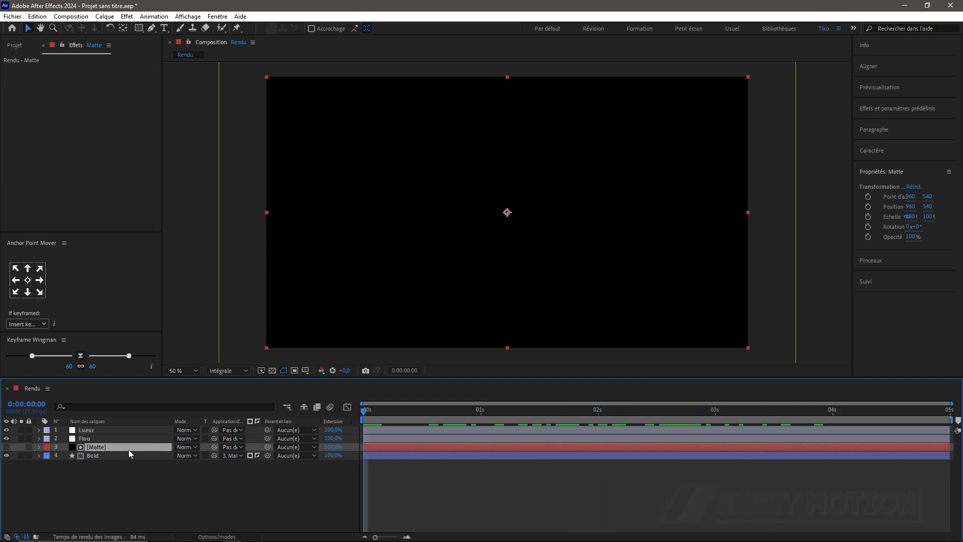
Copy the Matte layer's animated mask onto the Flou and Lueur layers, and scrub to check its effect.
key(m)
click(82, 457)
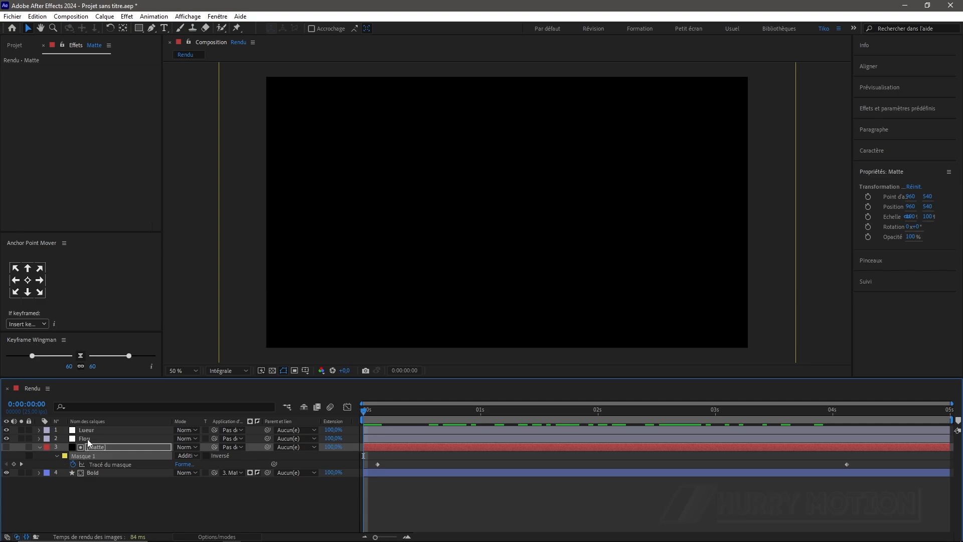
click(87, 439)
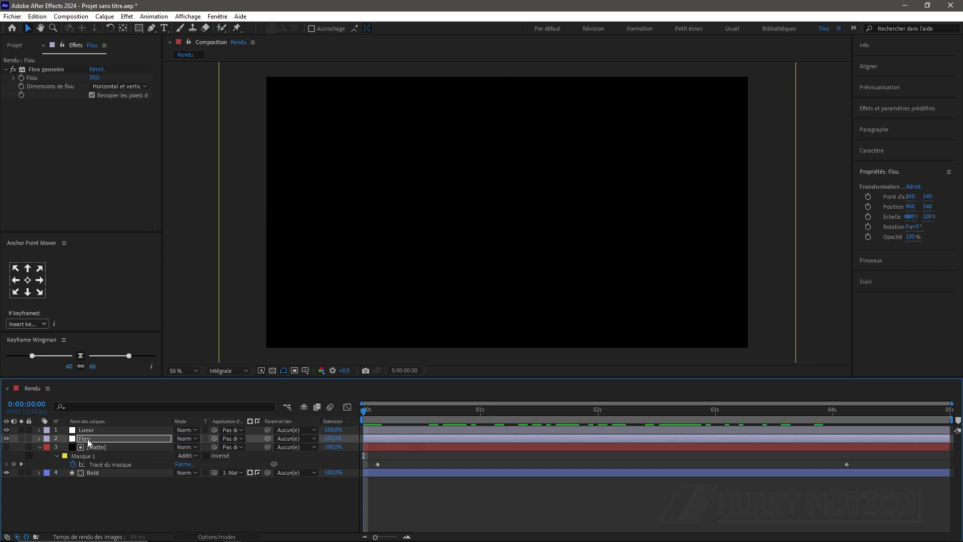
click(92, 429)
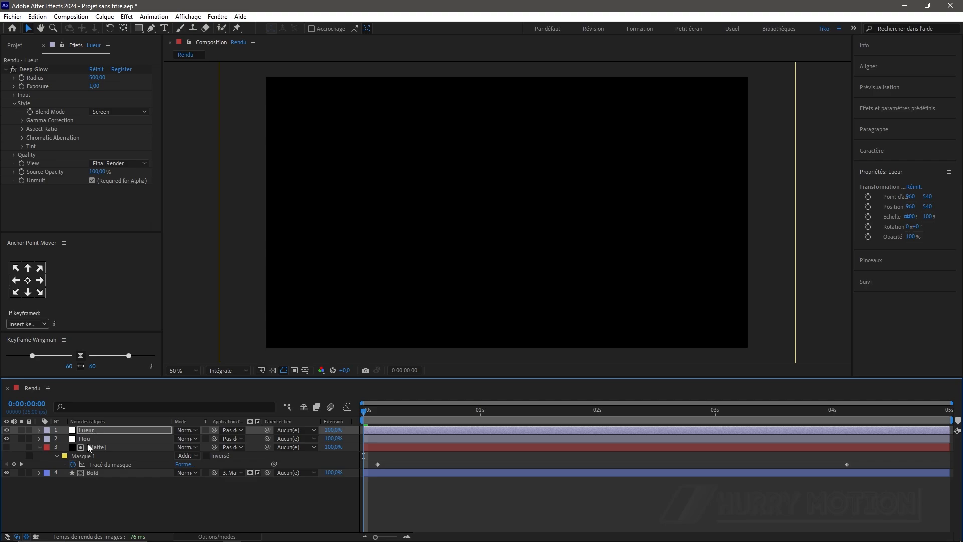
drag(362, 411, 630, 439)
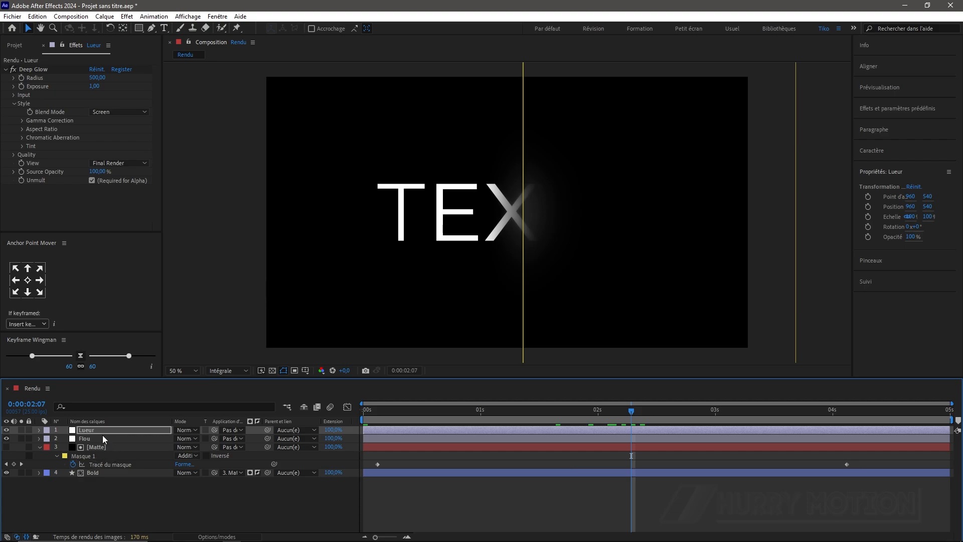
Move the first Tracé du masque keyframe on Flou to about 0:00:00:06, scrub the reveal, and select the Lueur layer.
click(98, 438)
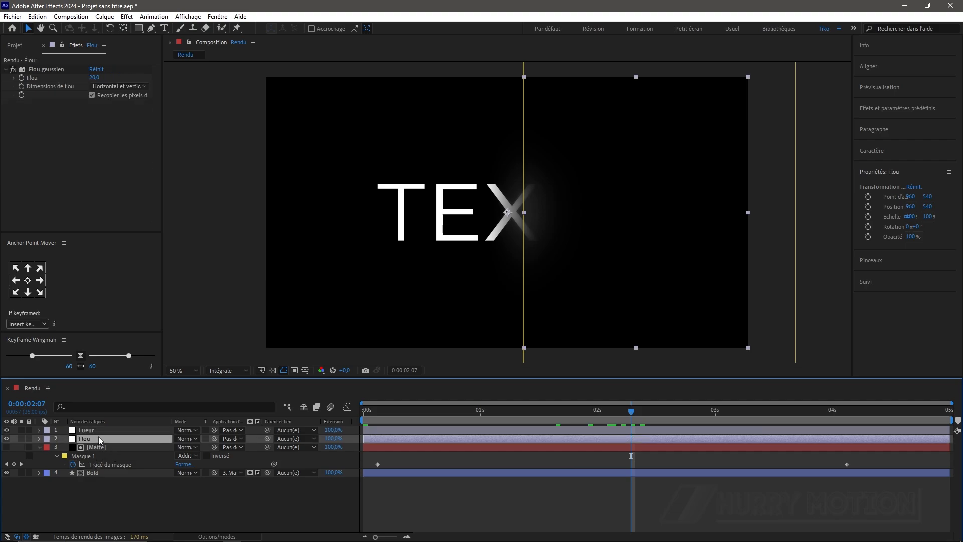
key(ctrl+v)
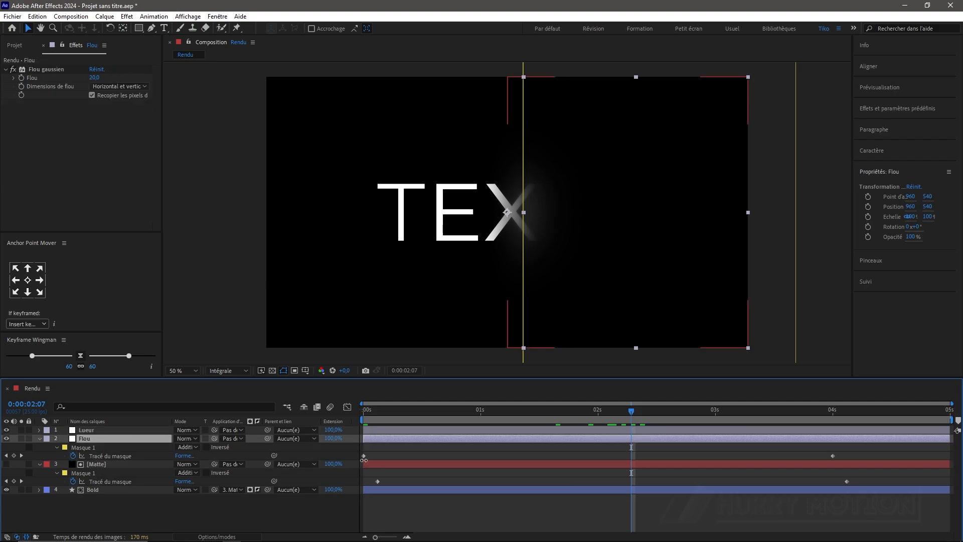
drag(365, 456, 394, 465)
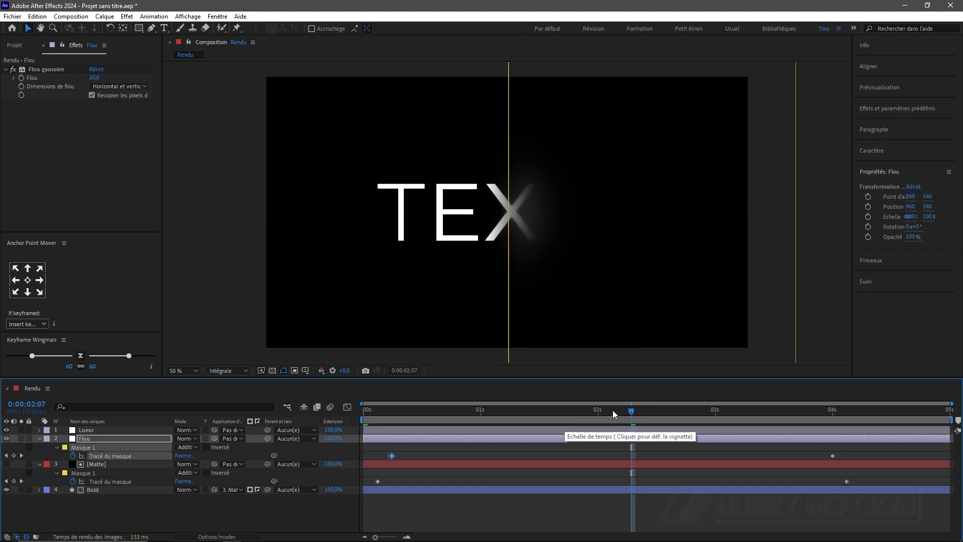
drag(589, 418, 522, 465)
click(393, 430)
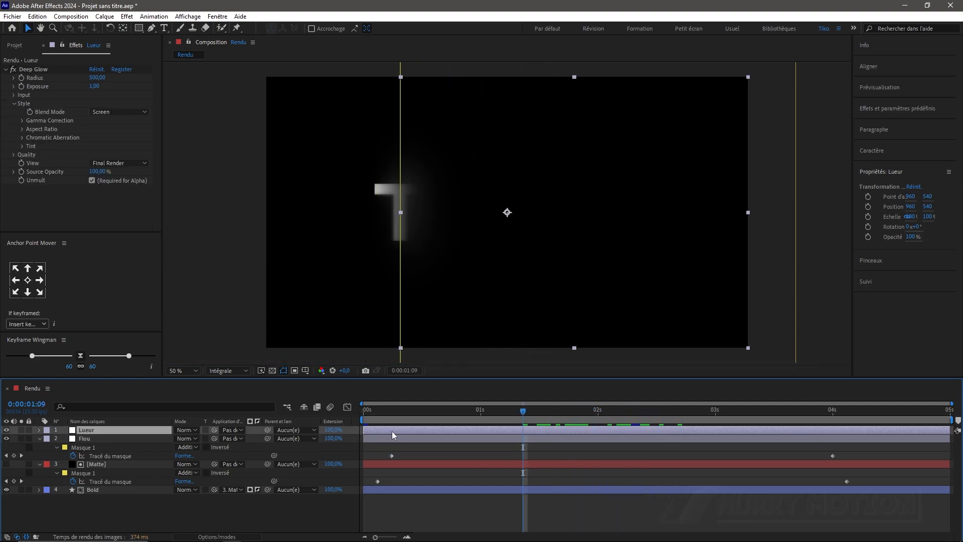
Move the first Tracé du masque keyframe on Lueur to about 0:00:00:06, scrub to check the glow, and collapse the layers' properties.
key(u)
click(391, 447)
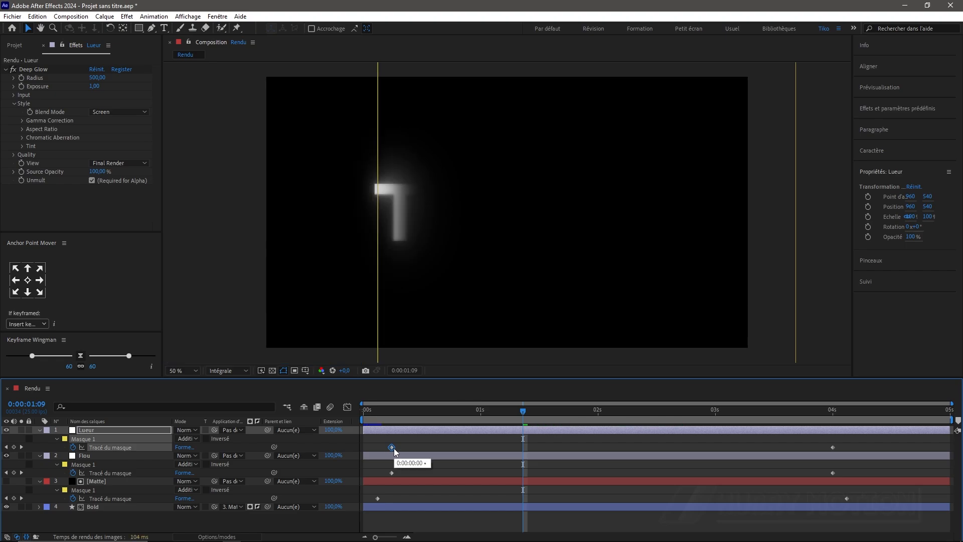
drag(517, 407, 565, 441)
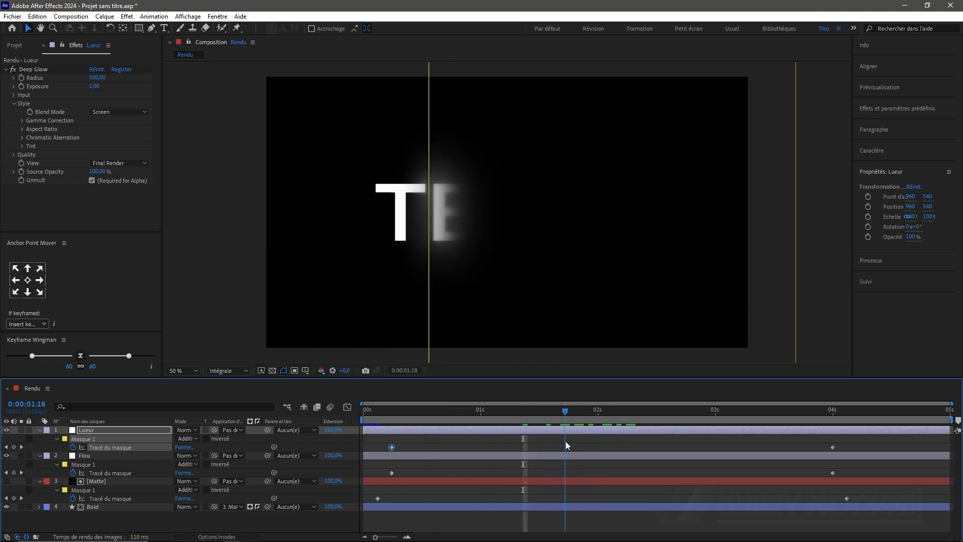
click(40, 430)
click(39, 438)
click(39, 446)
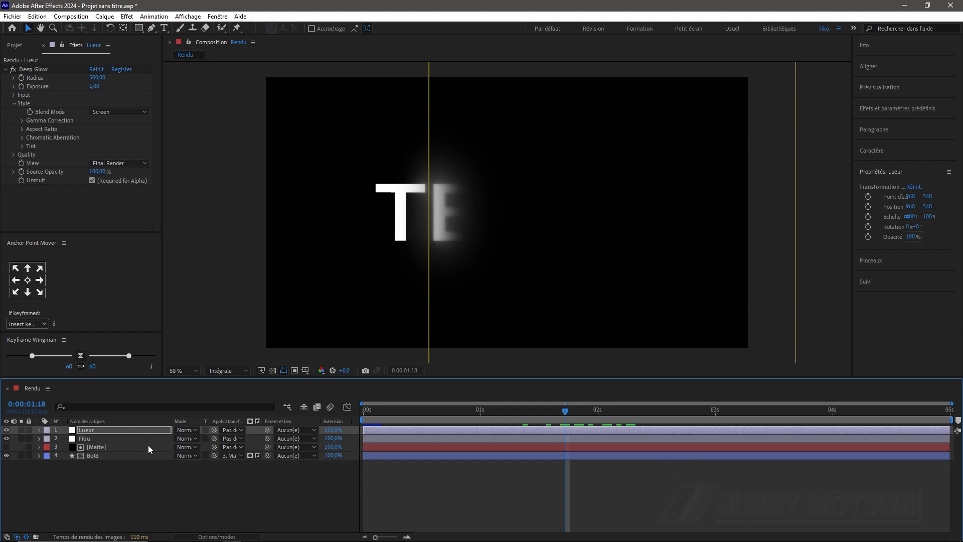
Set the Lueur layer's blending mode to Addition and its Deep Glow to Exposure 1,10 and Radius 475, and scrub to check.
click(185, 429)
click(248, 207)
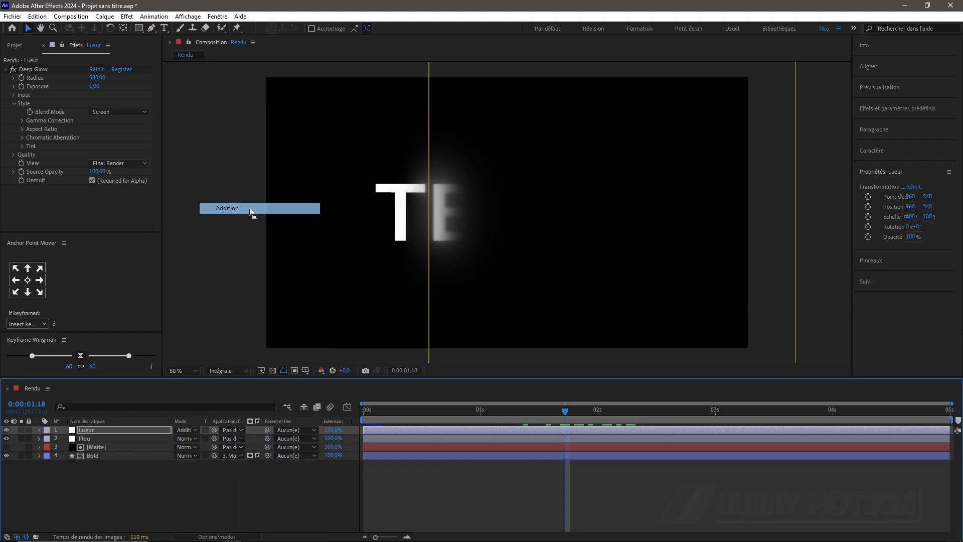
click(93, 86)
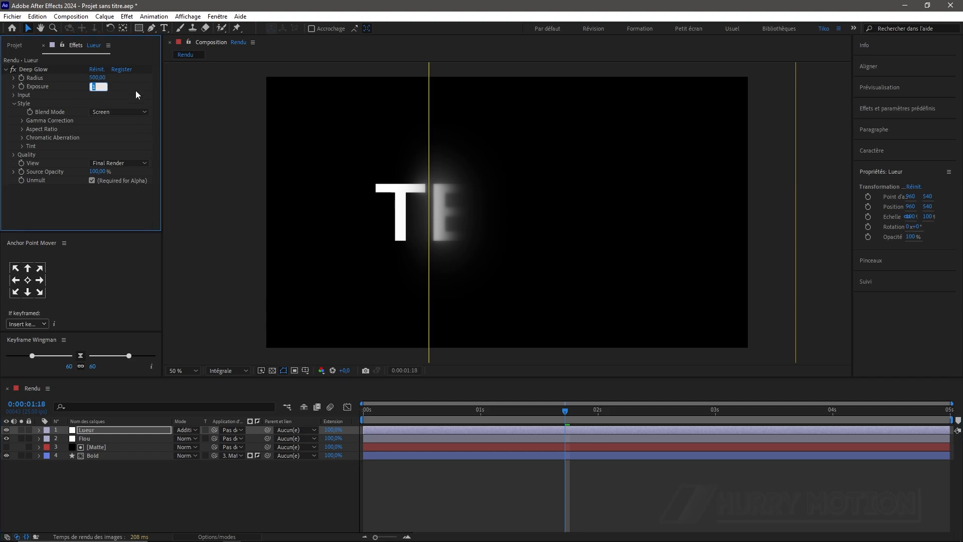
text(1)
click(111, 76)
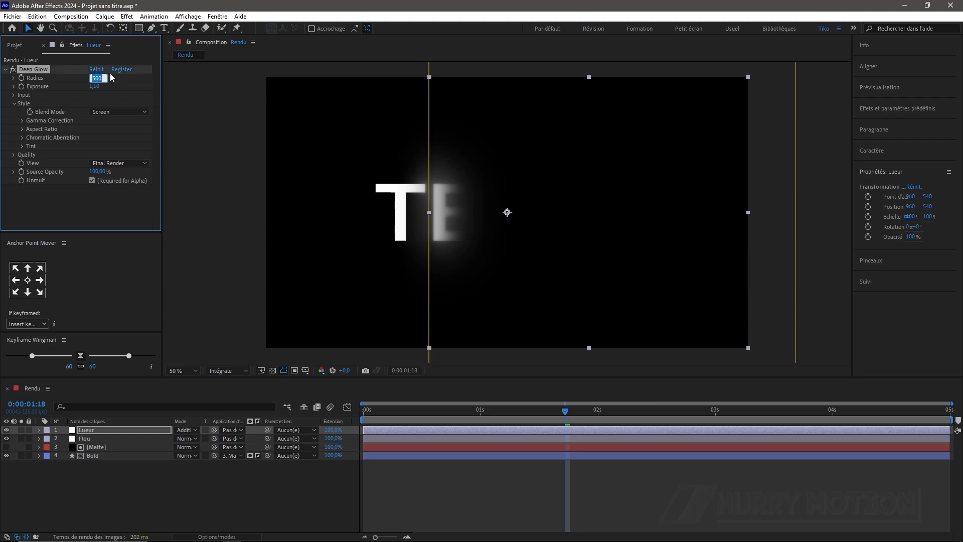
text(475)
key(Return)
drag(566, 426, 526, 419)
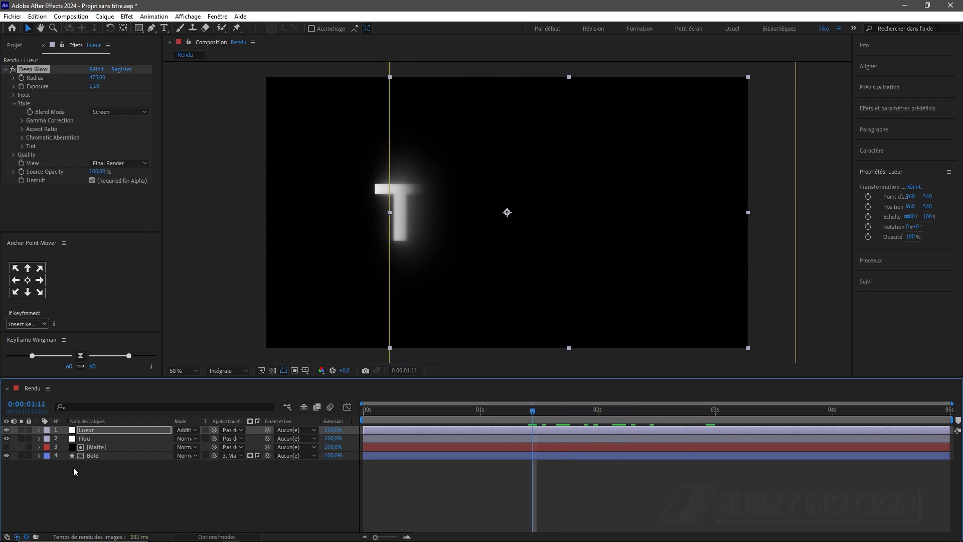
Change the Bold shape layer's fill from white to a bright cyan-blue and preview the animation up to about 0:00:01:12.
click(110, 453)
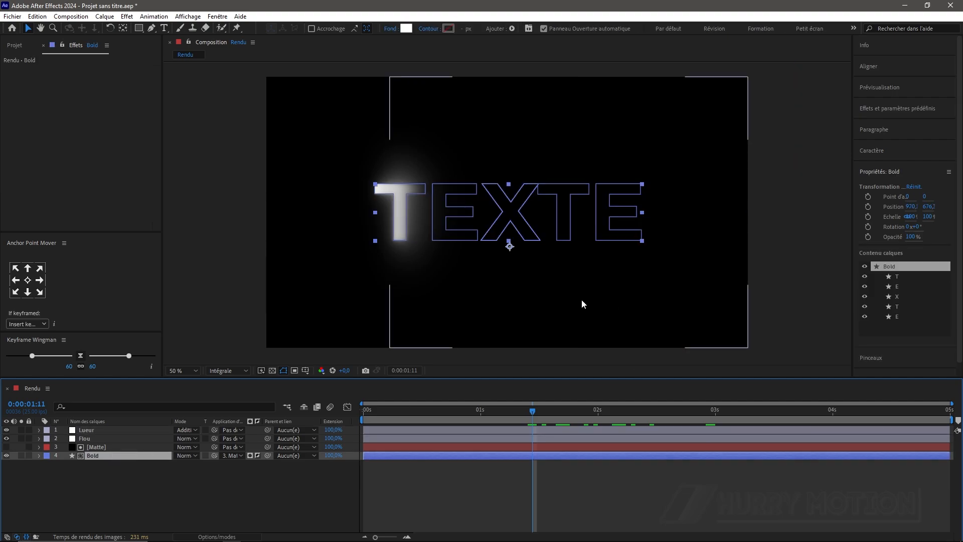
click(406, 28)
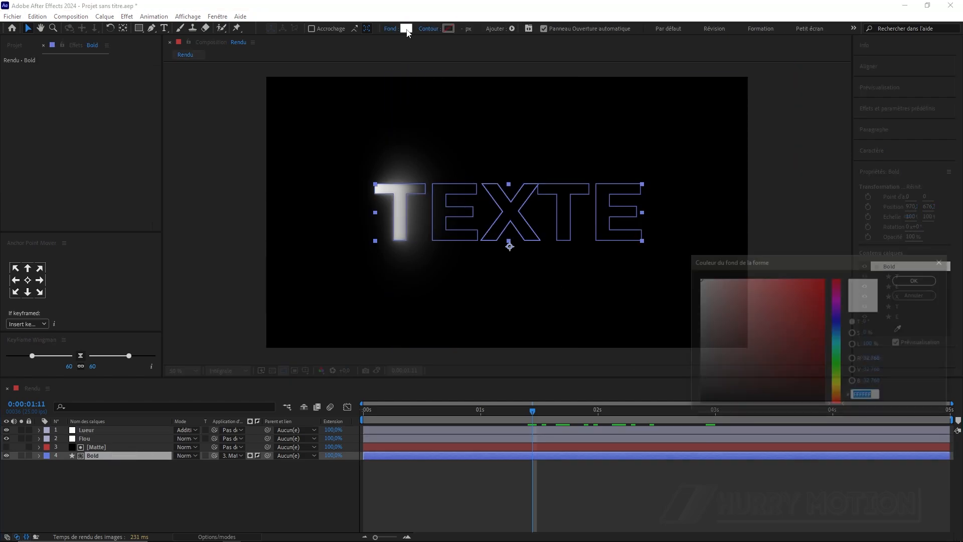
click(835, 332)
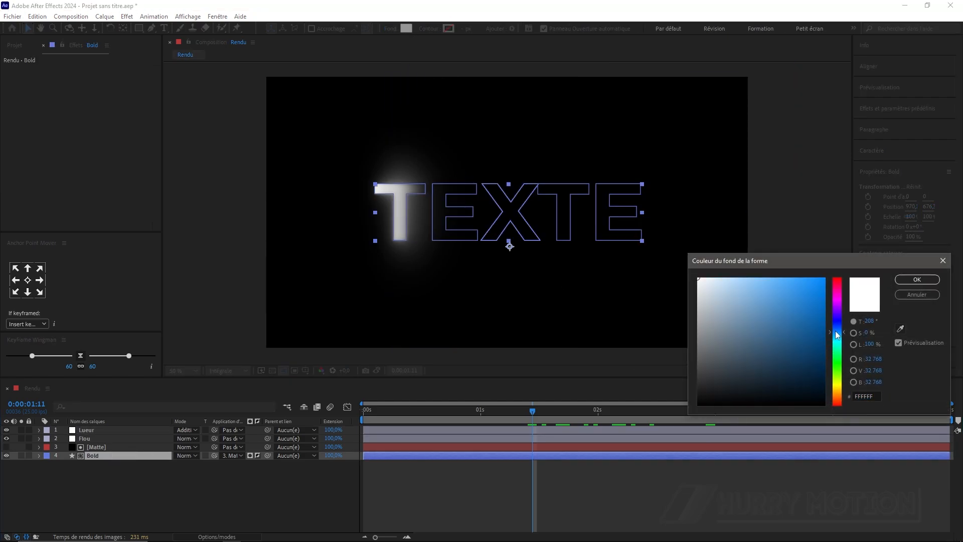
drag(807, 306, 816, 280)
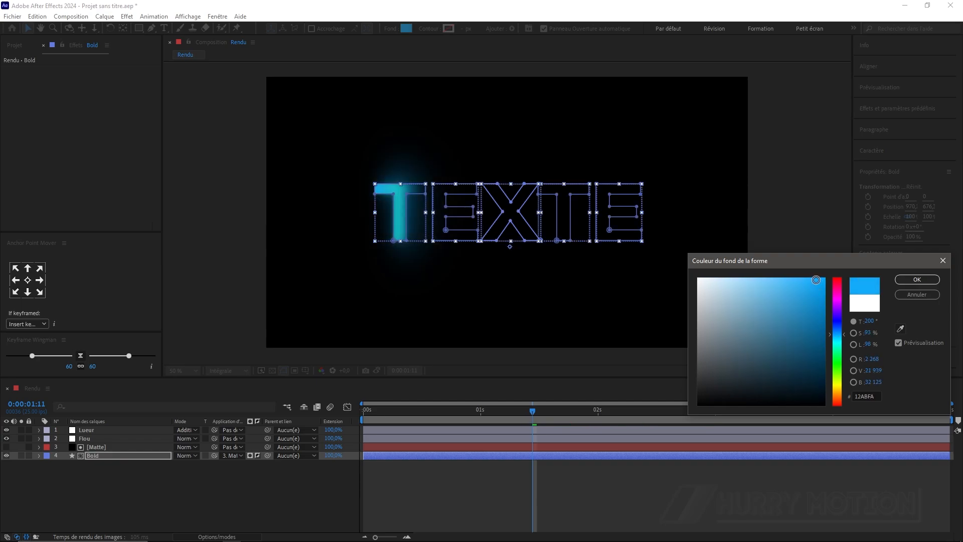
click(917, 279)
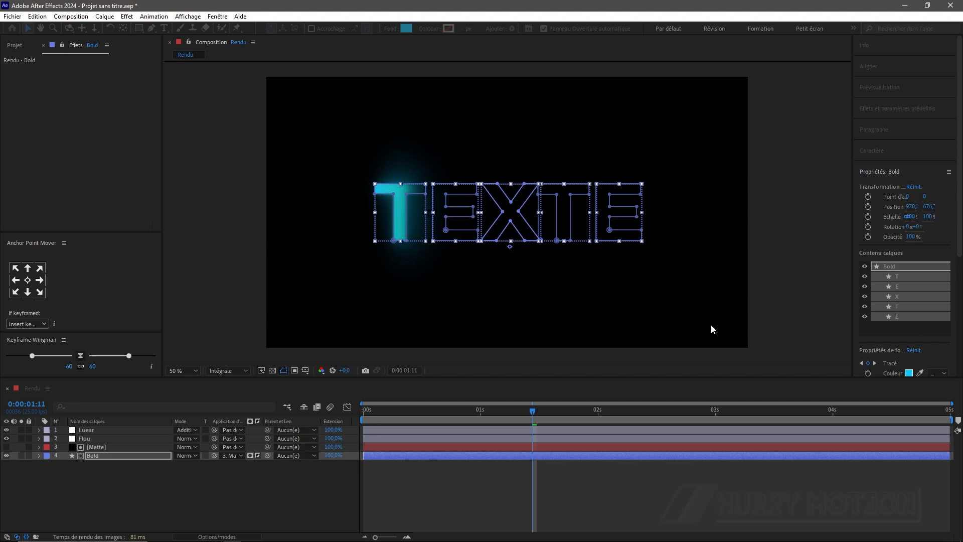
click(508, 412)
key(space)
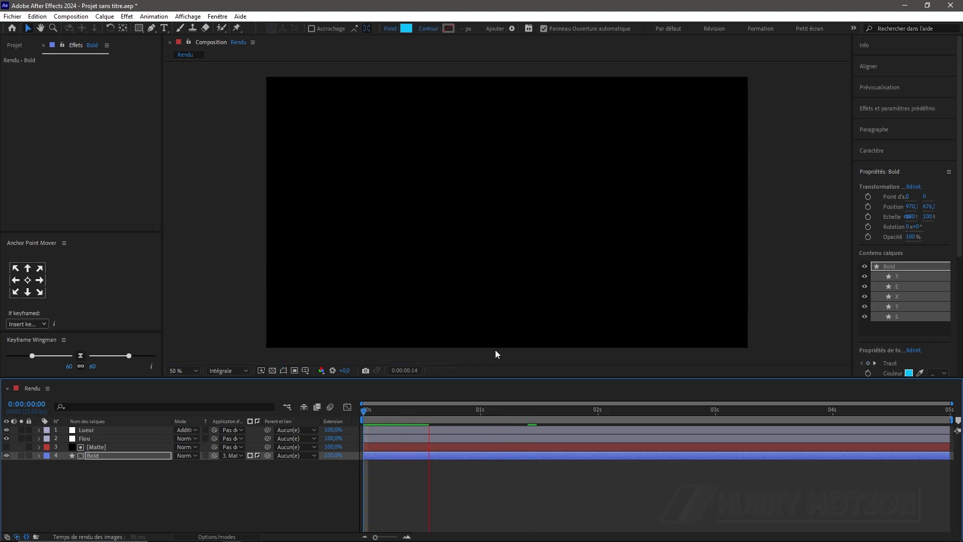
drag(392, 414, 538, 431)
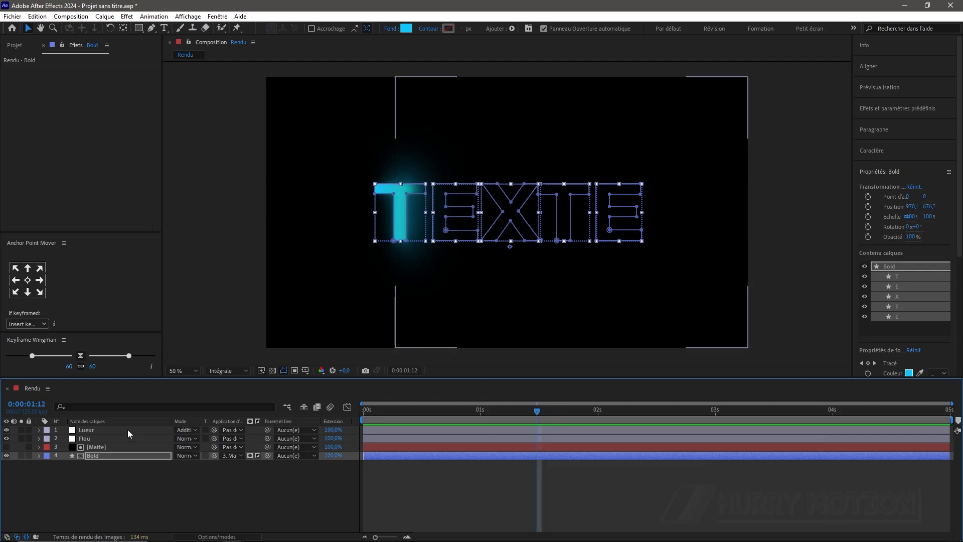
Raise the Deep Glow Exposure on the Lueur layer to about 3,82.
click(128, 430)
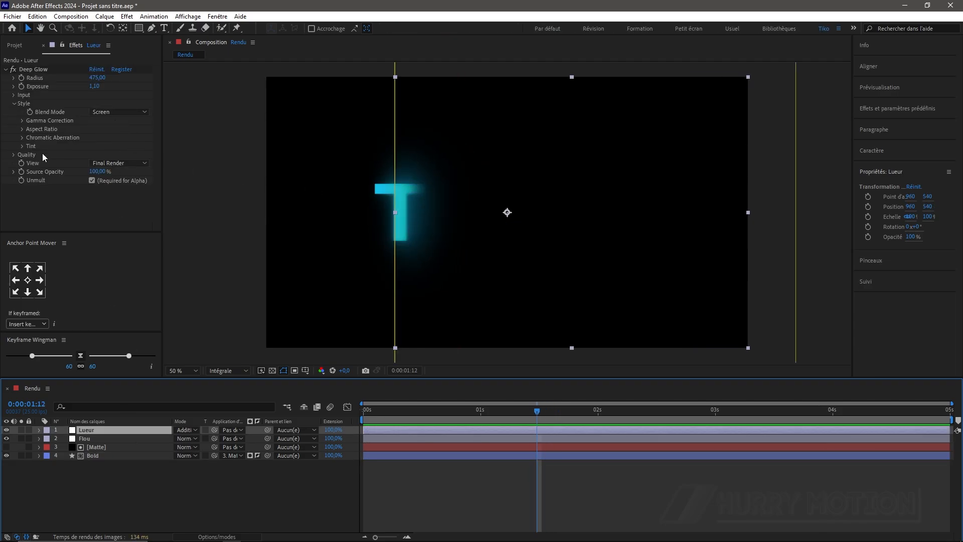
drag(95, 86, 124, 93)
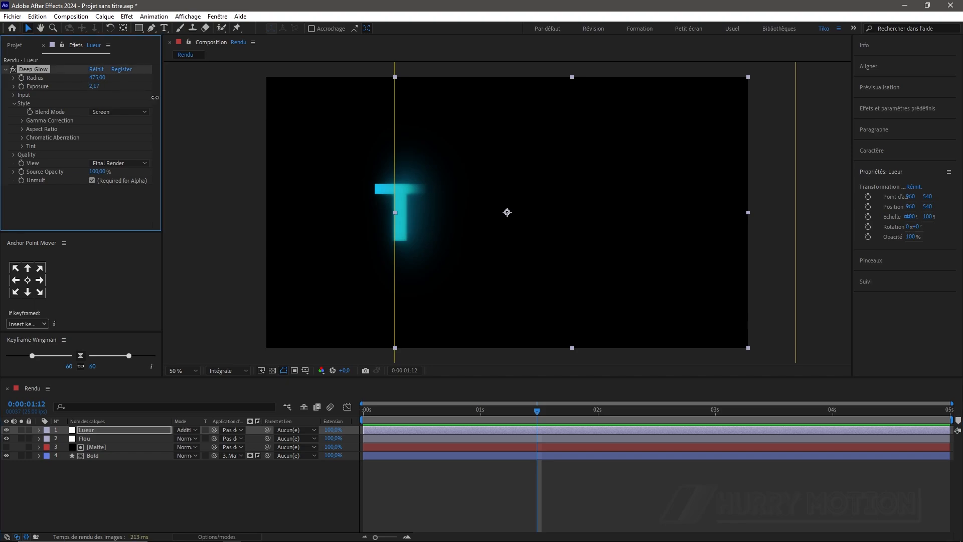
drag(193, 104, 56, 185)
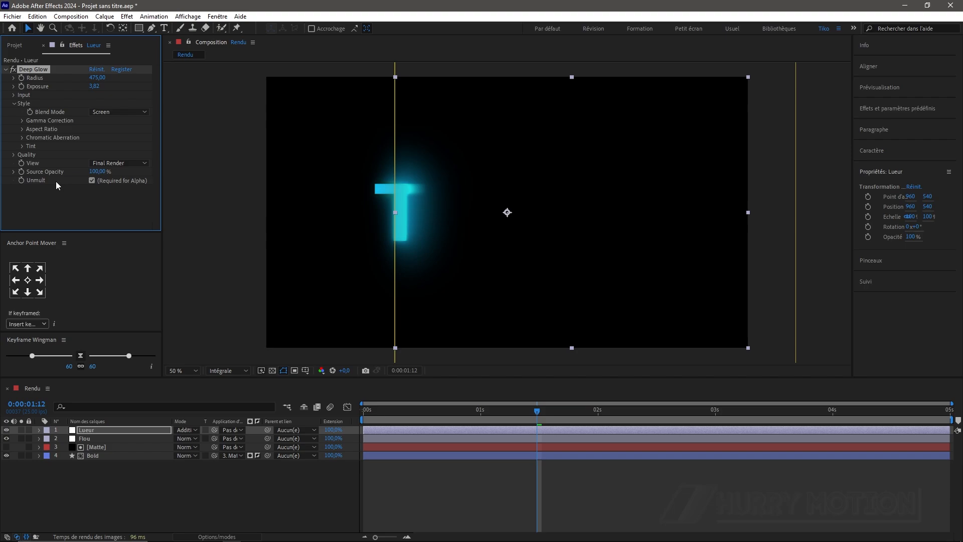
Enable Deep Glow's Chromatic Aberration on Lueur with Red & Green channels and an Amount of about 1,52 %.
click(22, 137)
click(92, 146)
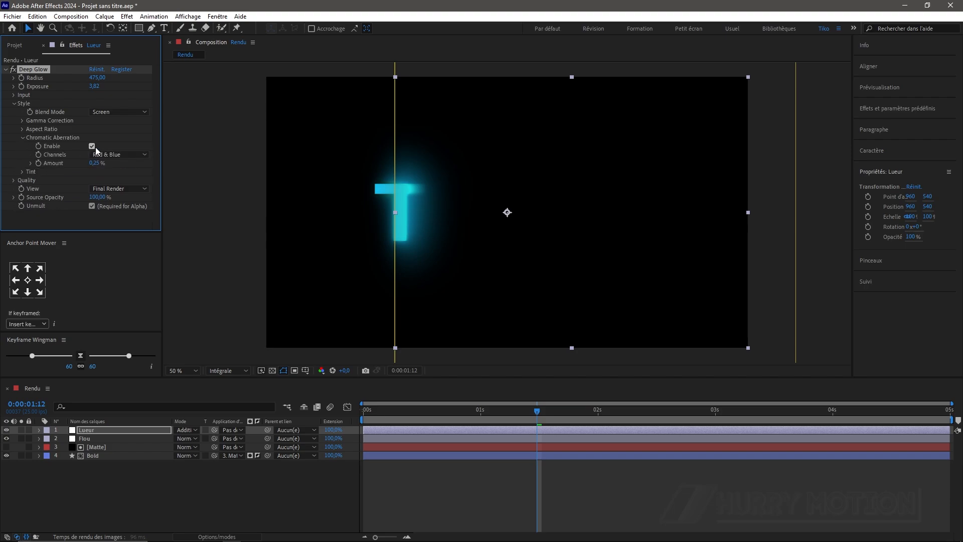
click(125, 154)
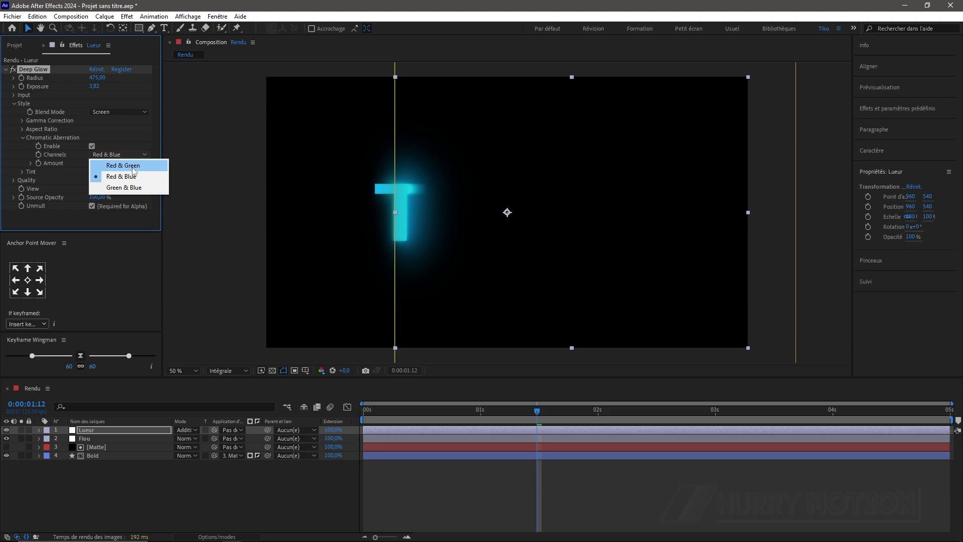
click(130, 166)
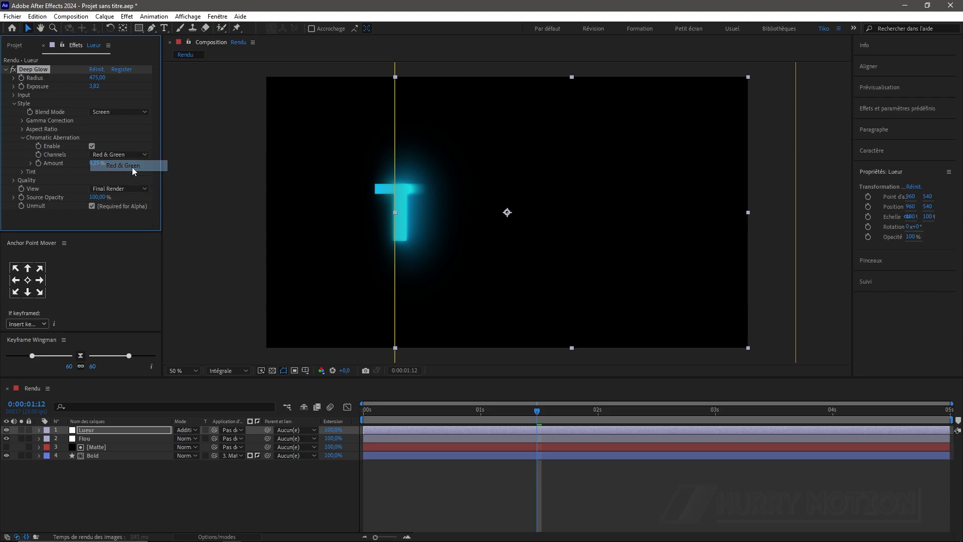
mouse_move(137, 161)
mouse_down()
mouse_move(165, 161)
mouse_move(155, 161)
mouse_up()
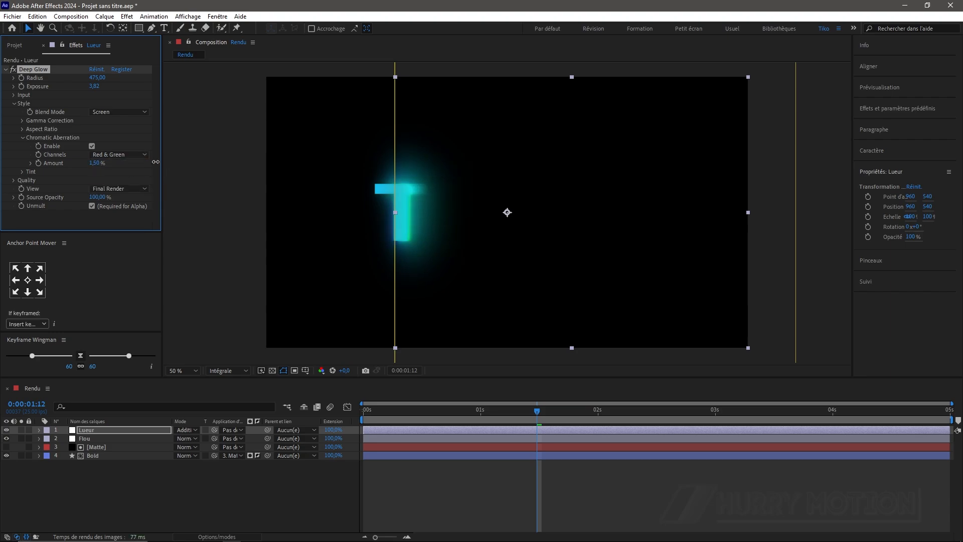
click(118, 154)
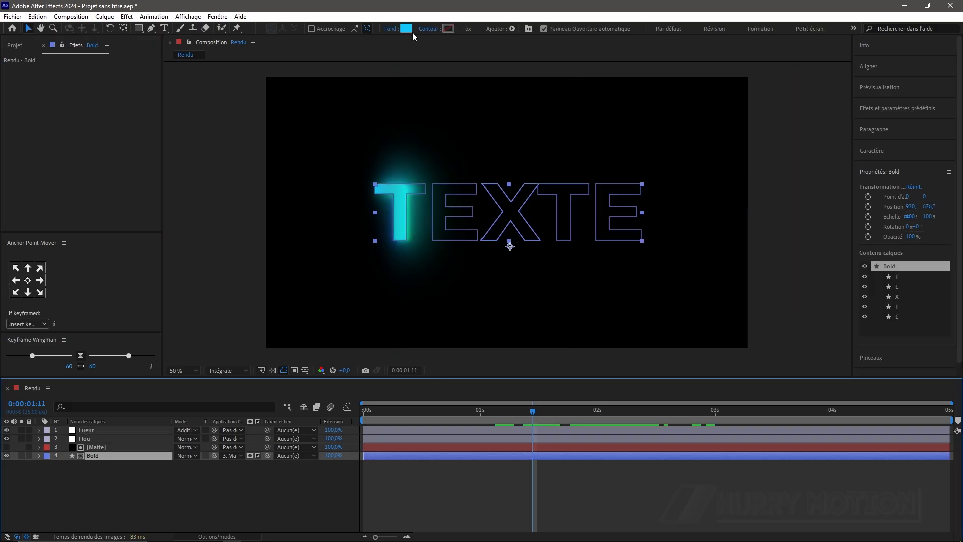
Lighten the Bold layer's fill to pale blue 9BE2F7 and play the animation from the start.
click(407, 29)
click(745, 281)
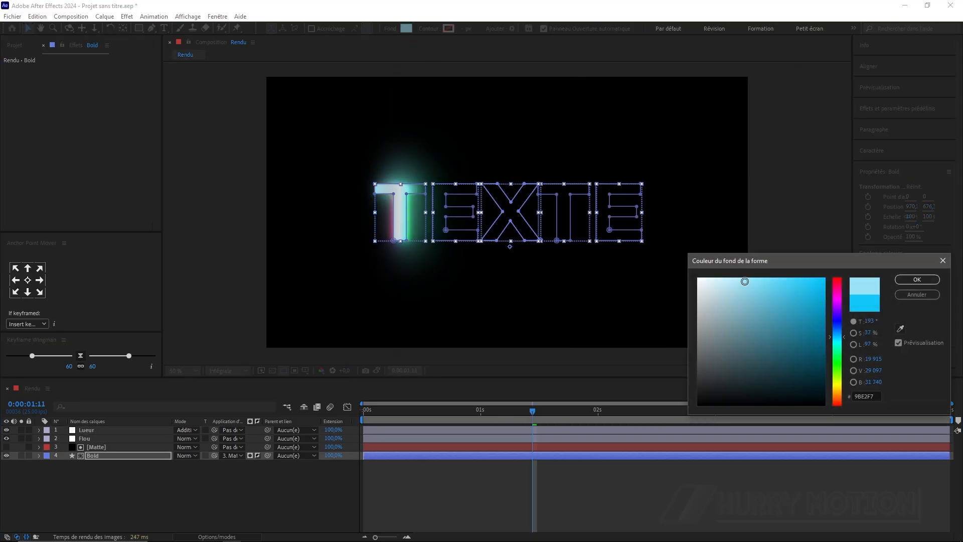
click(905, 282)
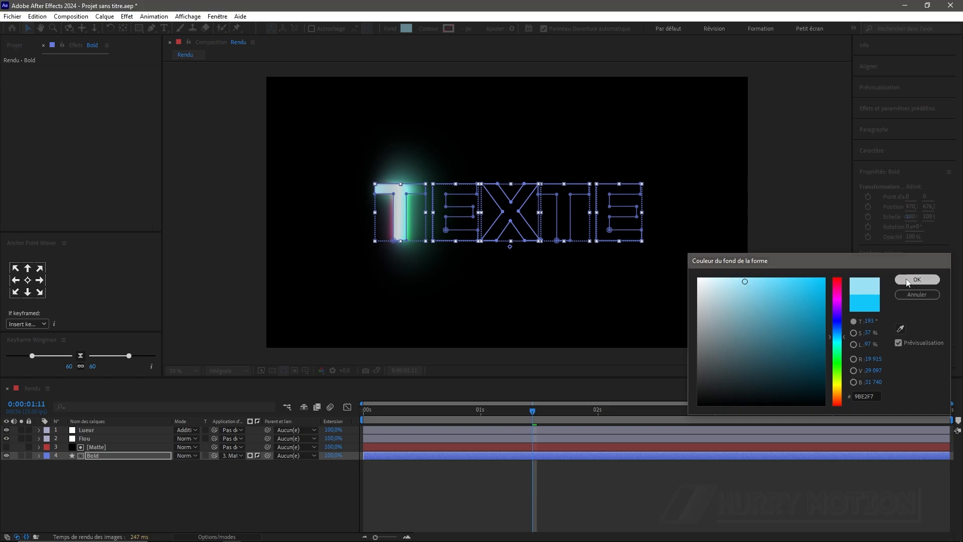
drag(526, 410, 367, 408)
key(space)
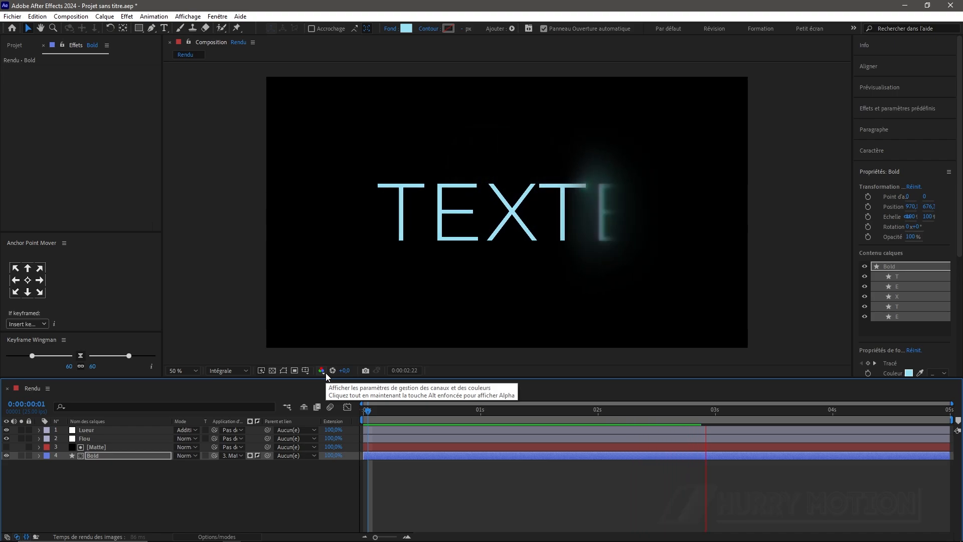
Apply the Store vénitien effect to the Lueur layer below Deep Glow, with the playhead at about 0:00:01:21.
click(114, 429)
drag(490, 411, 579, 411)
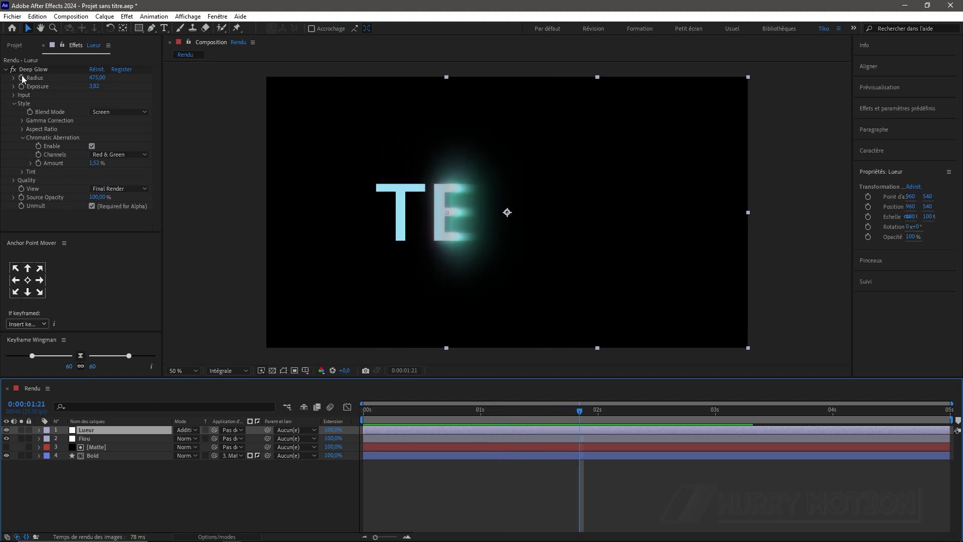
click(6, 70)
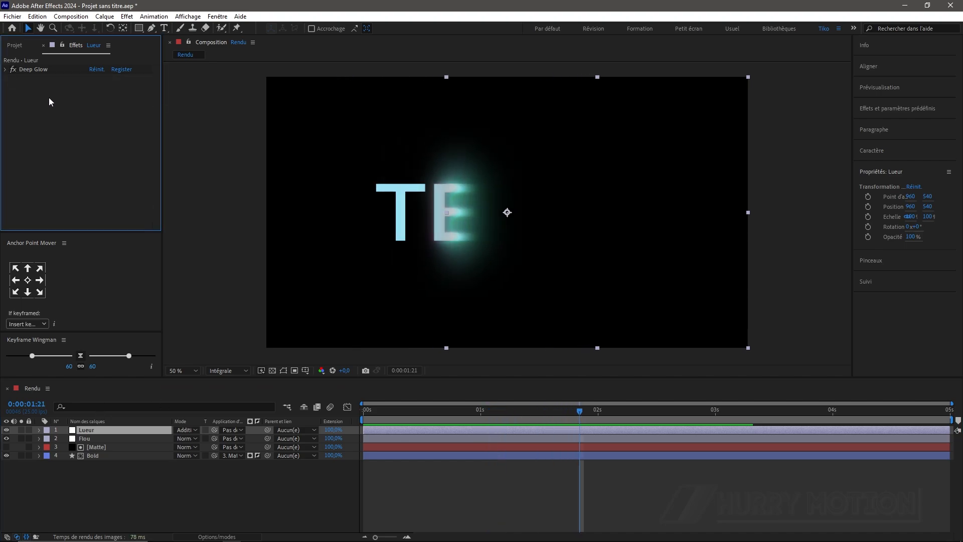
key(ctrl+space)
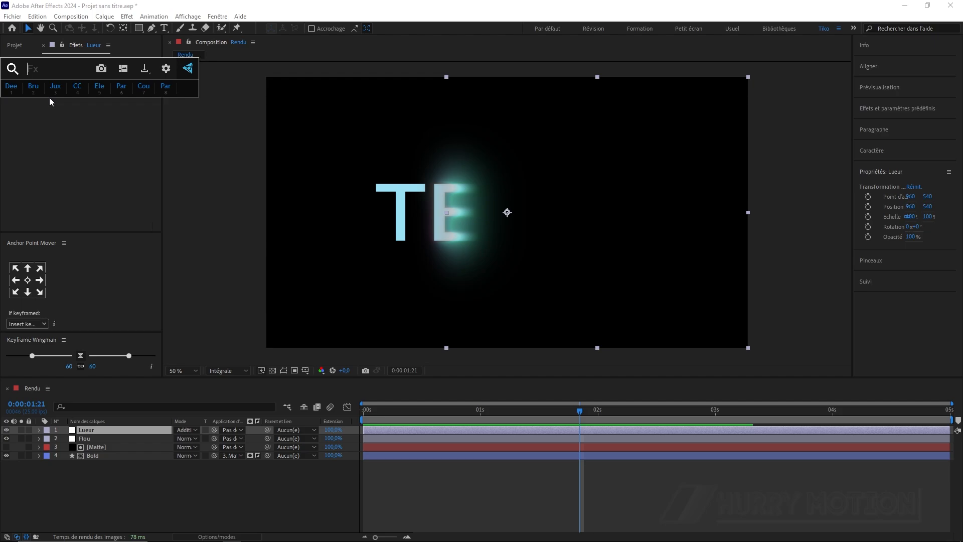
text(stor)
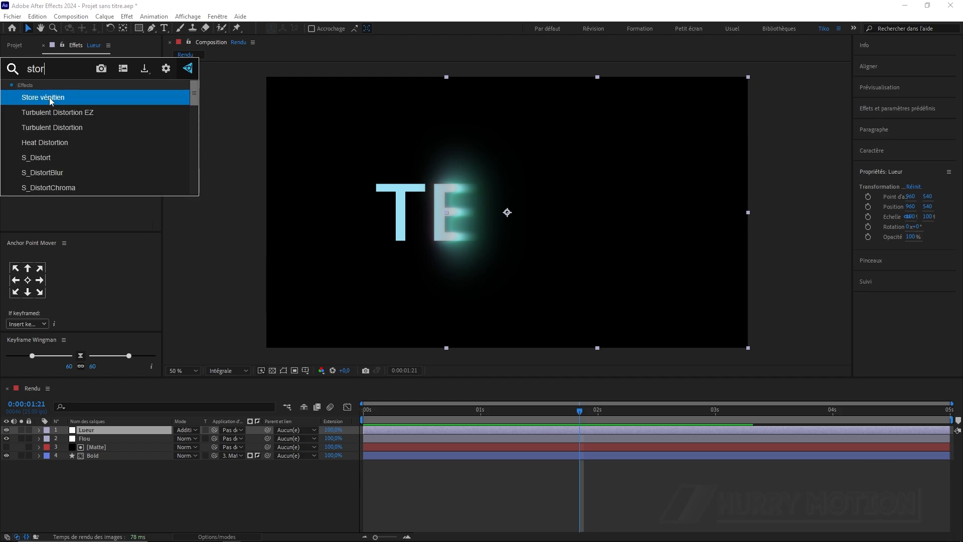
click(83, 101)
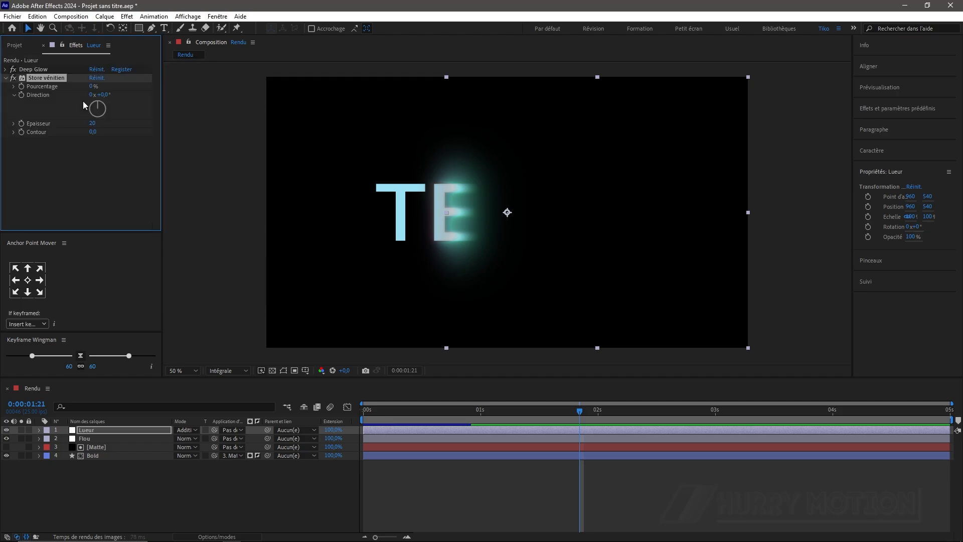
Set Store vénitien to Pourcentage 80 %, Epaisseur 10 and Direction 90°, and inspect the striped glow up close.
click(92, 86)
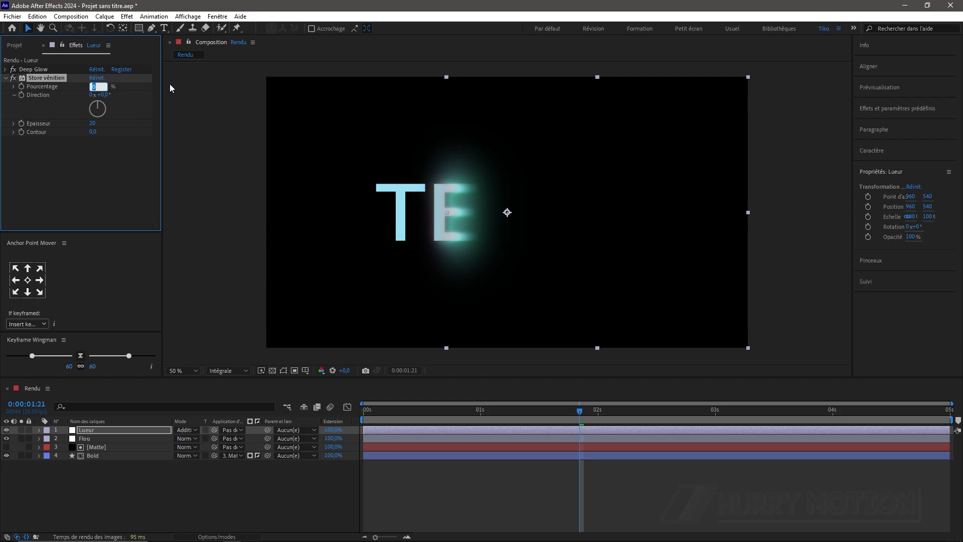
text(80)
click(93, 123)
text(10)
key(Return)
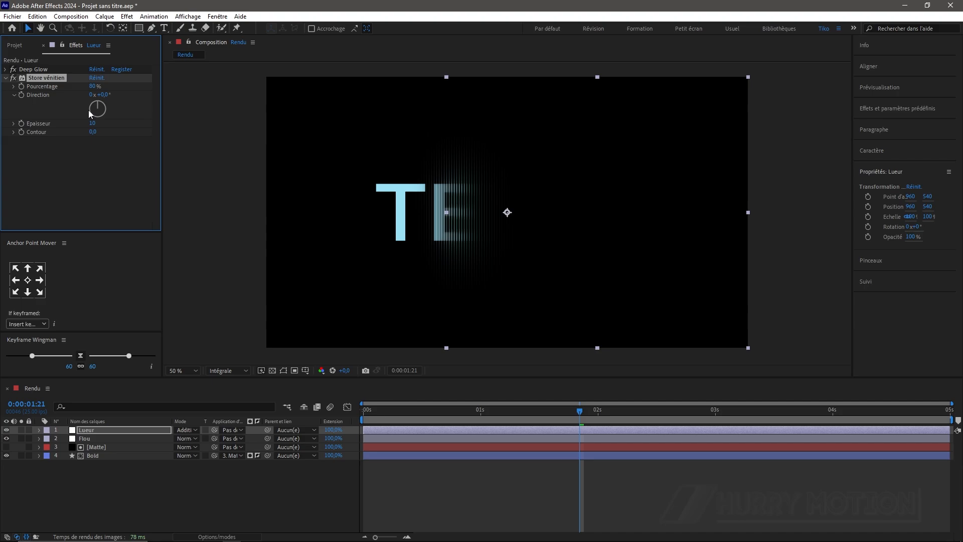
click(103, 94)
text(90)
key(Return)
key(period)
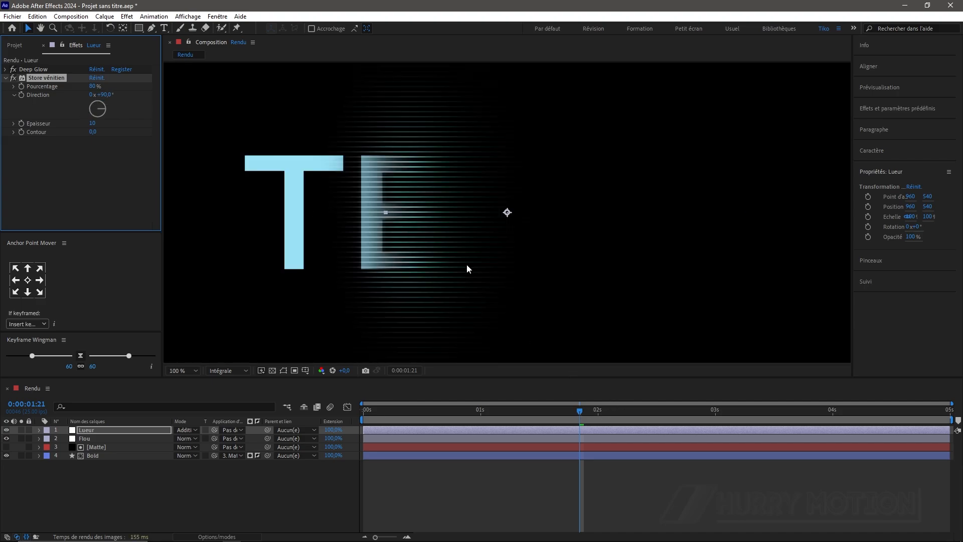
mouse_move(583, 410)
mouse_down()
mouse_move(489, 408)
mouse_move(687, 420)
mouse_move(577, 414)
mouse_up()
key(comma)
Create a new adjustment layer directly above the Lueur layer.
click(120, 428)
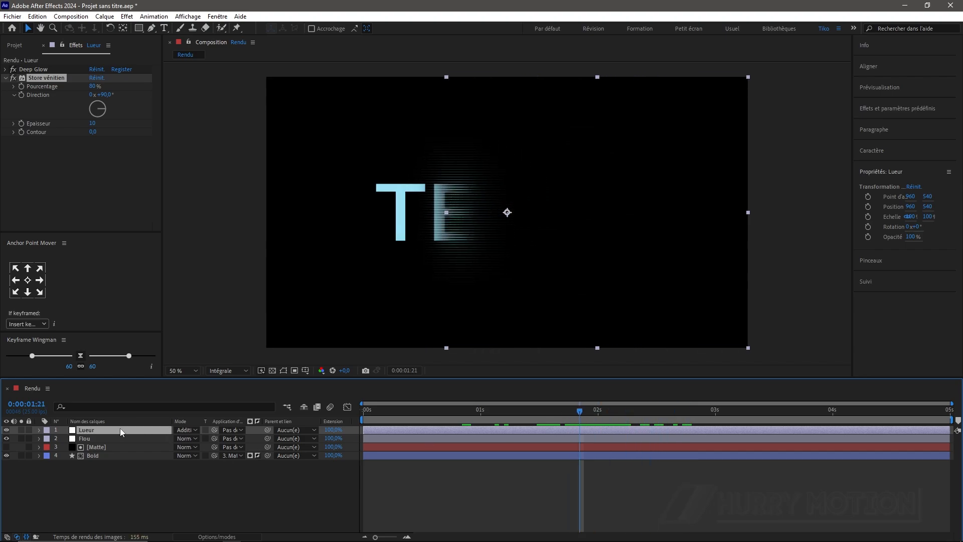
key(ctrl+alt+y)
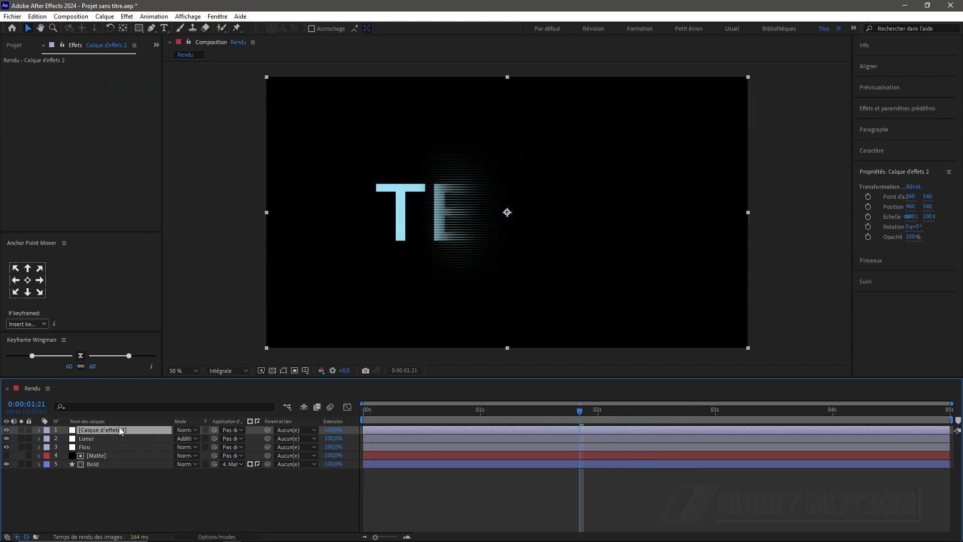
Rename the new adjustment layer Optique and apply the Compensation optique effect to it.
key(Return)
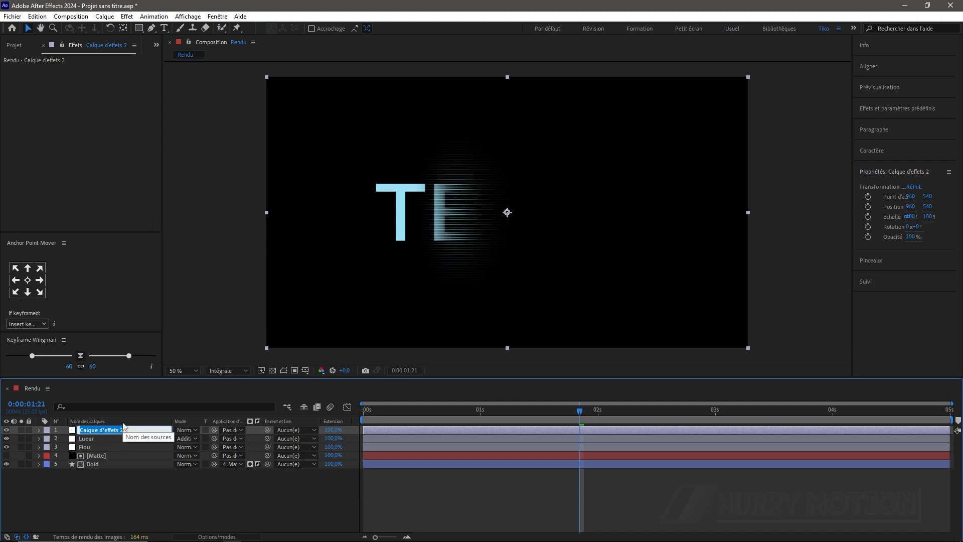
text(Optique)
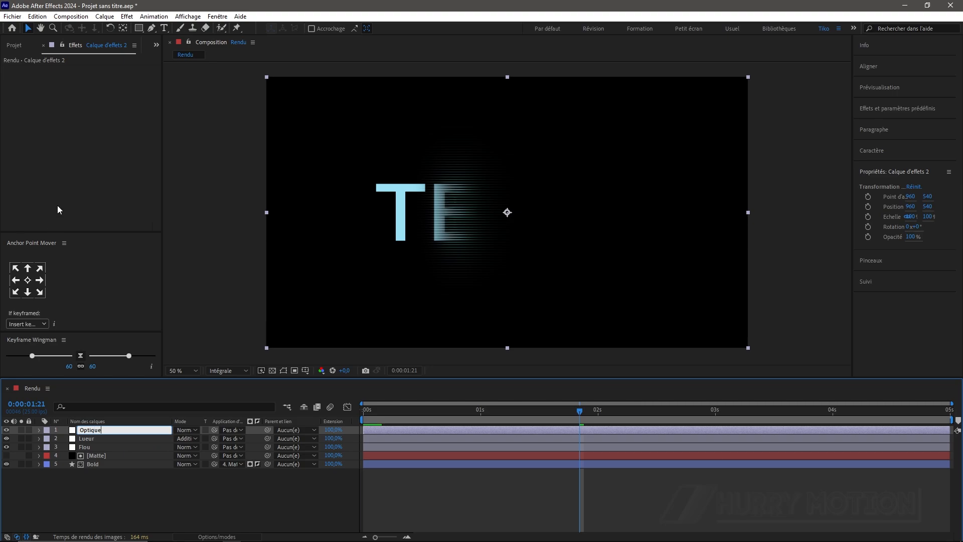
key(Return)
key(ctrl+space)
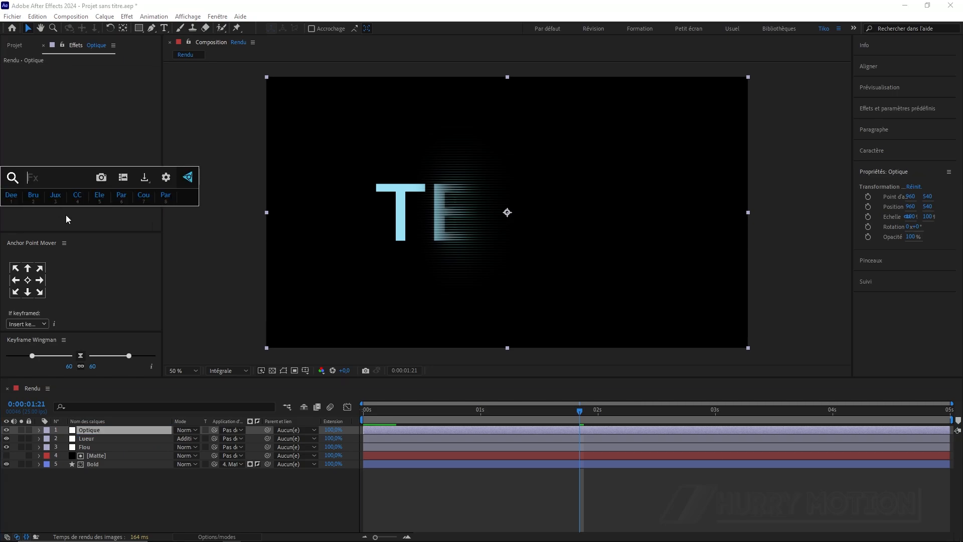
text(com)
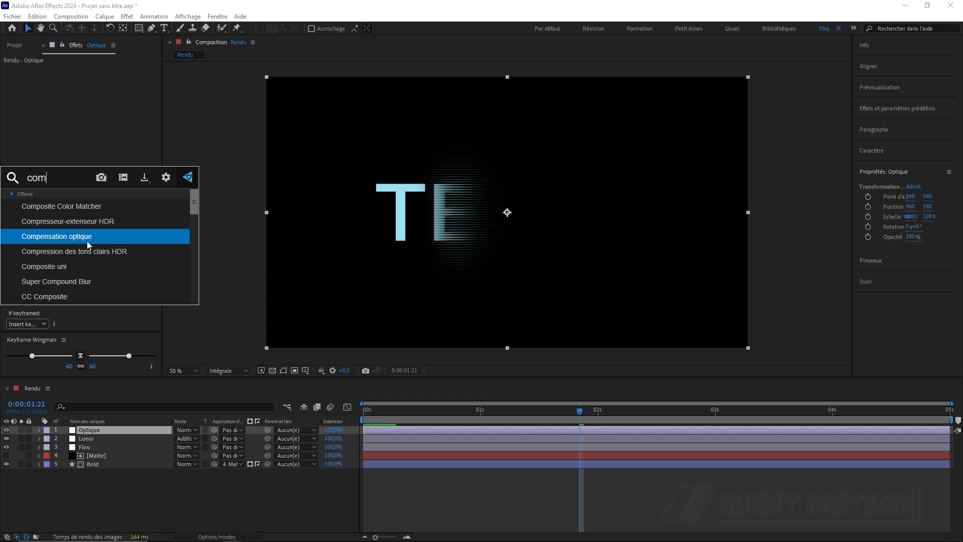
click(87, 241)
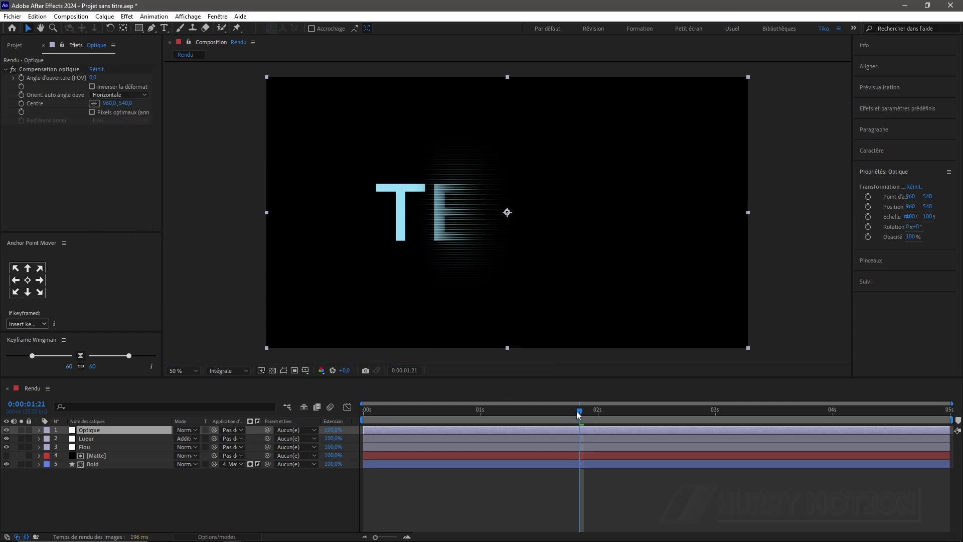
Set the Optique layer's Angle d'ouverture (FOV) to 100, keyframe it at 0:00:00:22 and enable Inverser la déformation.
drag(579, 414, 363, 414)
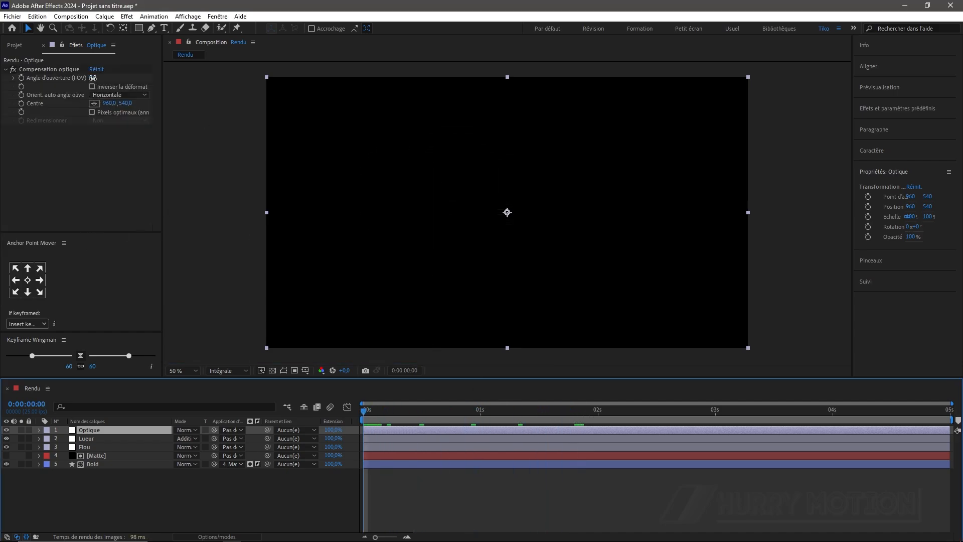
click(92, 78)
text(100)
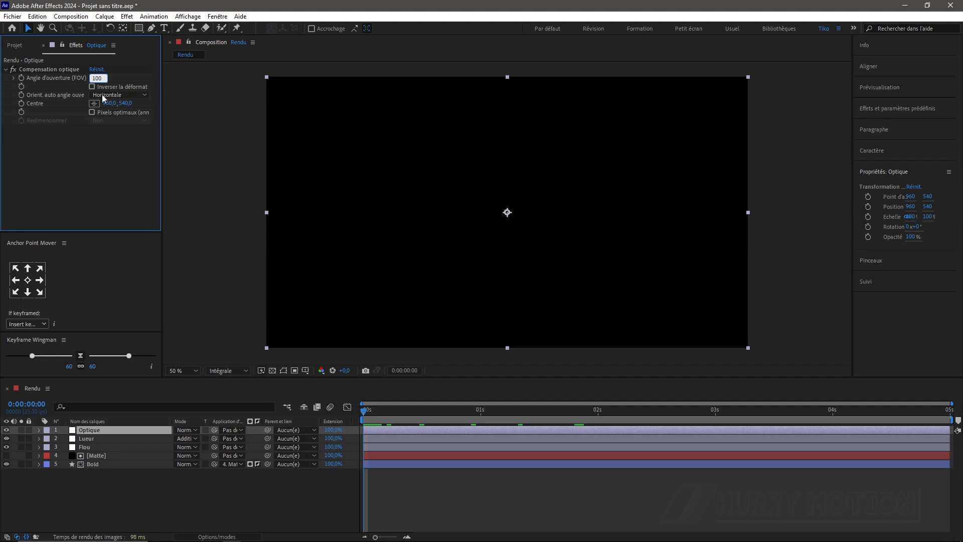
key(Return)
drag(365, 414, 468, 416)
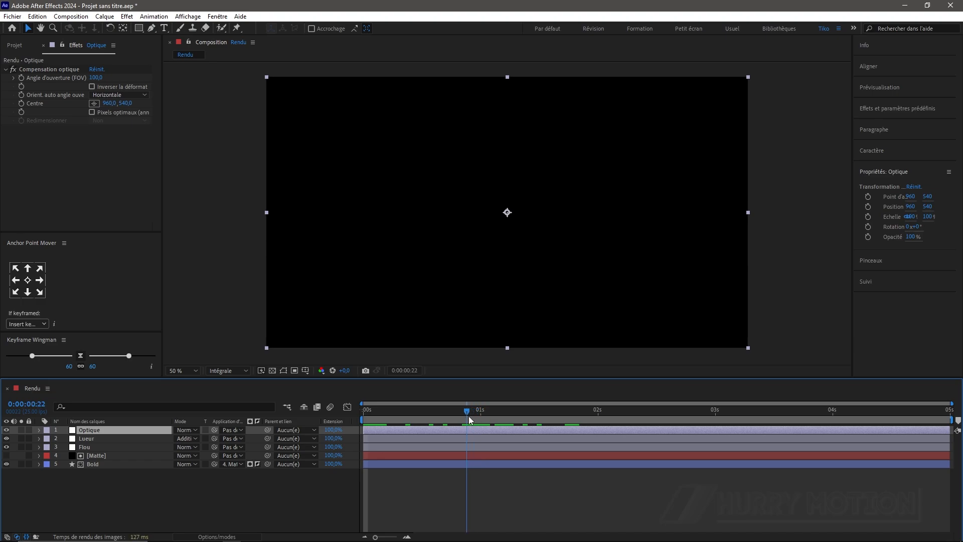
click(26, 78)
click(92, 86)
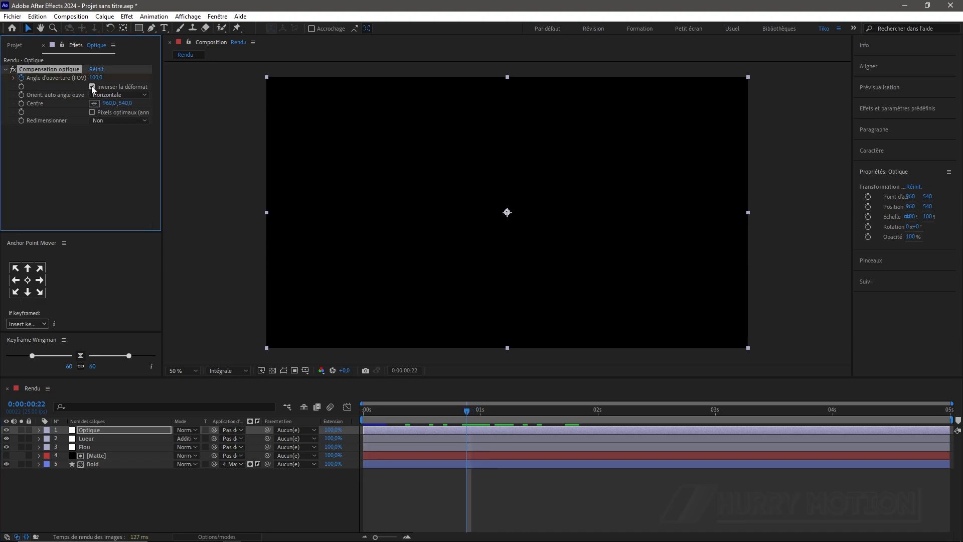
Keyframe the Angle d'ouverture (FOV) at 0 at 0:00:04:00 and apply easy ease to both of its keyframes.
drag(476, 413, 834, 418)
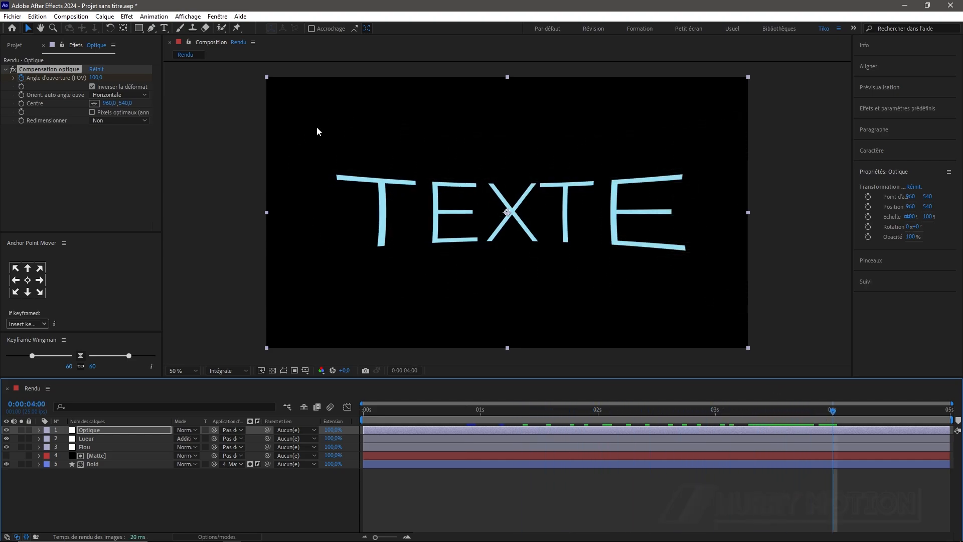
click(96, 78)
text(0)
key(Return)
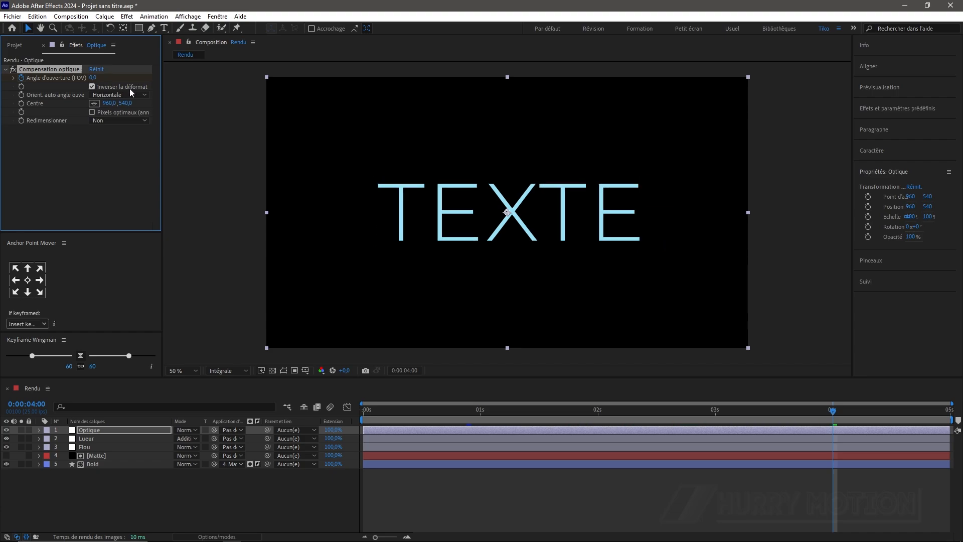
key(u)
drag(849, 442, 406, 467)
key(F9)
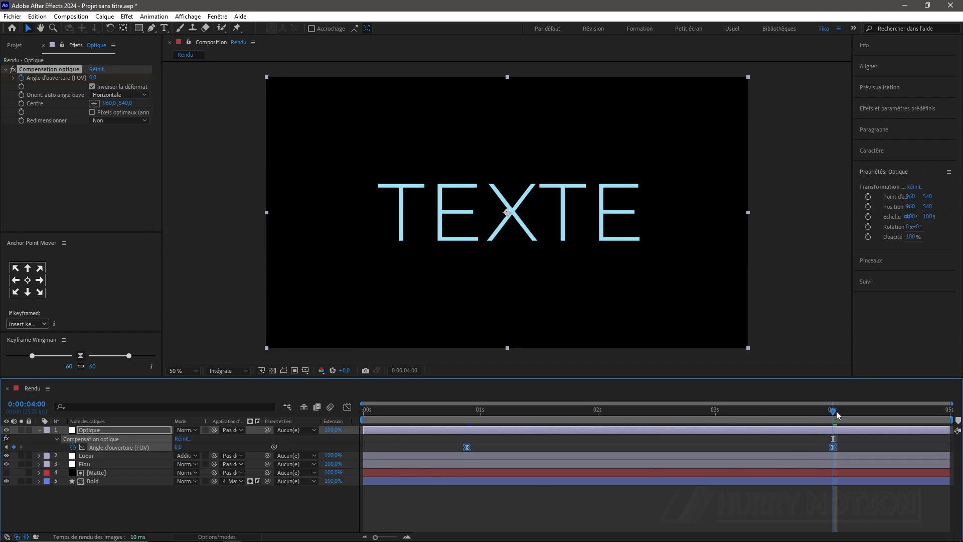
Play the animation from the start and scrub on to 0:00:03:13 to check the optical distortion.
drag(835, 411, 366, 421)
key(space)
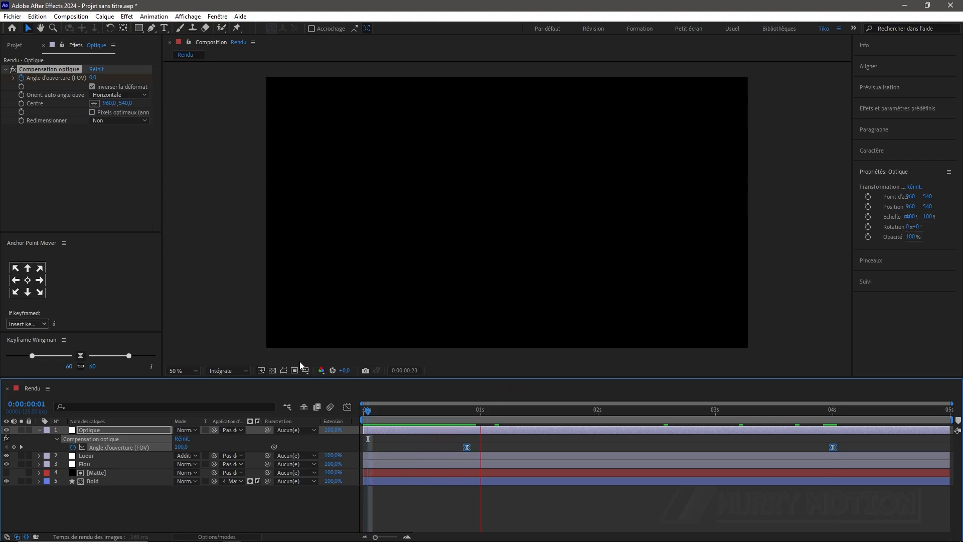
drag(477, 412, 778, 432)
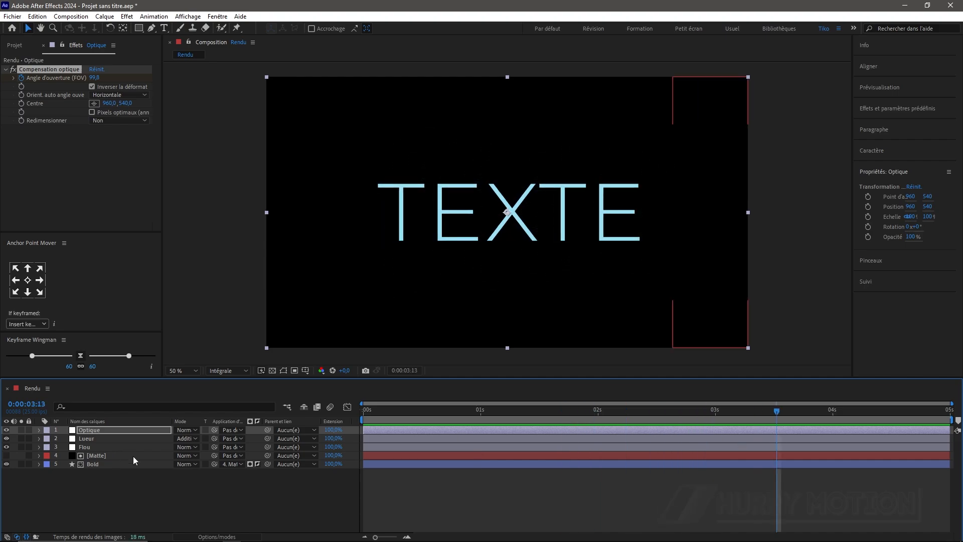
Precompose all five layers into a new composition named Texte anim_01, transferring all attributes.
drag(86, 483, 91, 430)
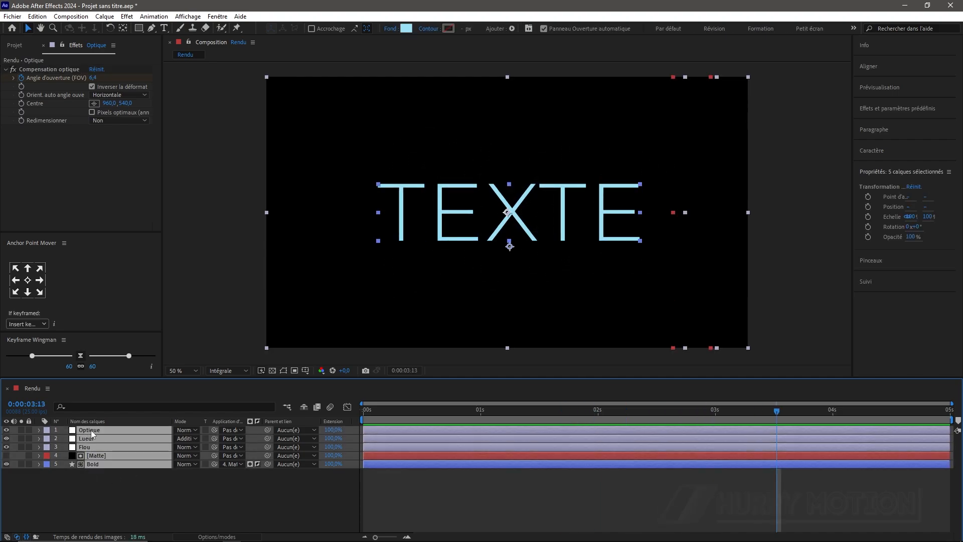
right_click(92, 429)
click(157, 364)
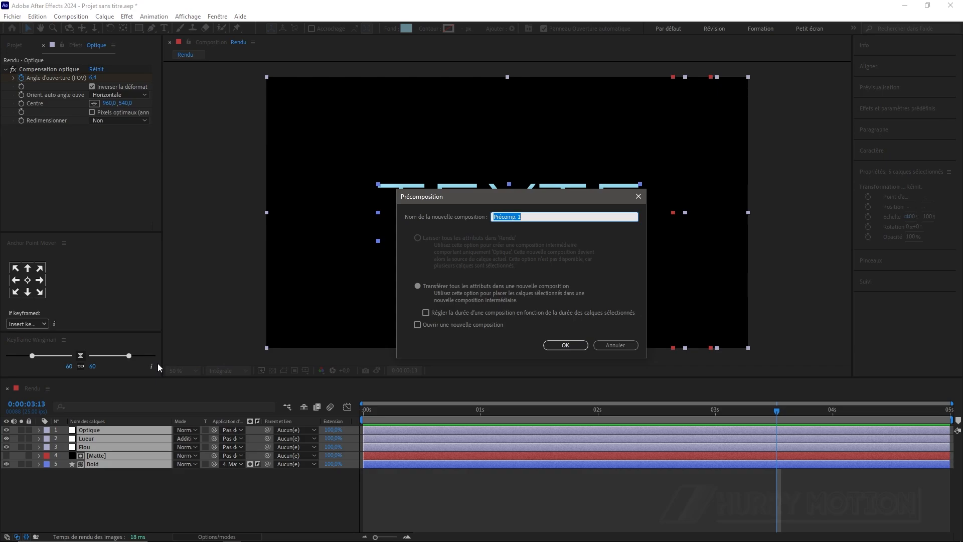
text(Texte anim_01)
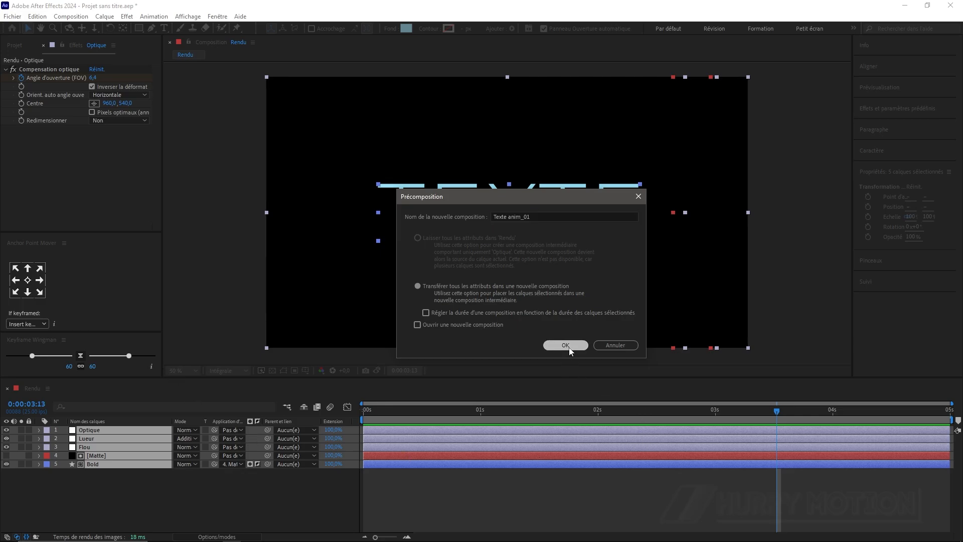
click(565, 344)
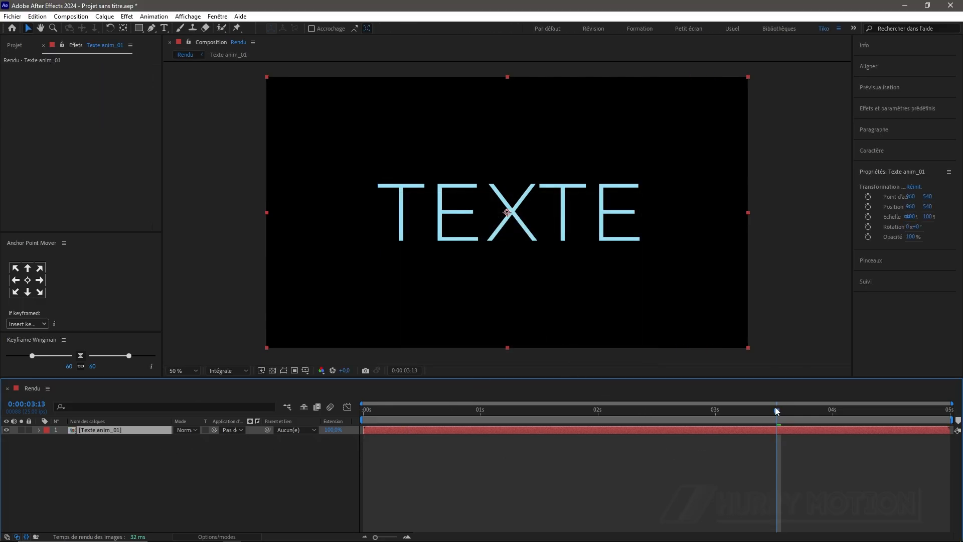
Create an adjustment layer above Texte anim_01 and apply Flou encadré accéléré to it, with the playhead at 0:00:01:17.
drag(775, 408, 561, 415)
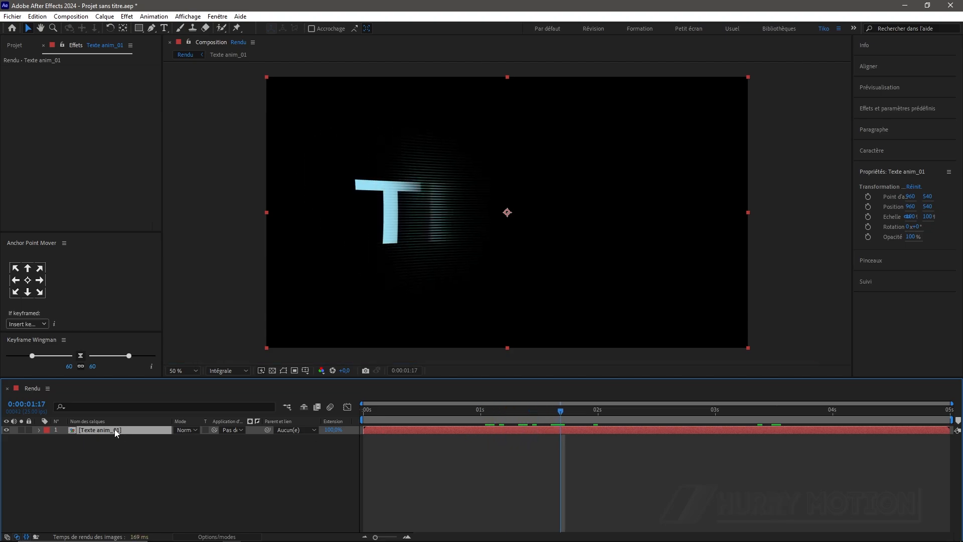
key(ctrl+alt+y)
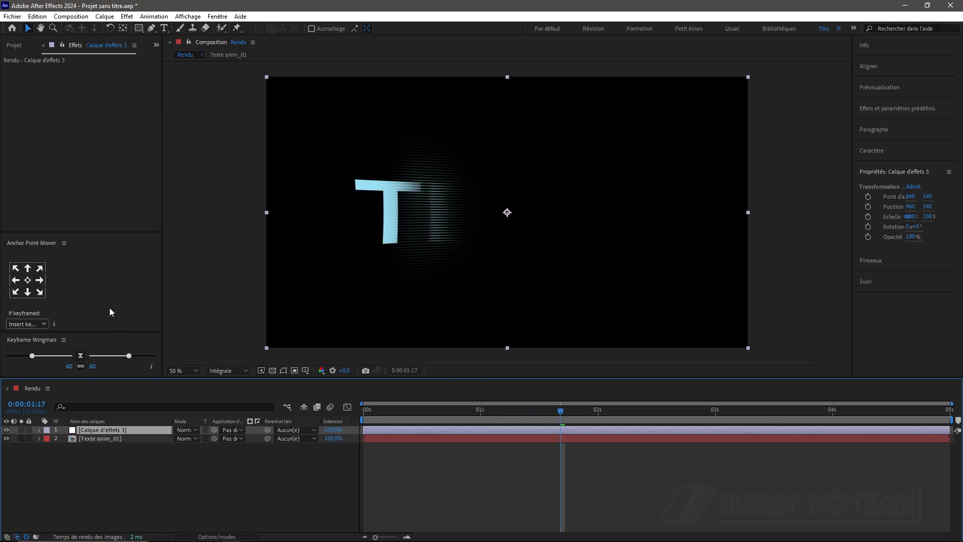
click(105, 141)
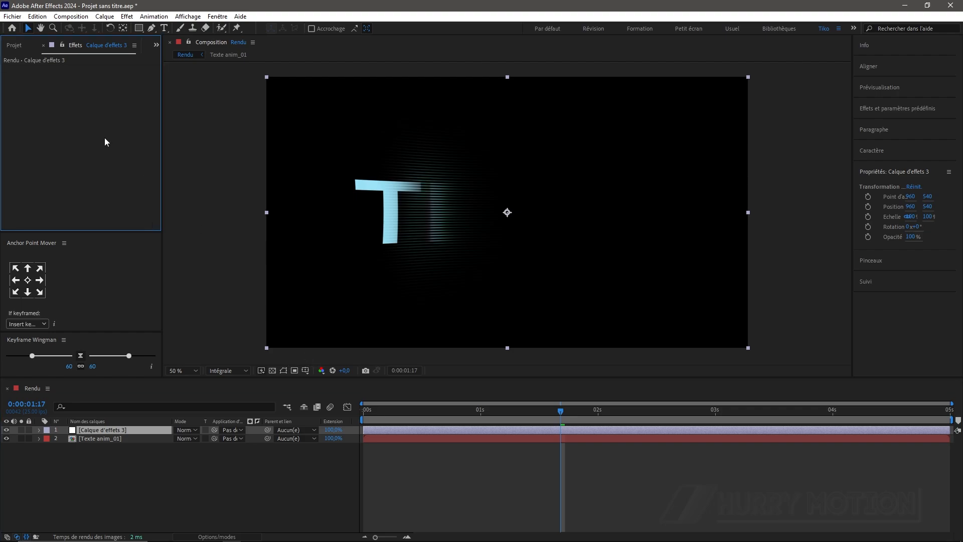
key(ctrl+space)
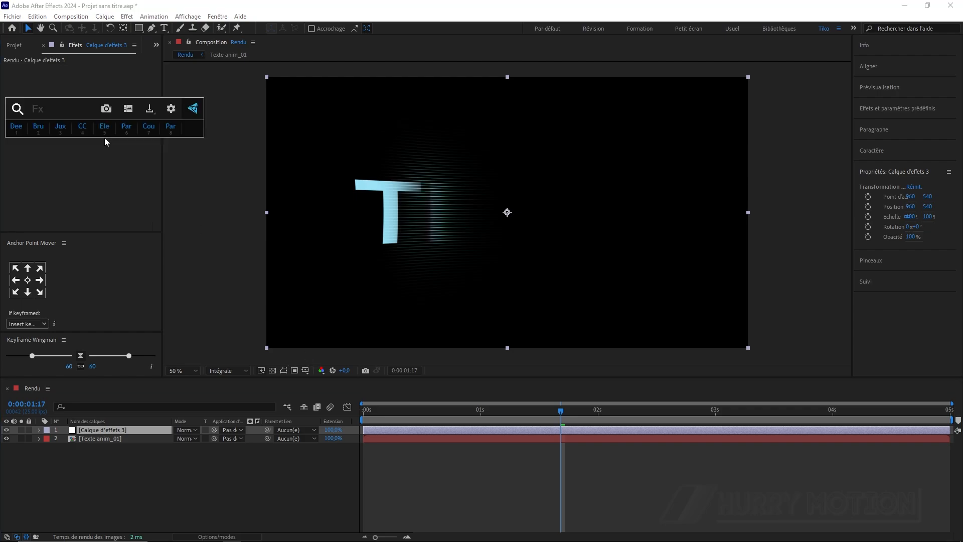
text(flo)
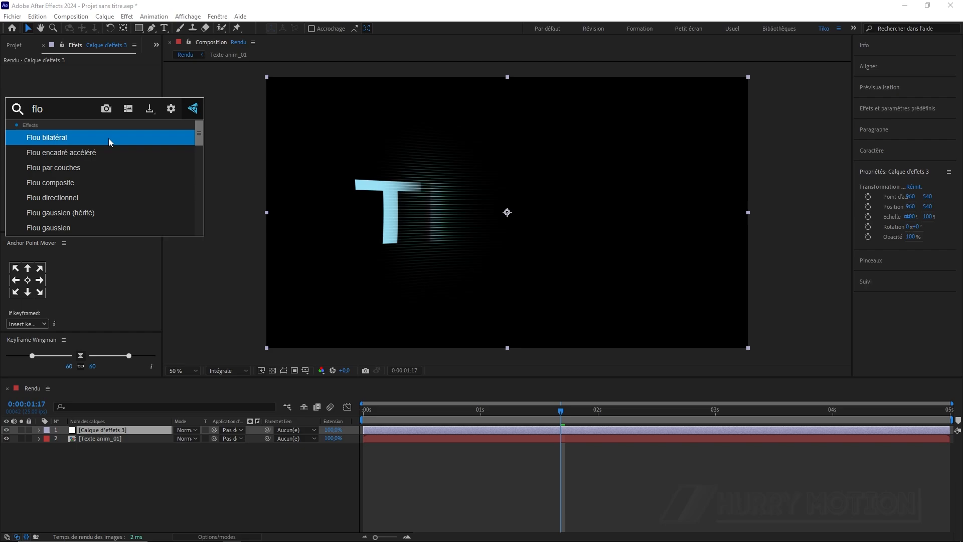
text(u)
click(113, 150)
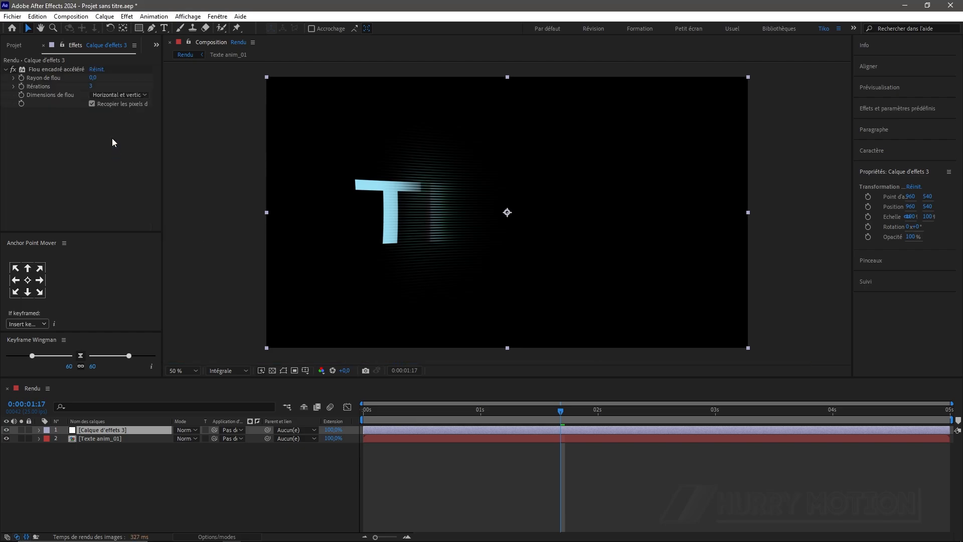
Set Flou encadré accéléré to Horizontal dimensions, a blur radius of about 138 and 1 iteration.
click(111, 94)
click(122, 114)
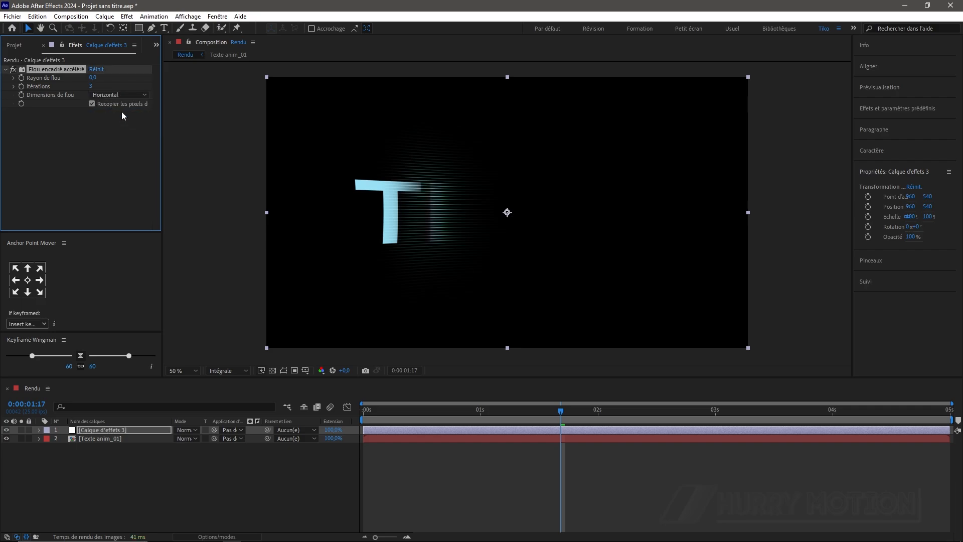
drag(94, 79, 173, 87)
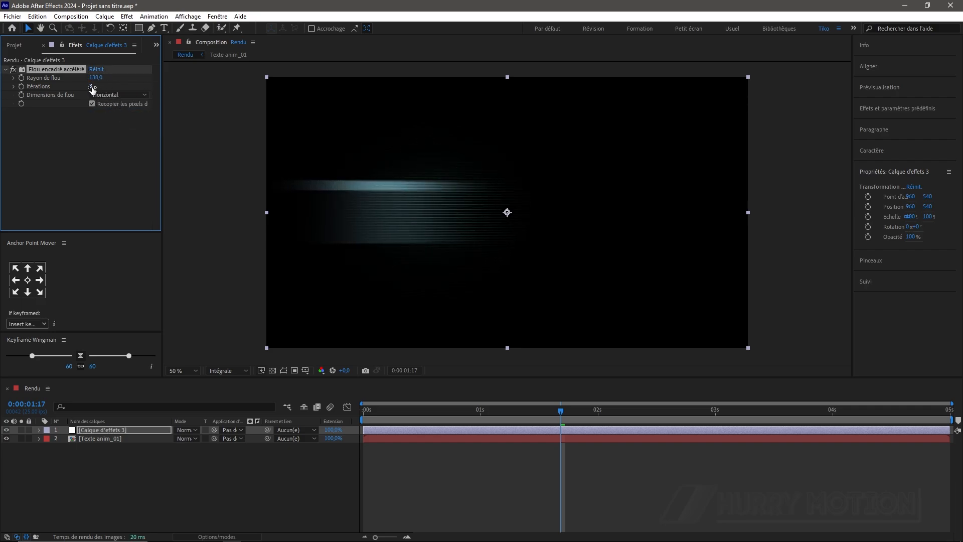
drag(91, 86, 43, 88)
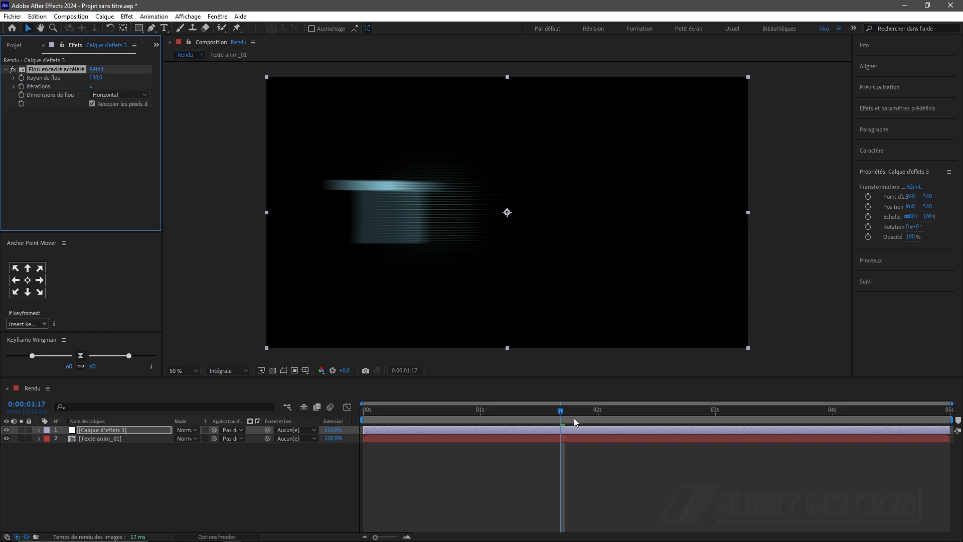
Set the Rayon de flou to 150 and keyframe it at 0:00:01:00.
click(388, 401)
drag(388, 398, 480, 401)
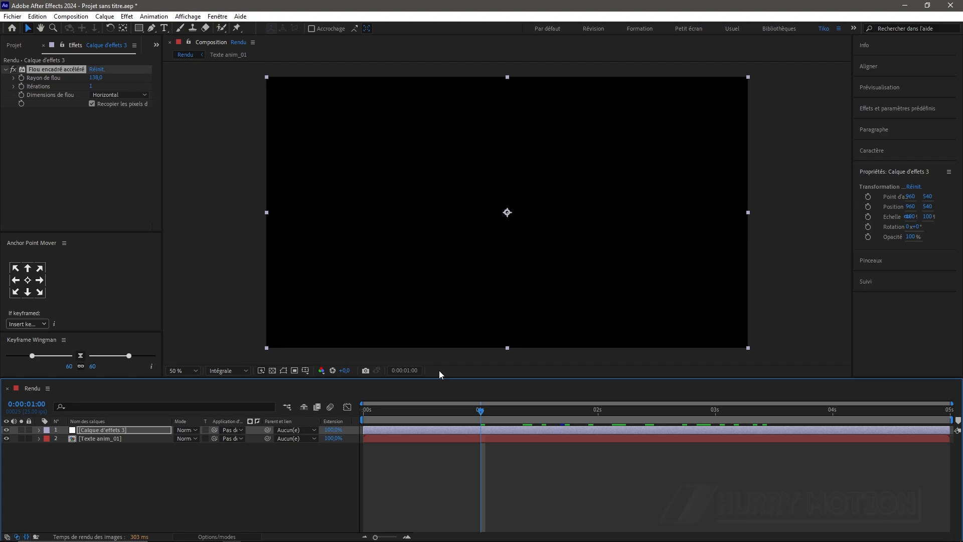
click(96, 78)
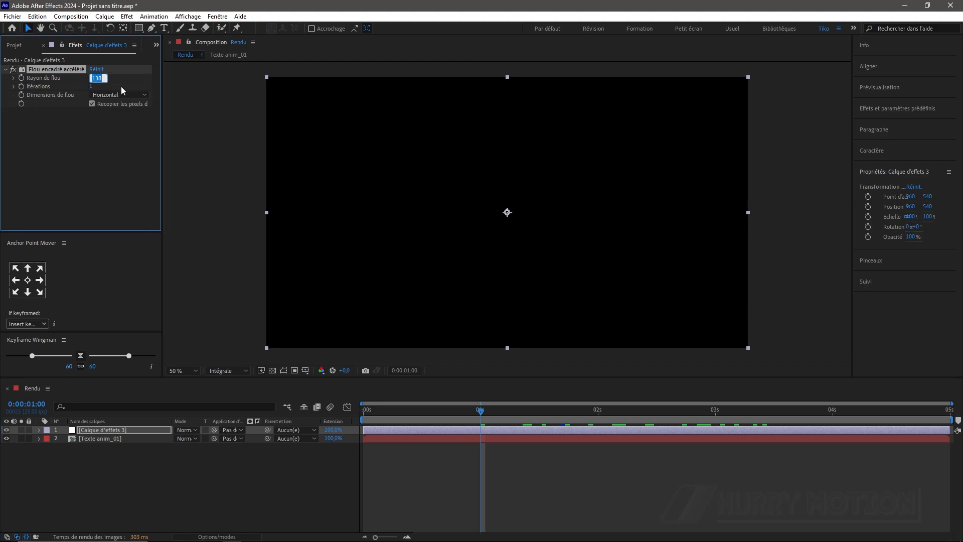
text(150)
key(Return)
Keyframe the Rayon de flou at 0 at 0:00:04:00, apply easy ease to both keyframes, and check the blur at 0:00:01:05.
drag(481, 413, 830, 430)
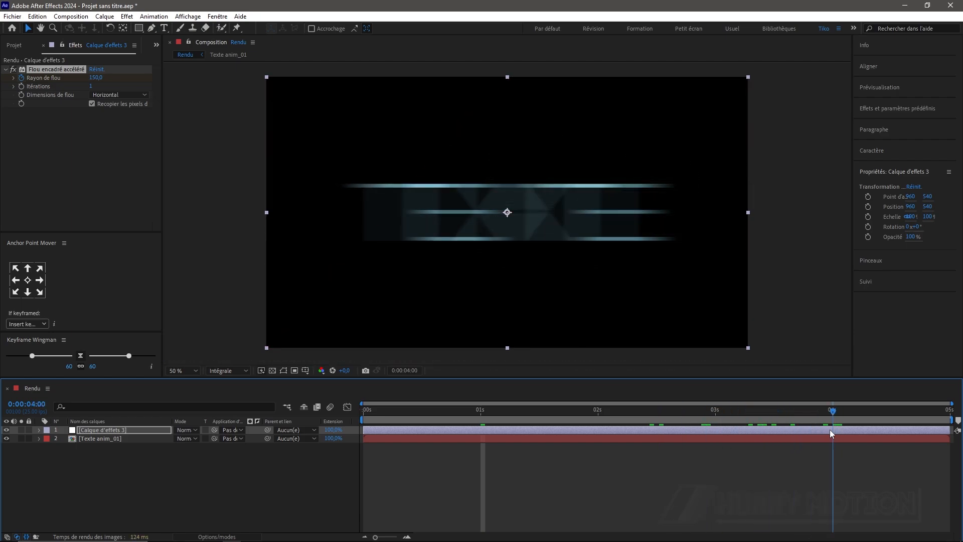
click(98, 79)
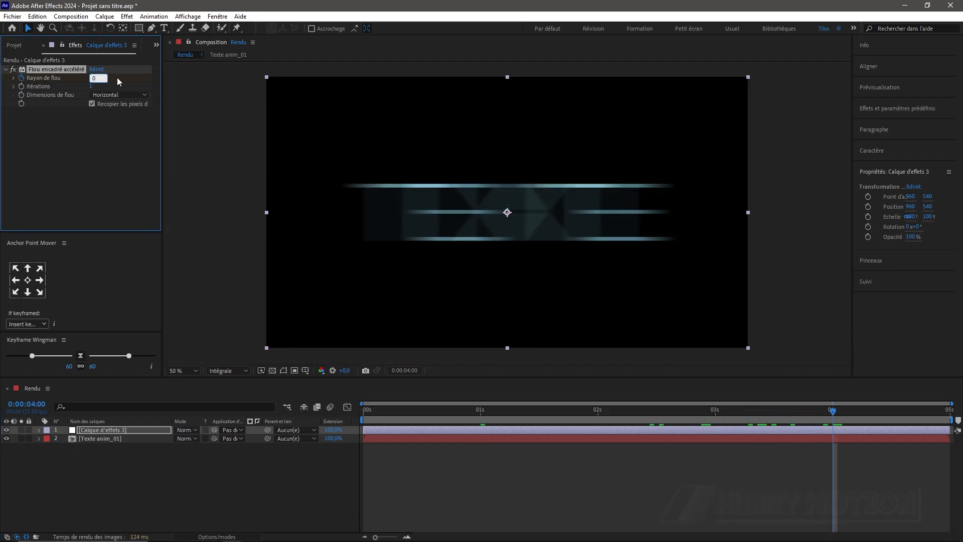
text(0)
key(Return)
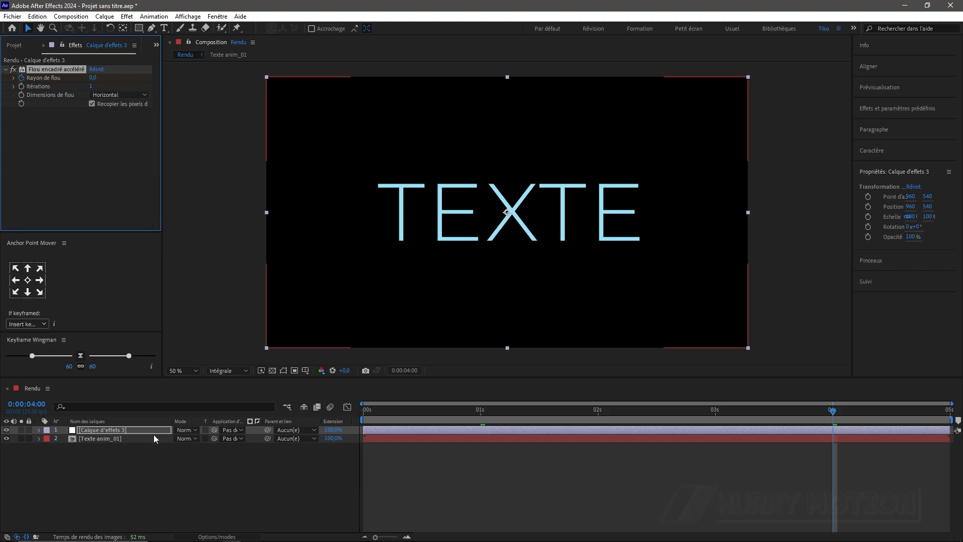
key(u)
drag(865, 444, 440, 465)
key(F9)
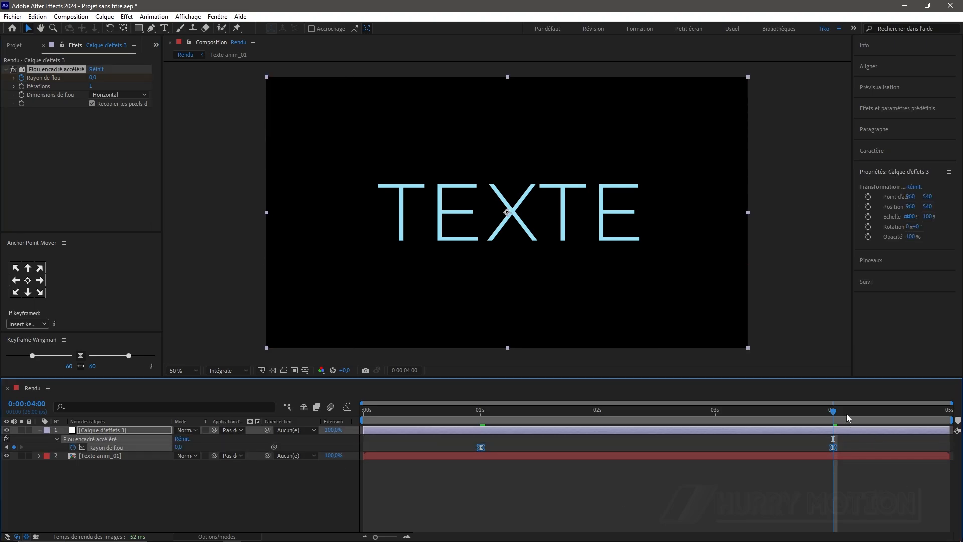
drag(836, 415, 504, 424)
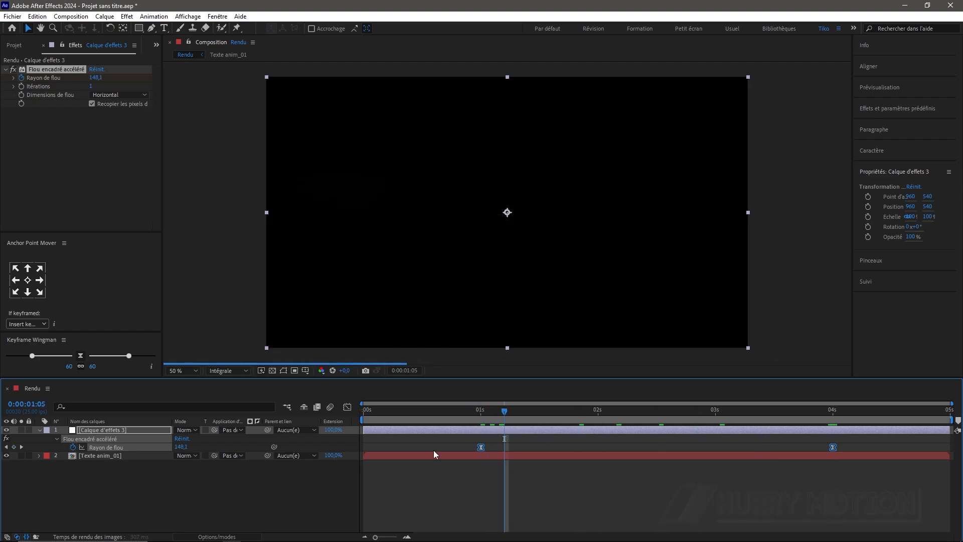
click(38, 430)
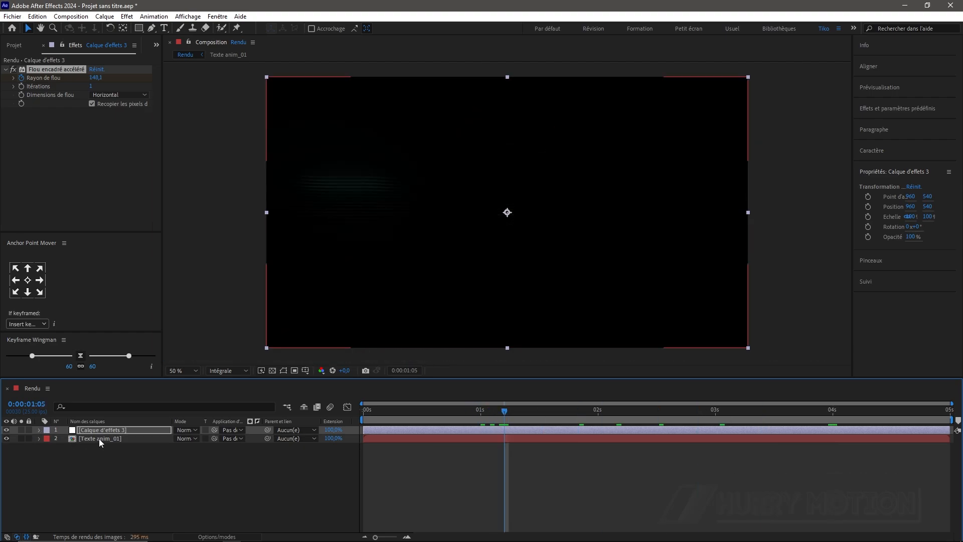
Duplicate Texte anim_01, place the copy above Calque d'effets 3, set it to additive blending and preview the result.
click(98, 438)
key(ctrl+d)
drag(103, 441, 102, 426)
drag(504, 411, 565, 412)
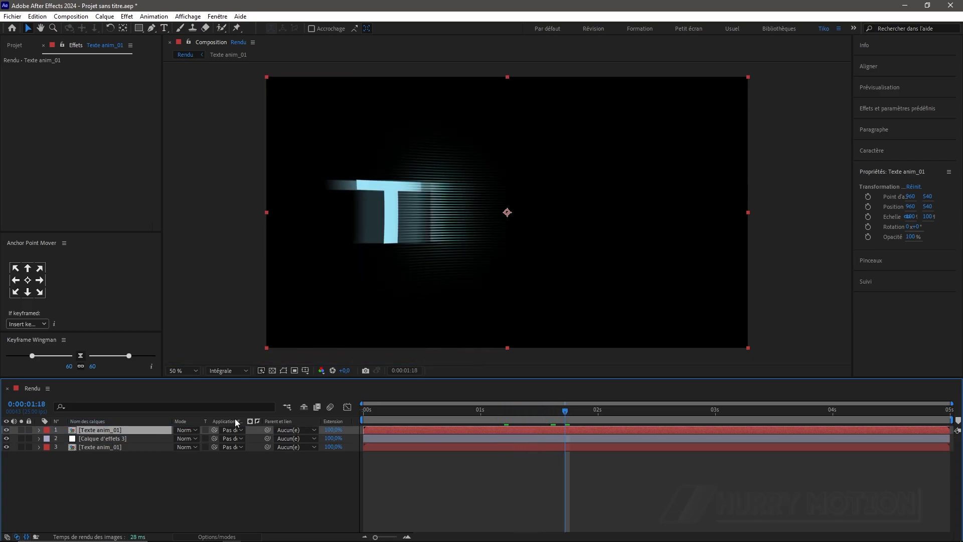
click(186, 430)
click(258, 208)
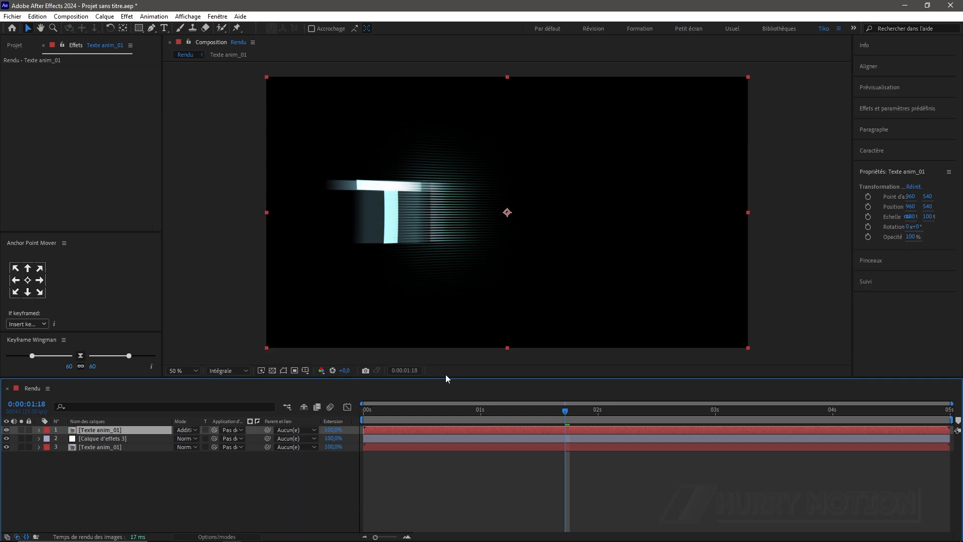
drag(569, 411, 568, 444)
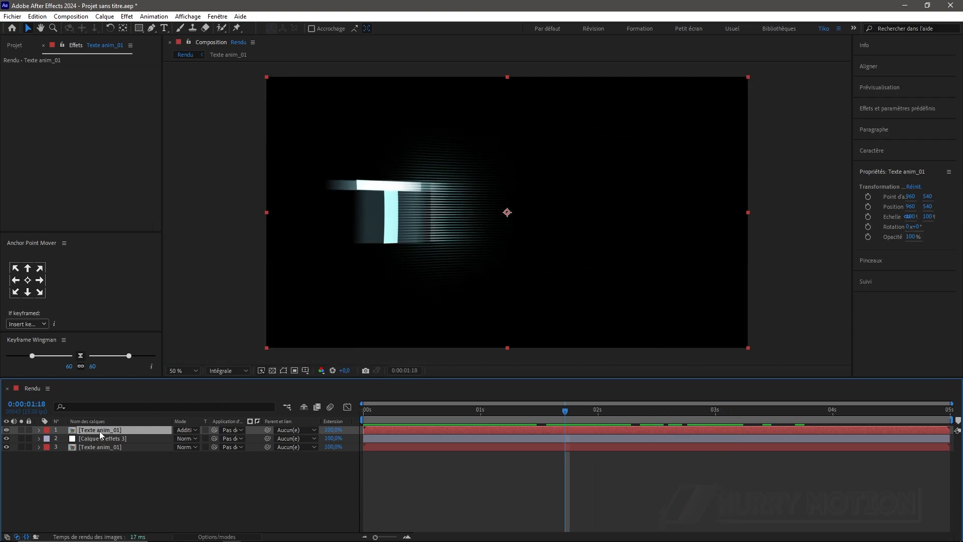
Duplicate the additive Texte anim_01 layer and apply the edge detection effect (Détection des contours) to the copy with Inverser enabled.
key(ctrl+d)
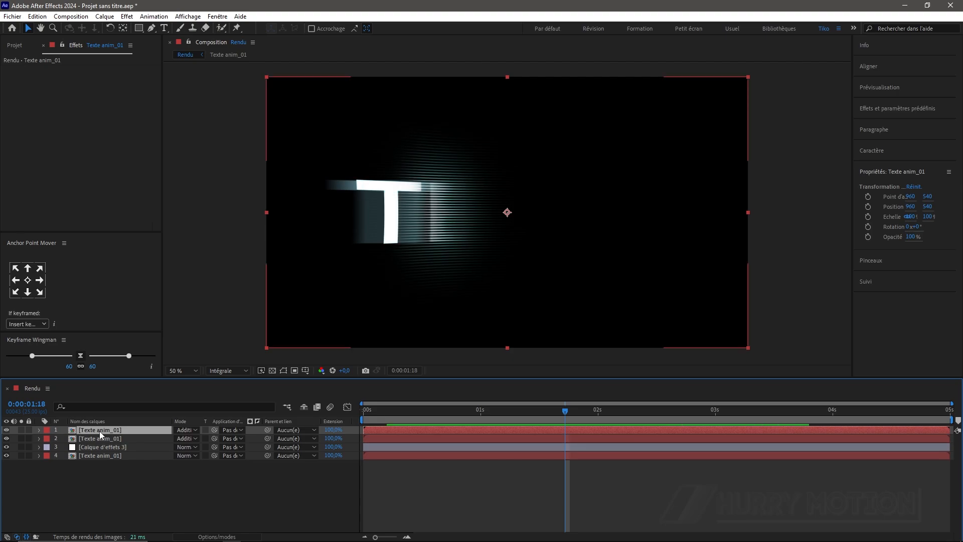
key(ctrl+space)
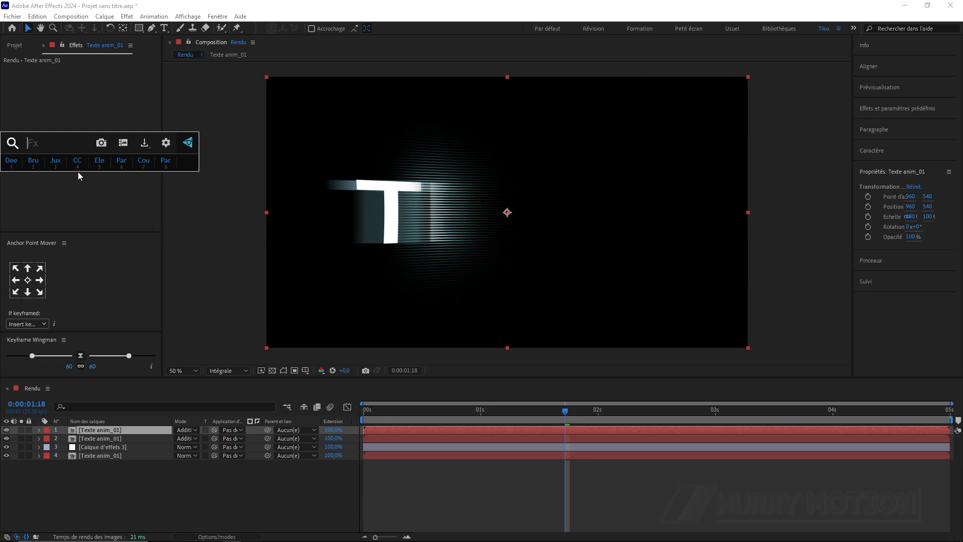
text(det)
key(Return)
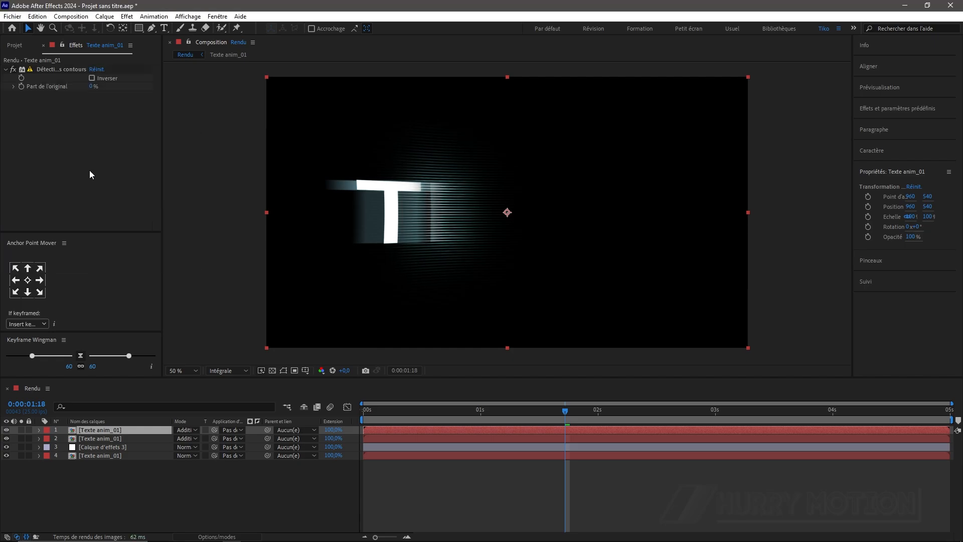
click(92, 78)
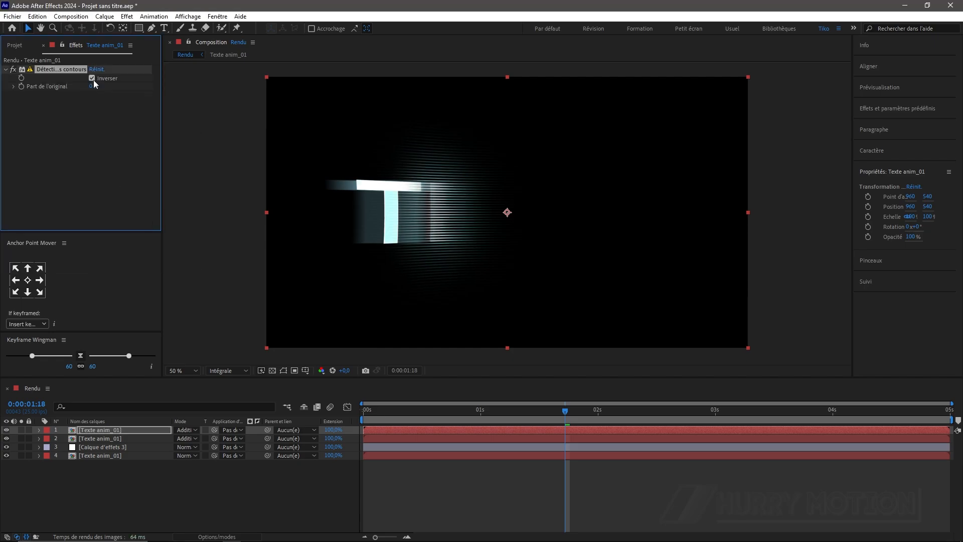
drag(565, 413, 645, 419)
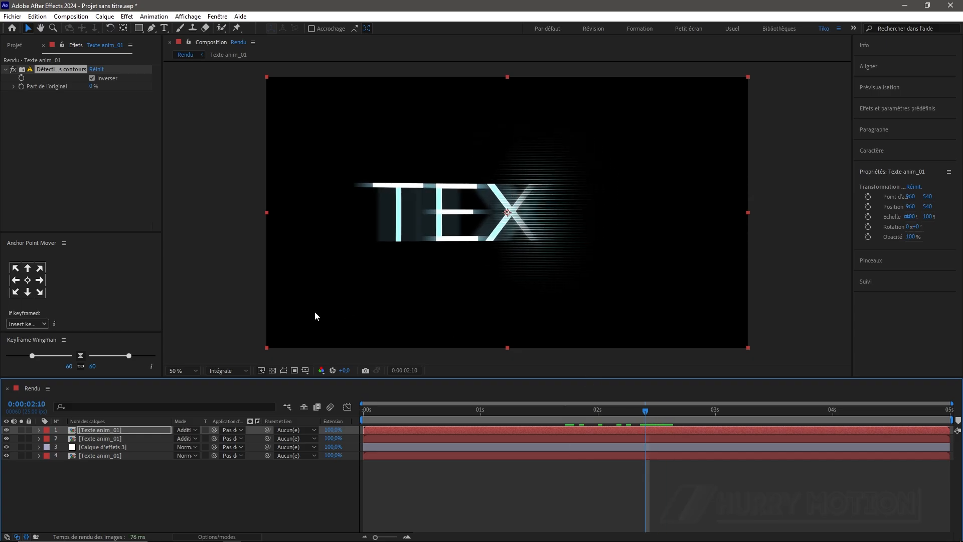
Set the edge-detected Texte anim_01 copy to Normal blending and move it directly below Calque d'effets 3.
click(190, 429)
click(234, 101)
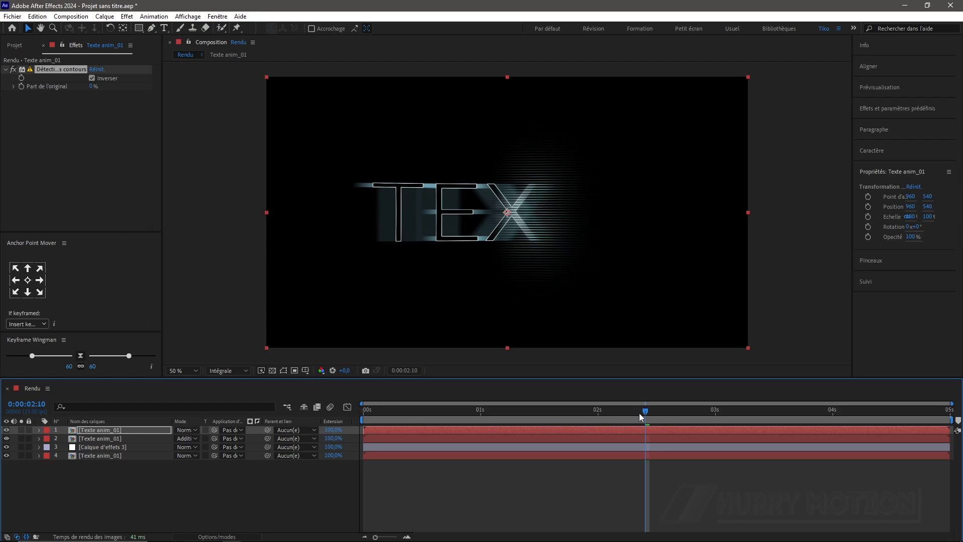
drag(97, 429, 107, 450)
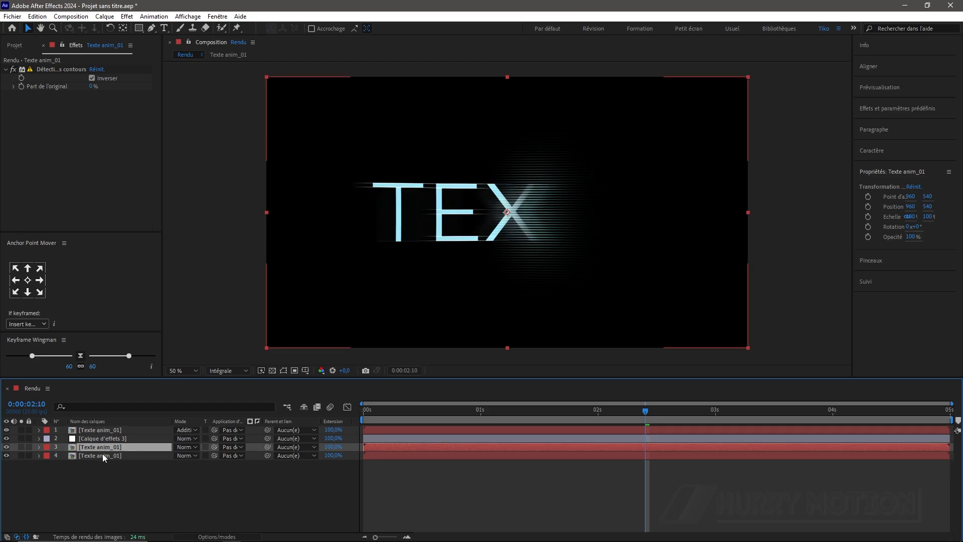
drag(636, 412, 706, 419)
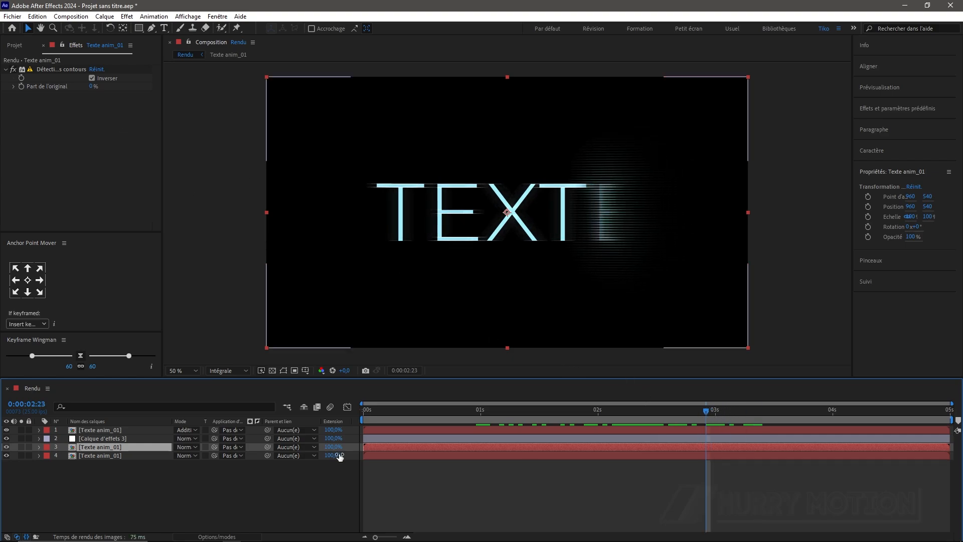
Change the Rayon de flou keyframe at 0:00:01:00 on Calque d'effets 3 to 250 and preview the blur up to 0:00:02:13.
click(109, 439)
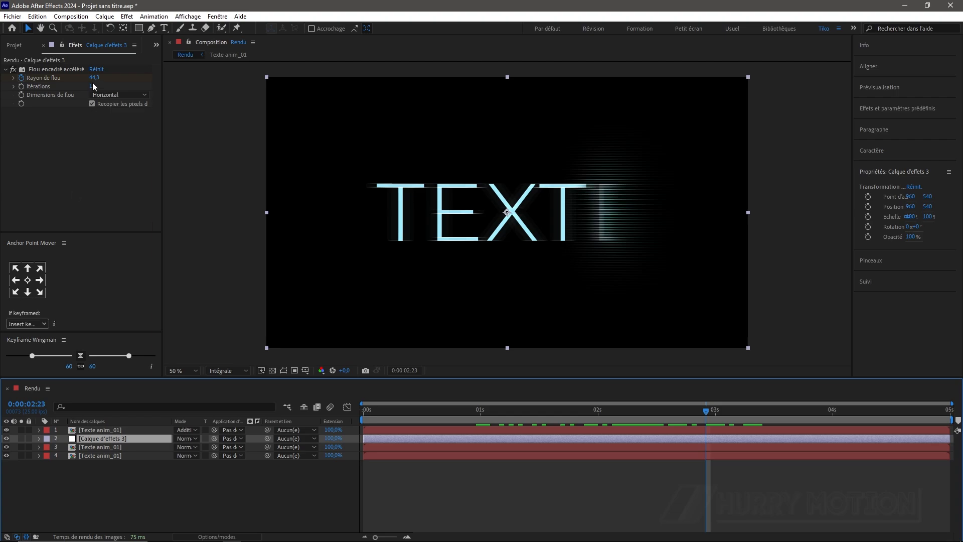
key(u)
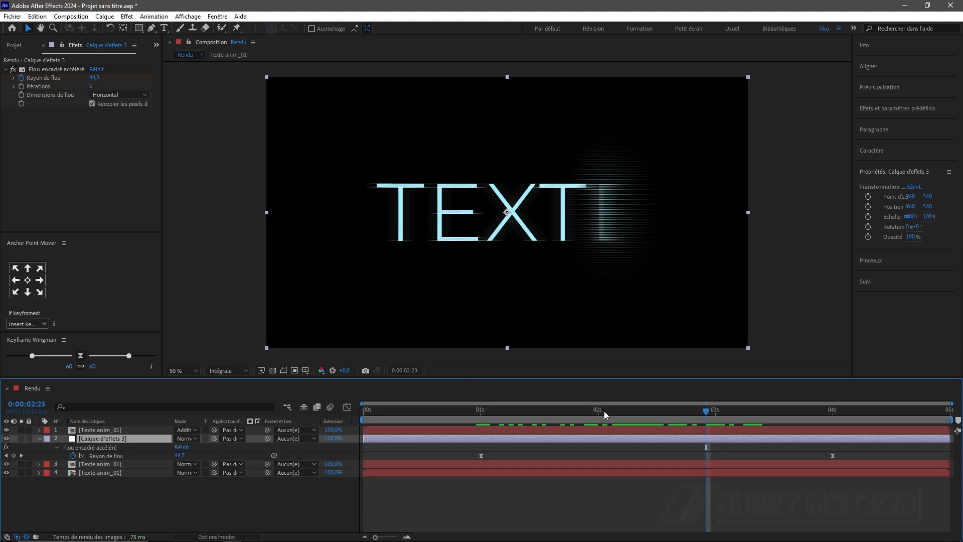
key(j)
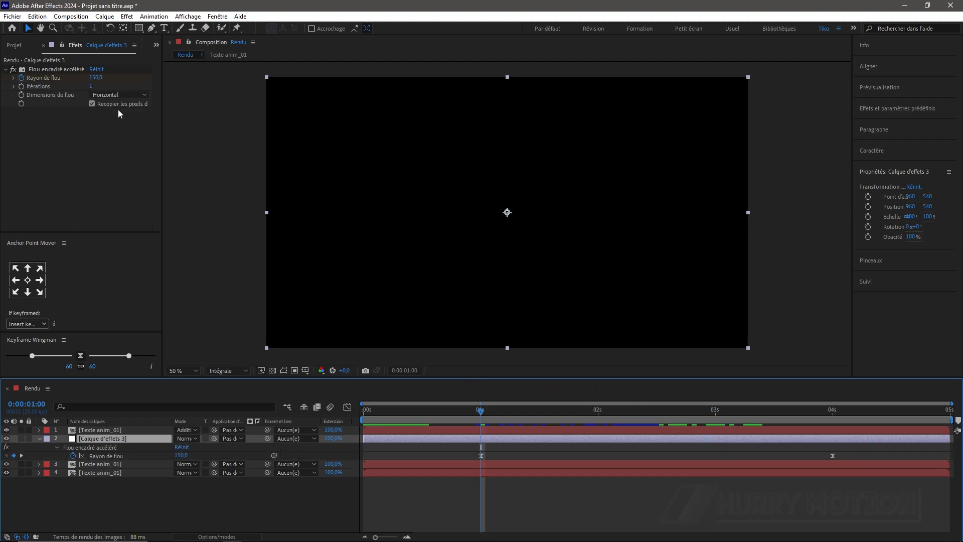
click(97, 78)
text(250)
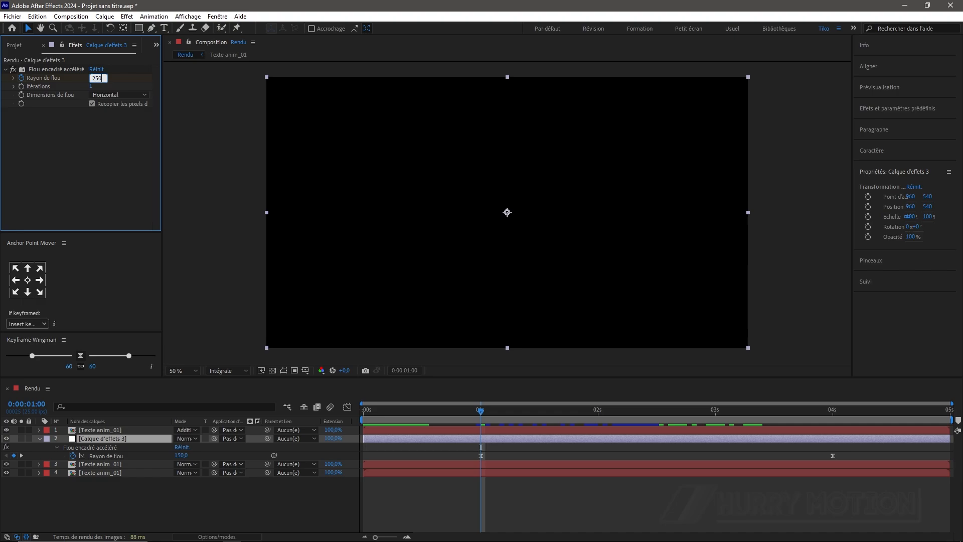
click(99, 135)
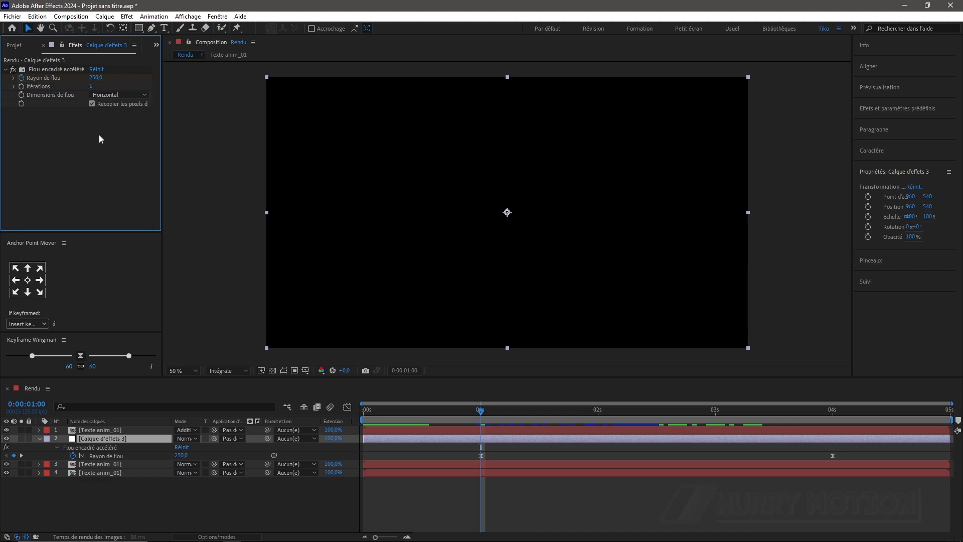
click(490, 415)
drag(492, 413, 660, 451)
click(70, 186)
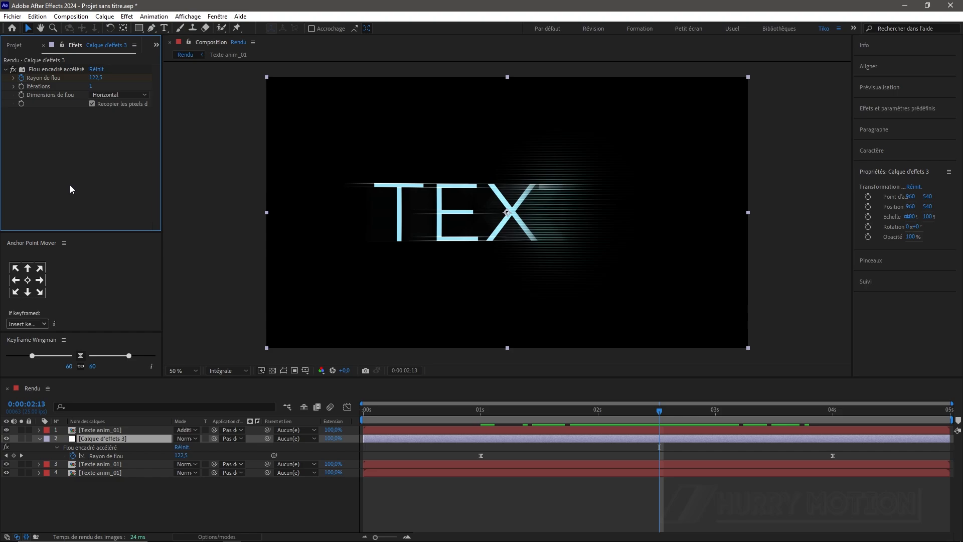
key(ctrl+space)
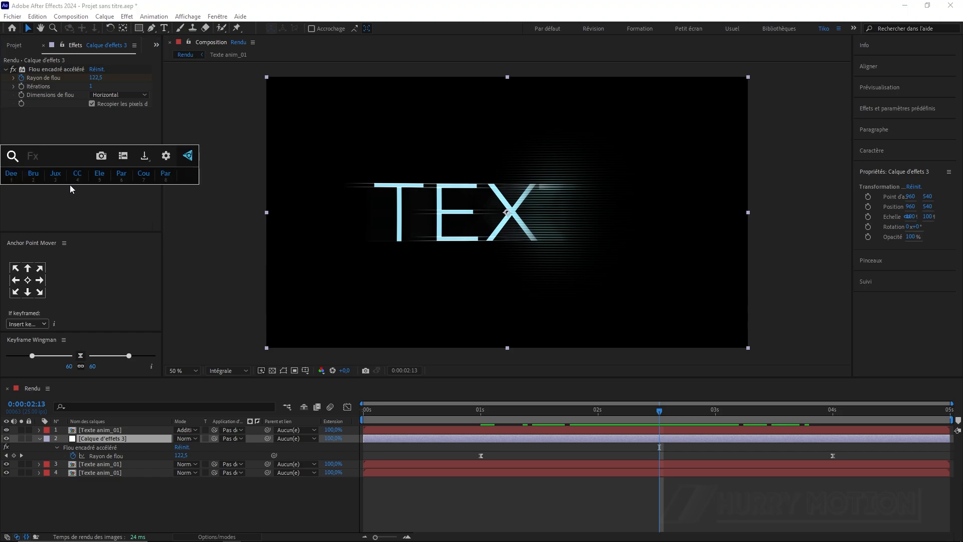
click(12, 175)
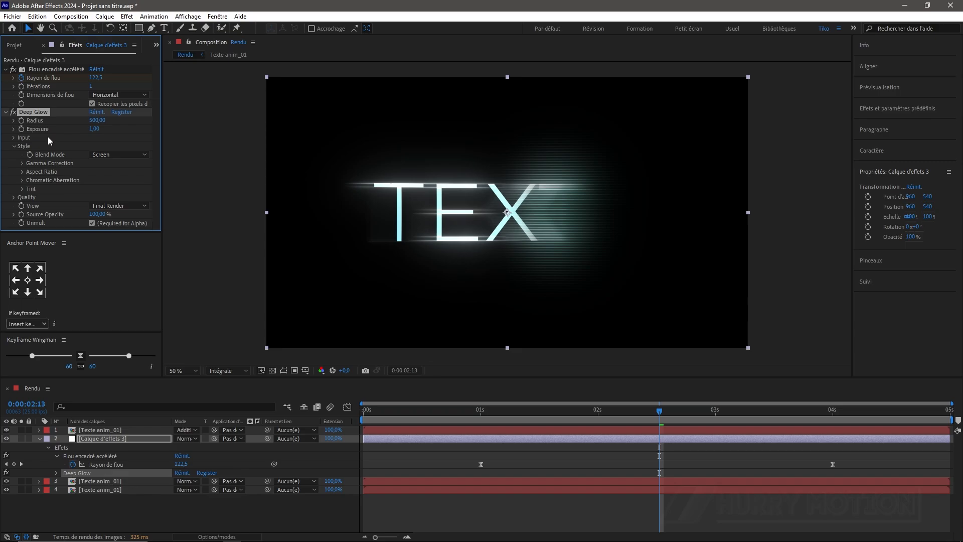
key(Delete)
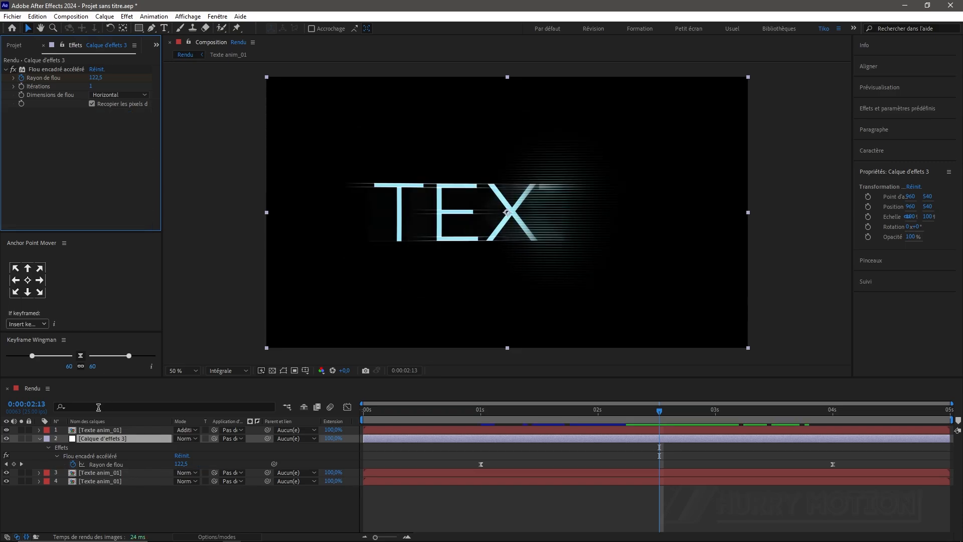
Apply Deep Glow to the edge-detected Texte anim_01 layer below the adjustment layer.
click(103, 472)
key(ctrl+space)
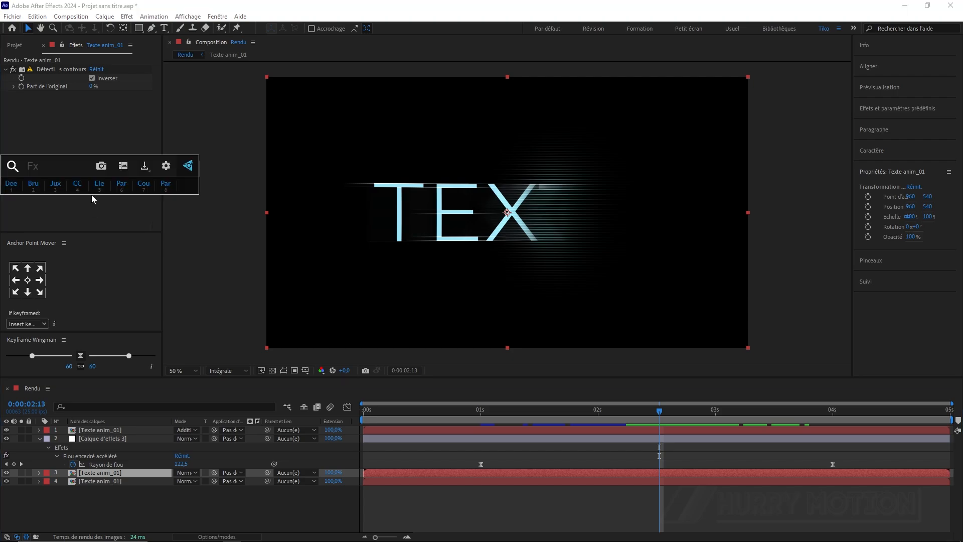
click(16, 188)
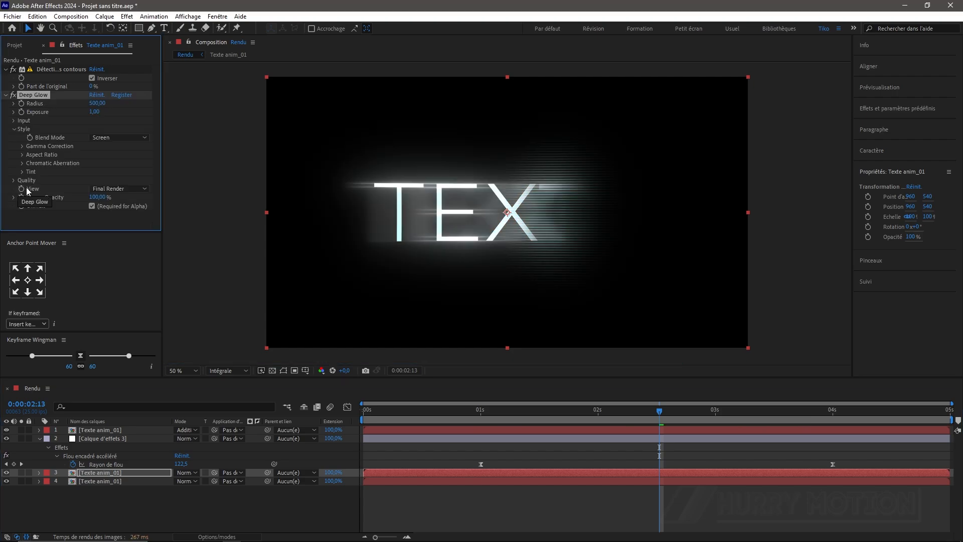
Set Deep Glow to a Radius of 33 and an Exposure of 0.83, keeping its Blend Mode on Screen.
click(97, 104)
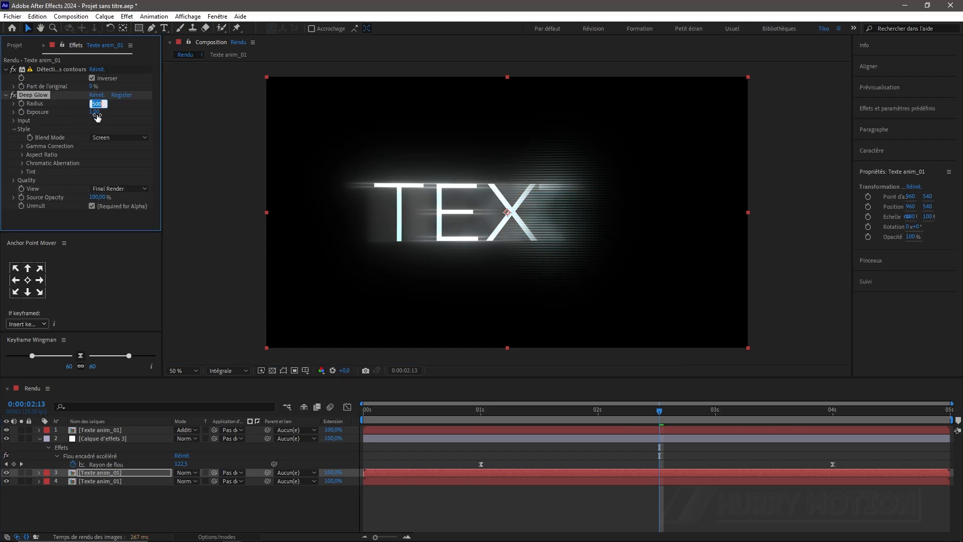
drag(95, 113, 26, 119)
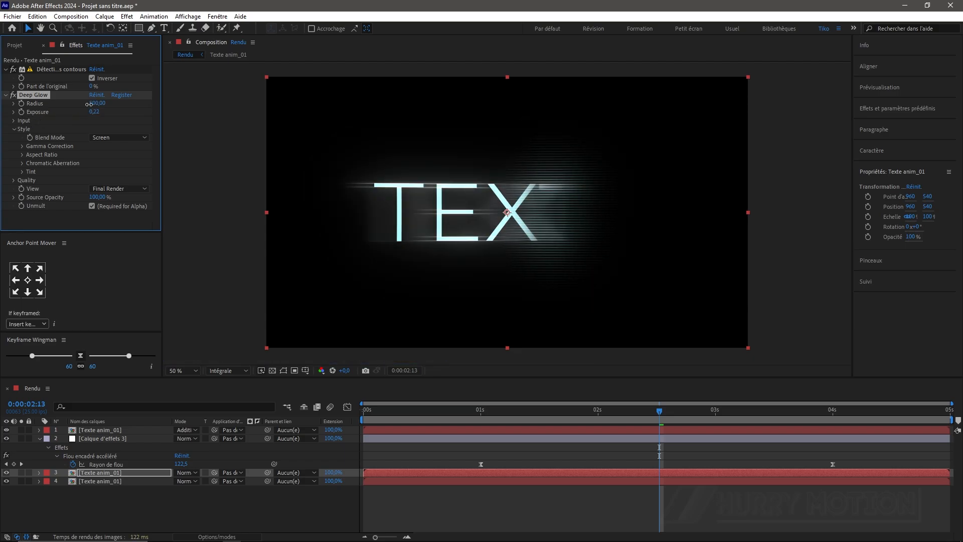
click(95, 103)
text(50)
key(Return)
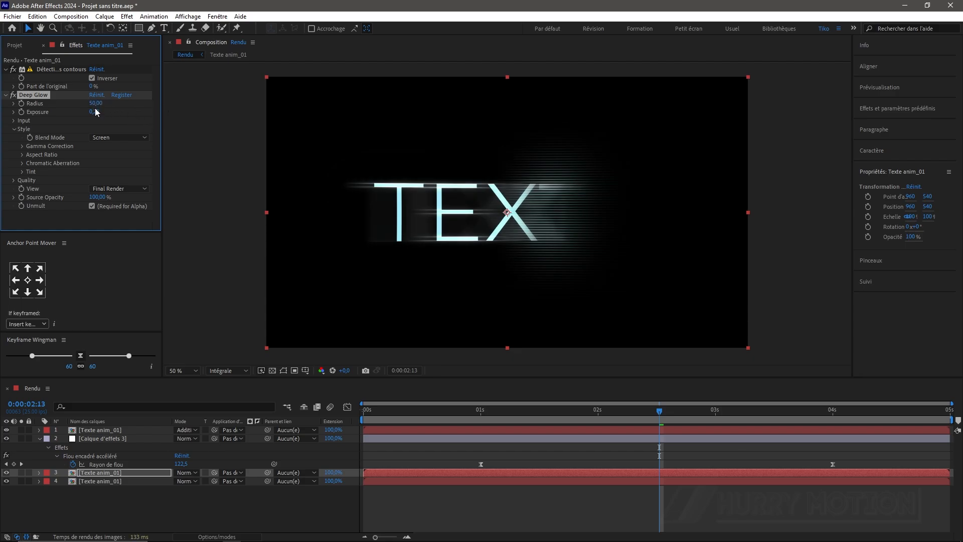
drag(94, 103, 130, 115)
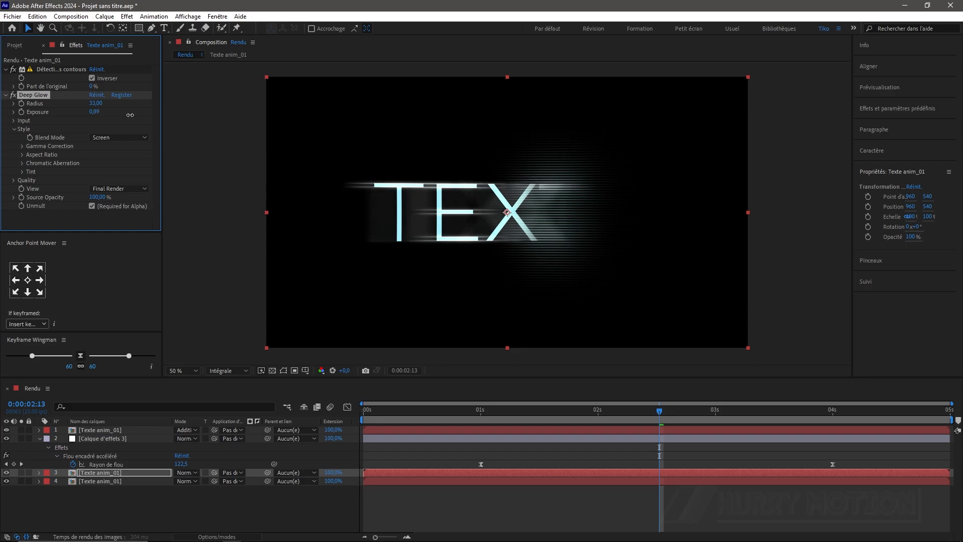
click(113, 139)
click(121, 158)
click(123, 139)
click(123, 149)
mouse_move(98, 112)
mouse_down()
mouse_move(68, 117)
mouse_move(106, 118)
mouse_up()
Enable Deep Glow's Chromatic Aberration on Red & Blue with an Amount of 0.32 %, and check the glow at 0:00:01:05.
click(22, 164)
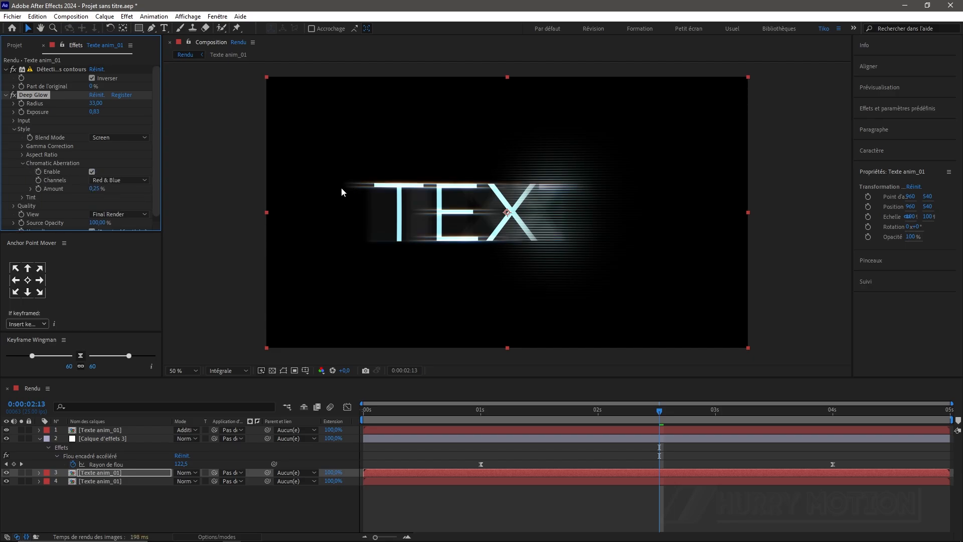
key(slash)
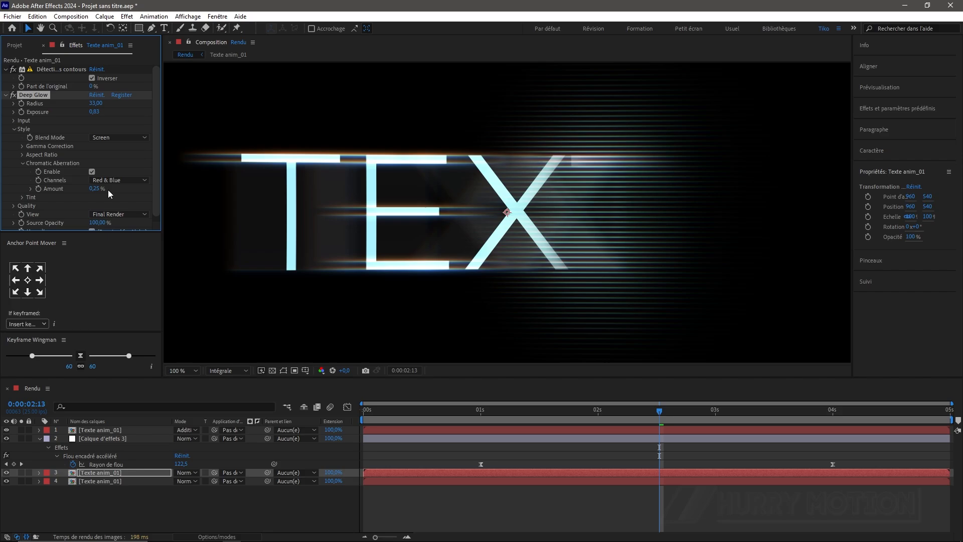
drag(95, 189, 105, 189)
click(41, 439)
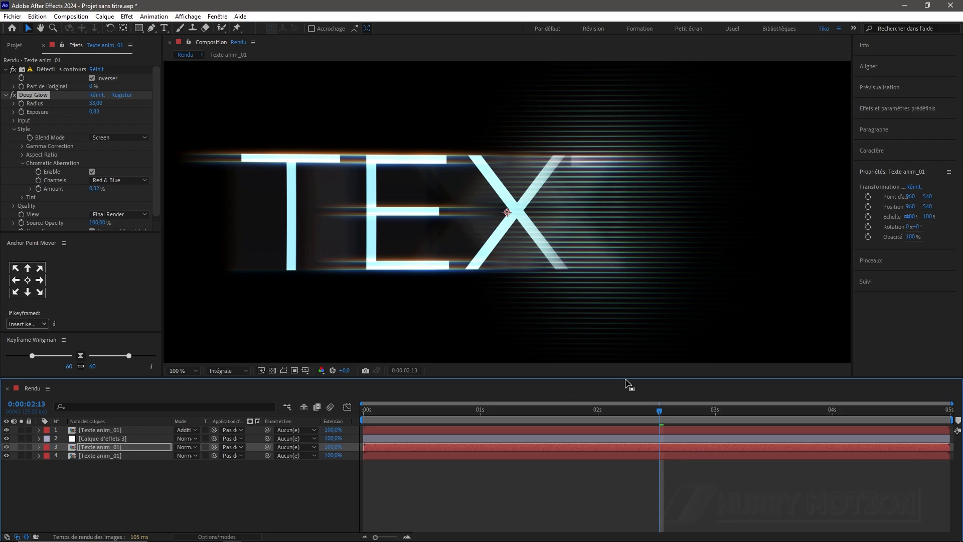
drag(658, 410, 505, 391)
scroll(510, 269, down, 1)
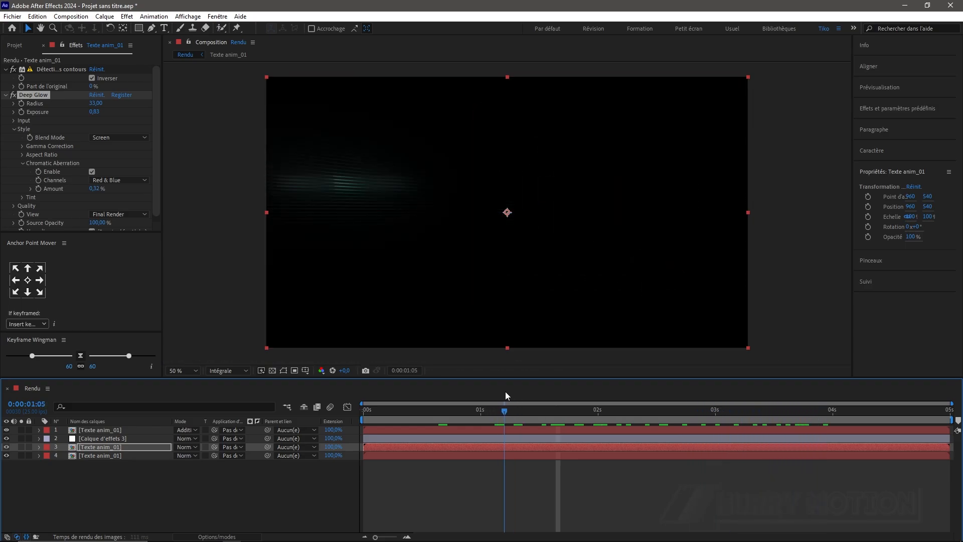
Start keyframing Deep Glow's Exposure at 0:00:01:00 on the lower Texte anim_01 layer, keeping its value of 0.83.
click(9, 72)
click(10, 79)
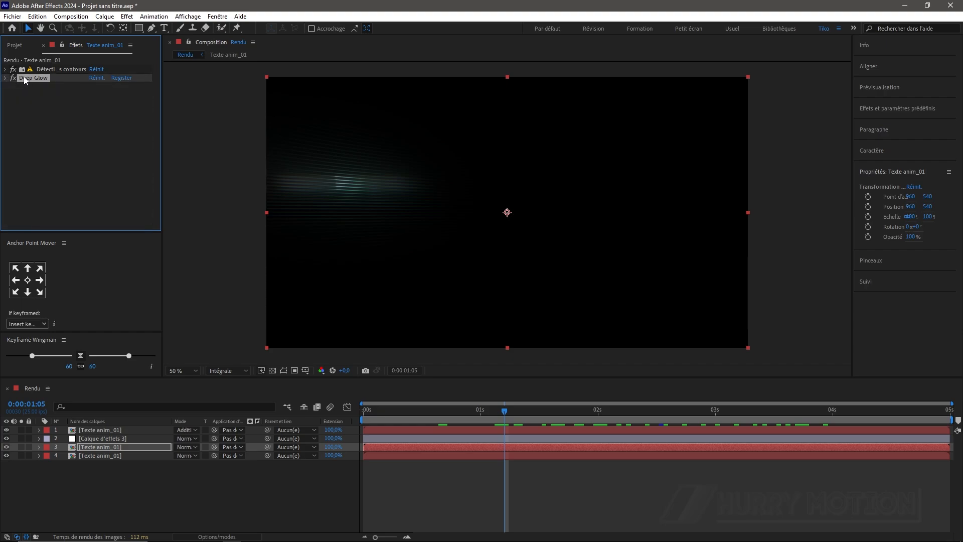
click(6, 79)
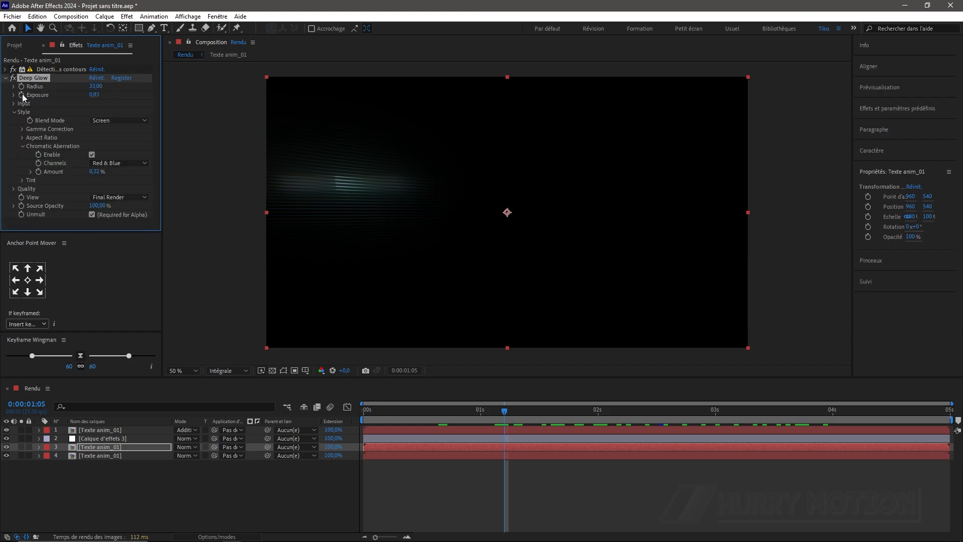
click(482, 411)
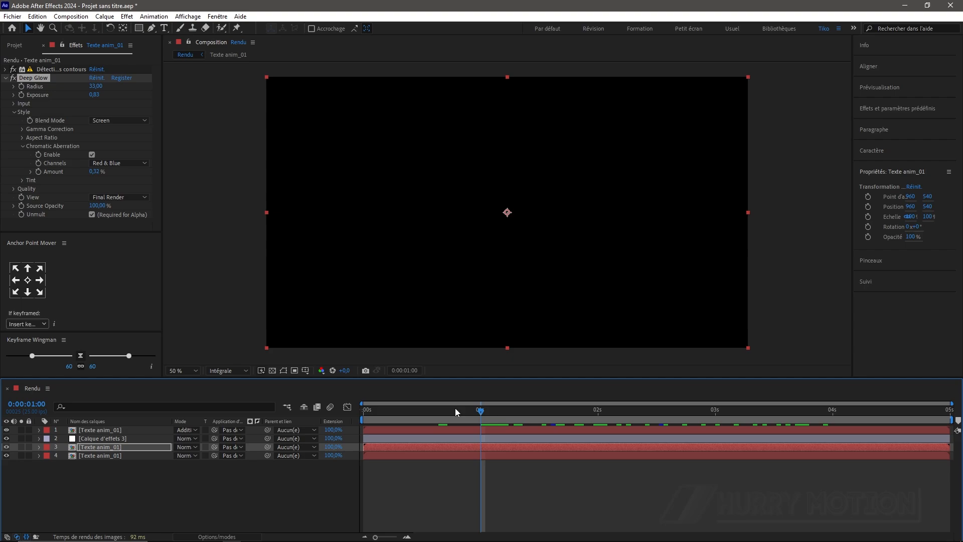
click(19, 96)
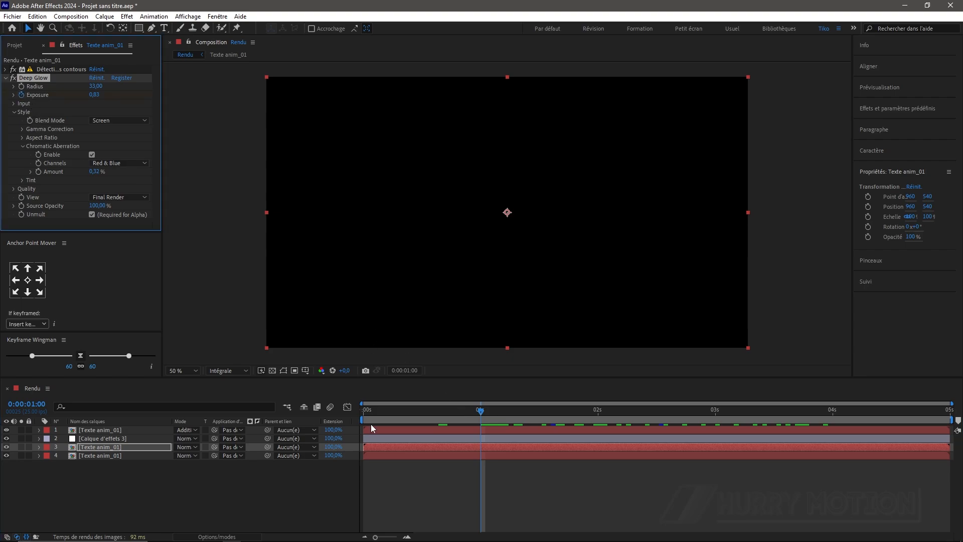
Set Deep Glow's Exposure to 0 at 0:00:04:00 and check the fading glow at 0:00:03:04.
drag(487, 417, 832, 438)
click(95, 95)
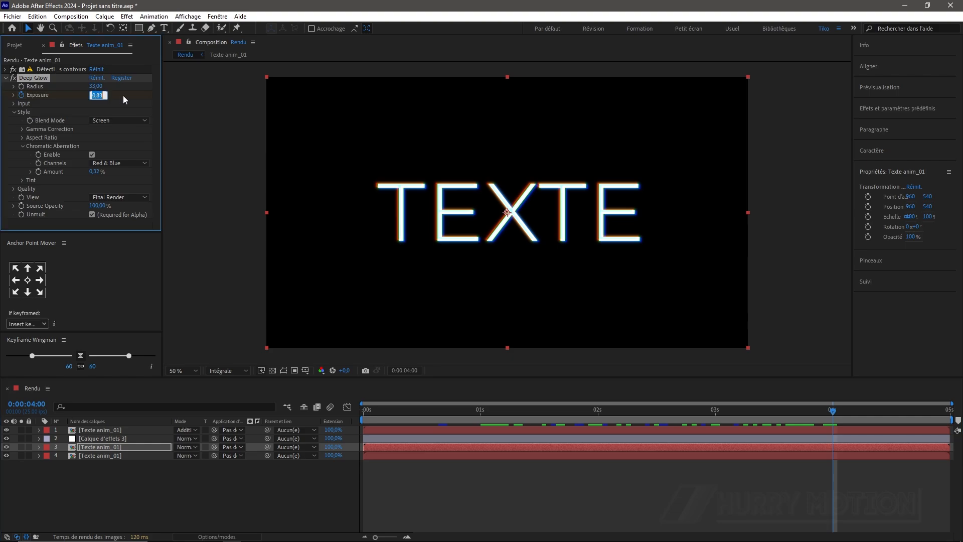
text(0)
key(Return)
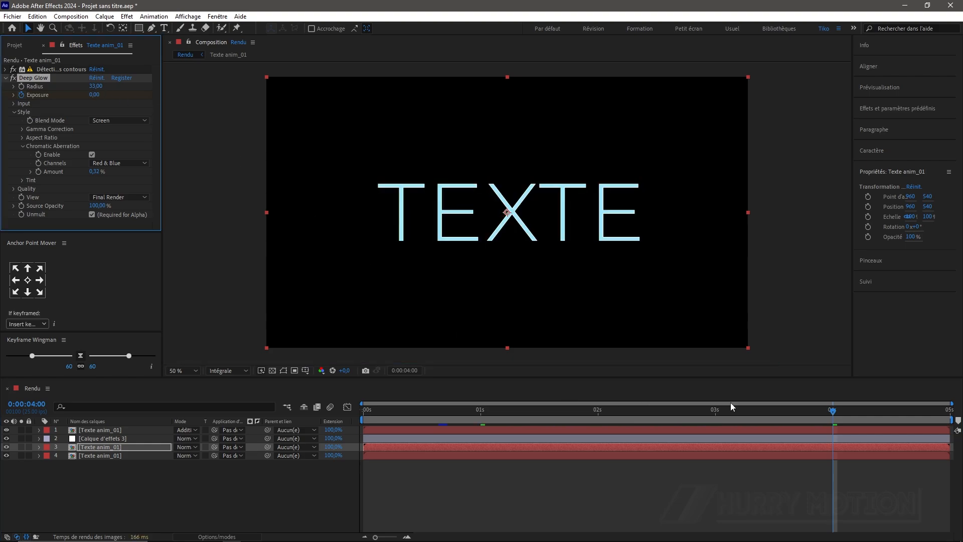
drag(835, 415, 734, 407)
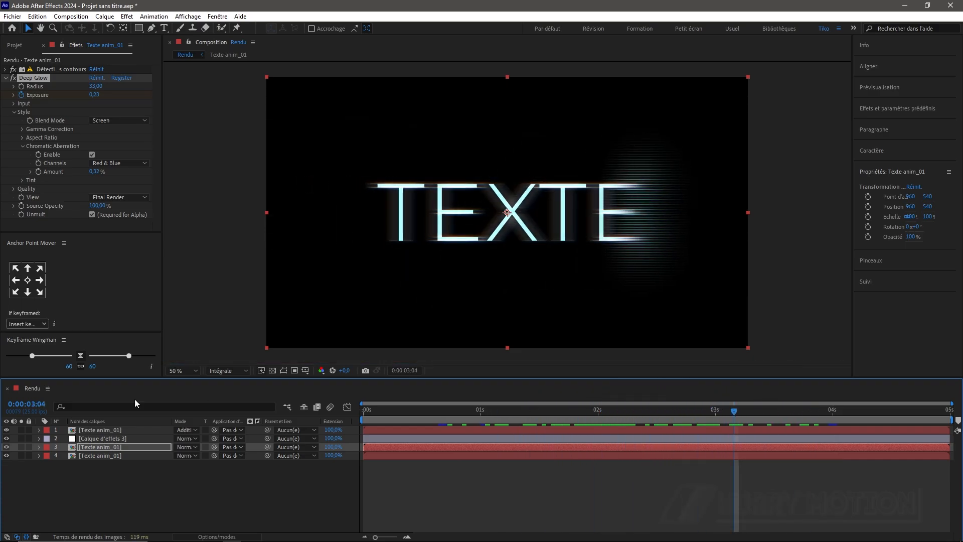
Add a new adjustment layer above all the layers and apply the Compensation optique effect to it.
click(92, 430)
key(ctrl+alt+y)
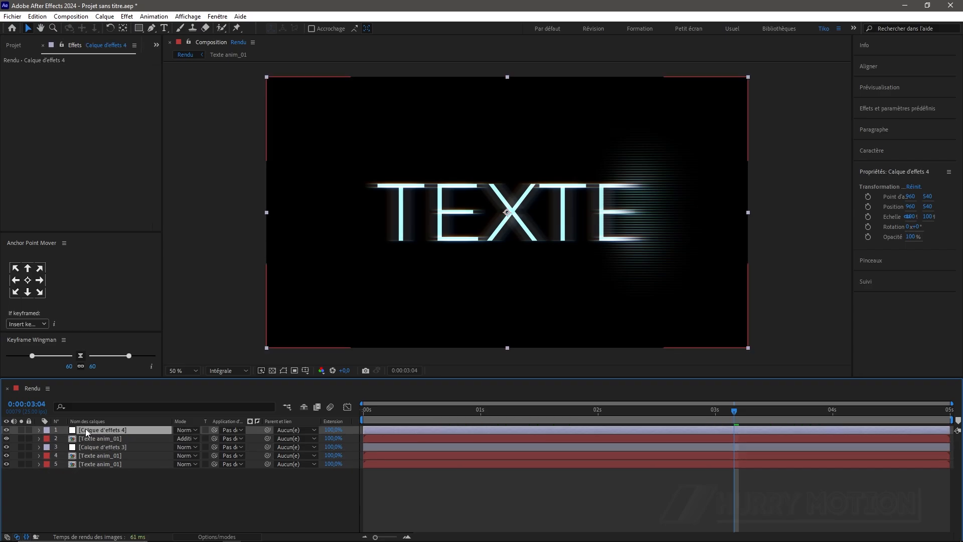
key(ctrl+space)
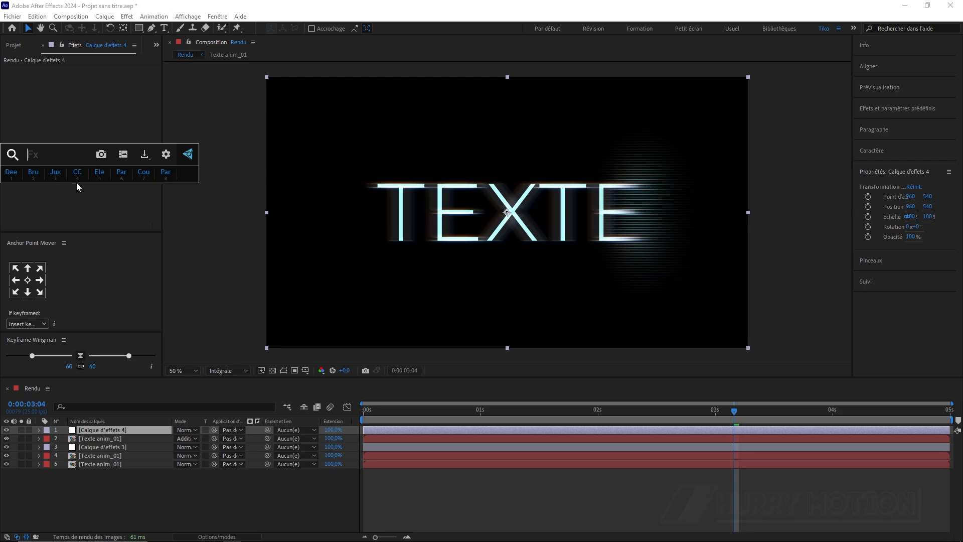
text(com)
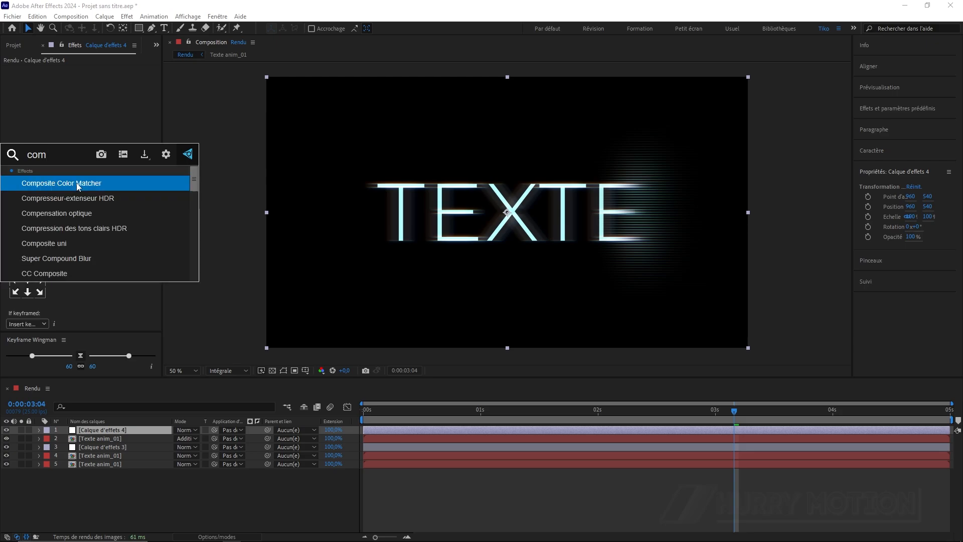
click(91, 214)
At 0:00:01:23, invert the lens distortion of Compensation optique and set its Angle d'ouverture (FOV) to 100.
drag(725, 413, 588, 412)
drag(92, 77, 255, 107)
click(92, 86)
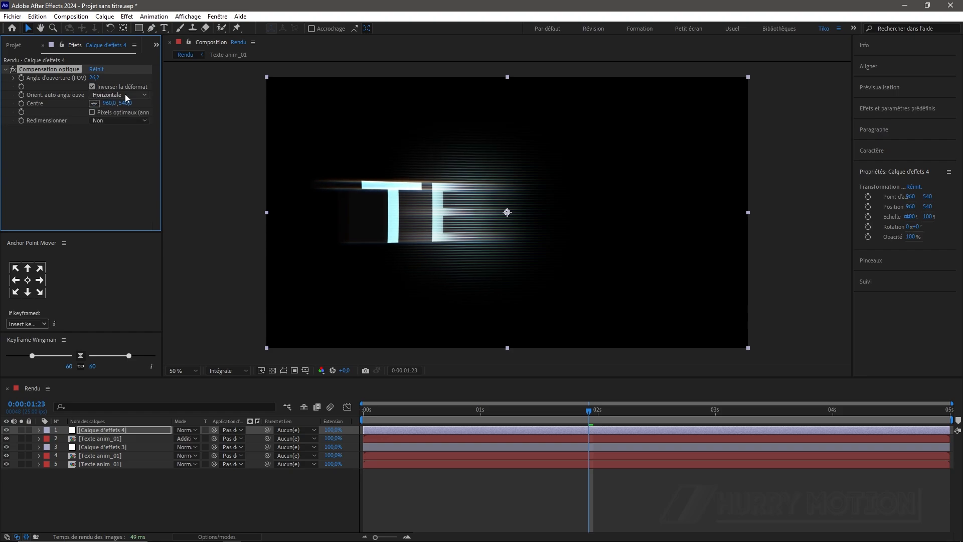
drag(94, 78, 274, 98)
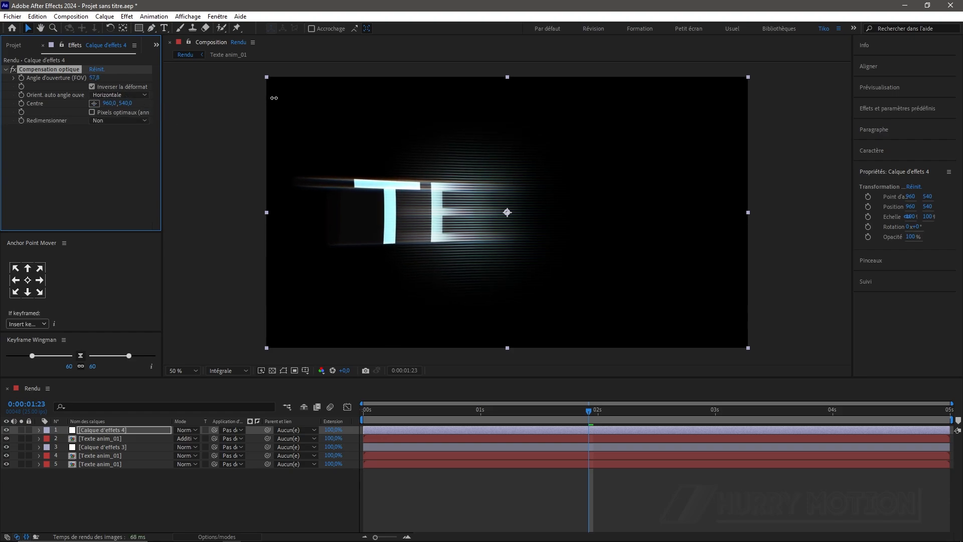
click(95, 78)
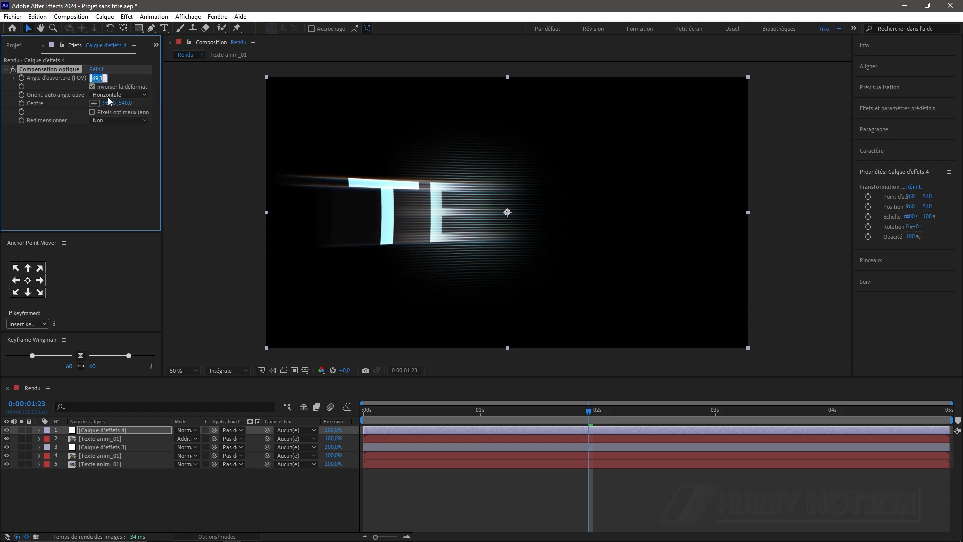
text(100)
key(Return)
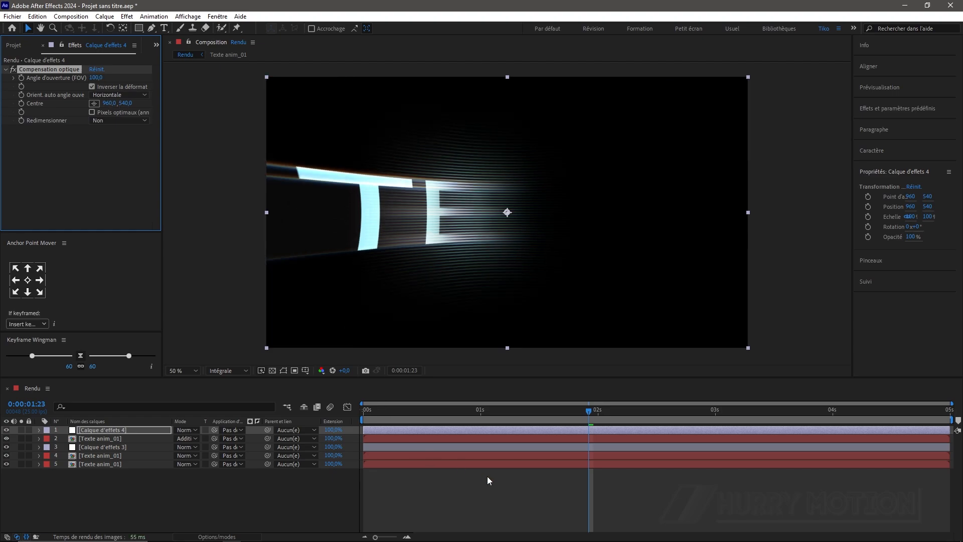
Animate the Angle d'ouverture (FOV) on Calque d'effets 4 from 100 at 0:00:01:00 to 0 at 0:00:04:00.
drag(590, 409, 480, 424)
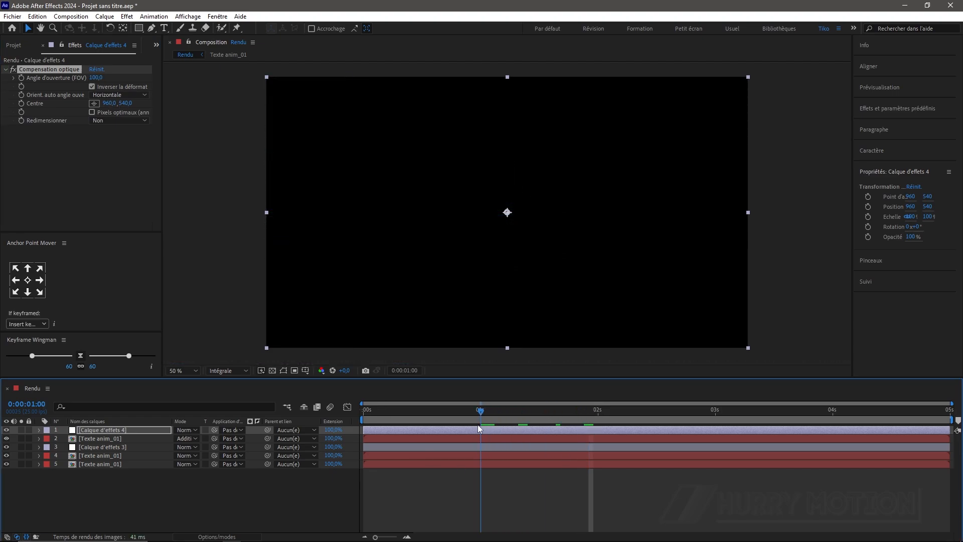
click(73, 132)
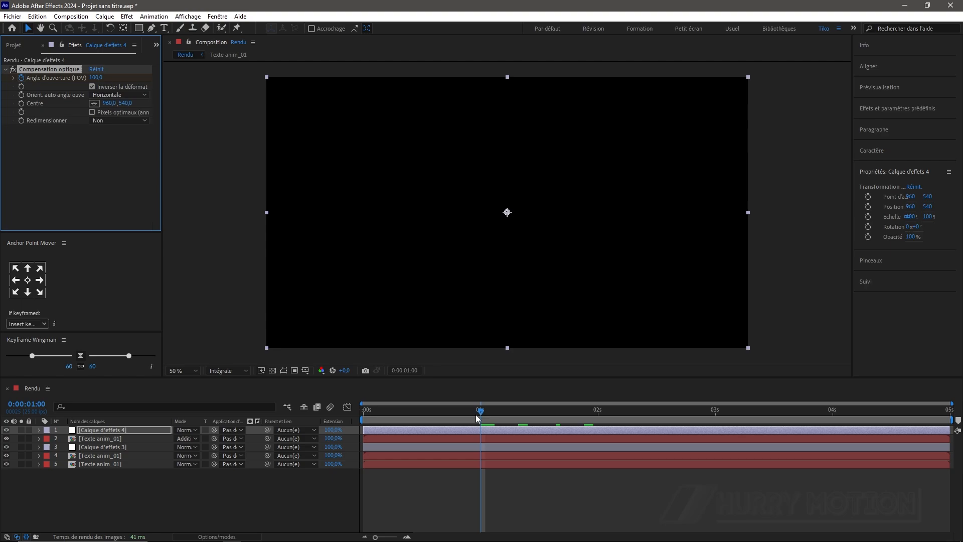
drag(477, 414, 832, 432)
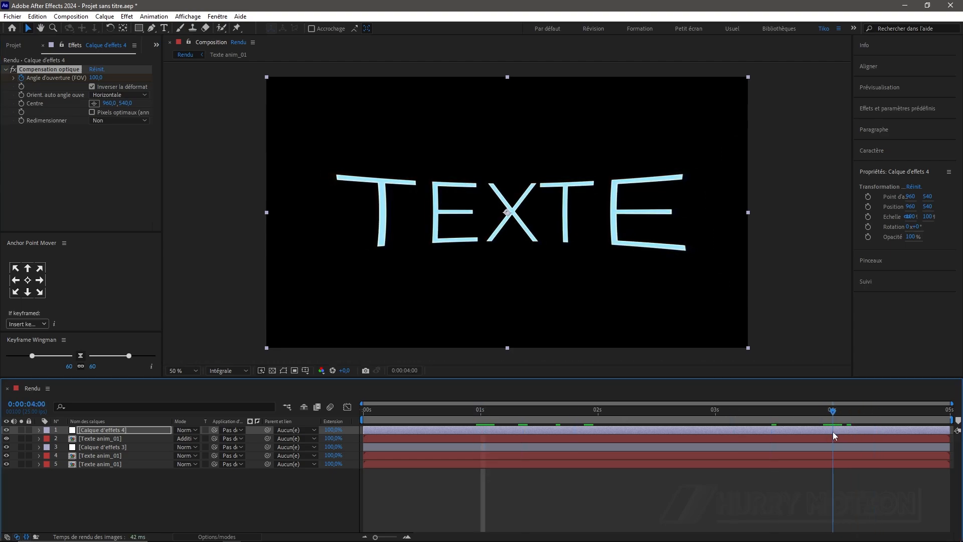
click(95, 78)
text(0)
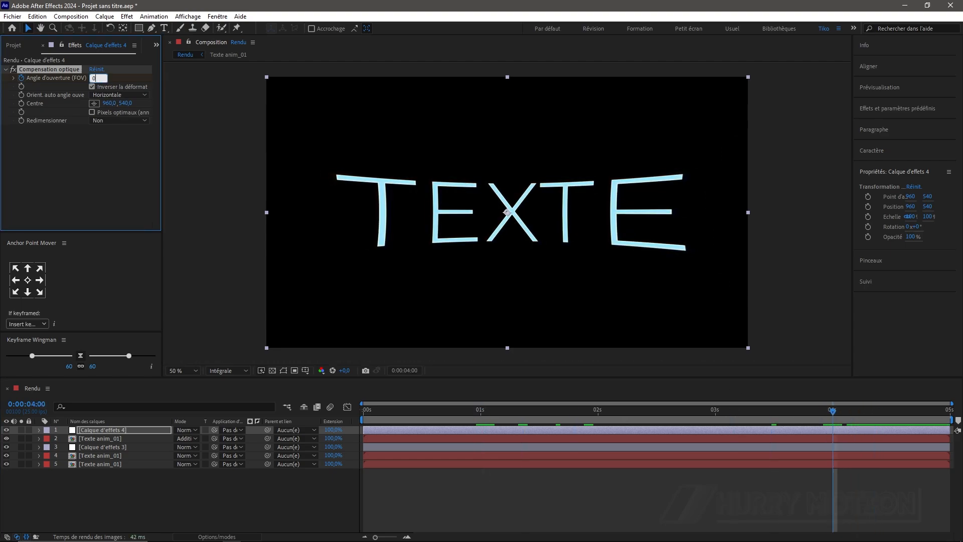
key(Return)
Apply easy ease to both Angle d'ouverture (FOV) keyframes and preview the animation.
key(u)
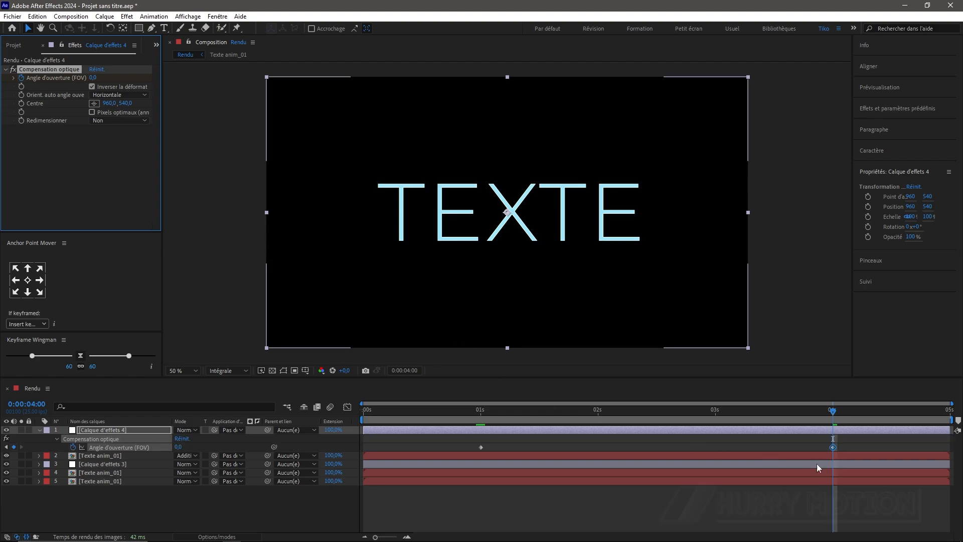
drag(850, 441, 424, 451)
key(F9)
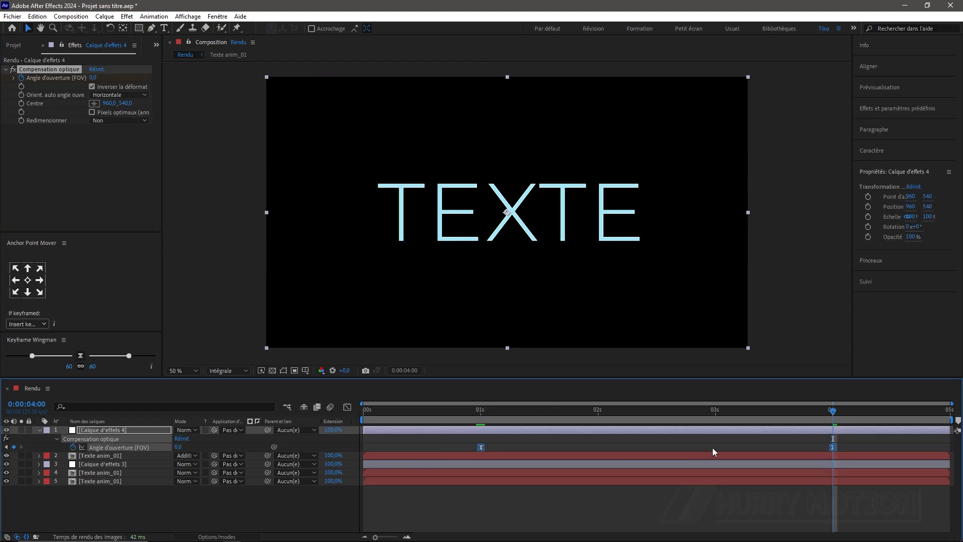
drag(835, 414, 443, 404)
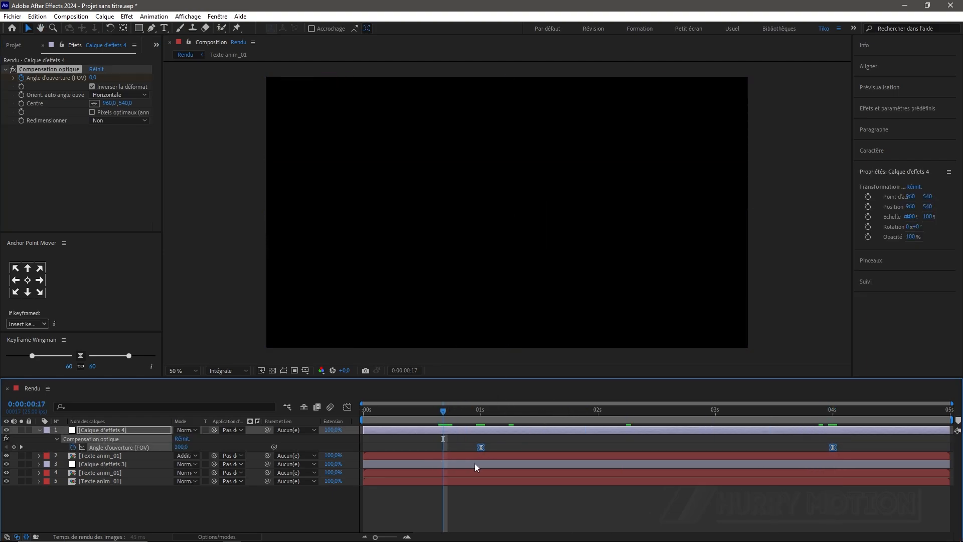
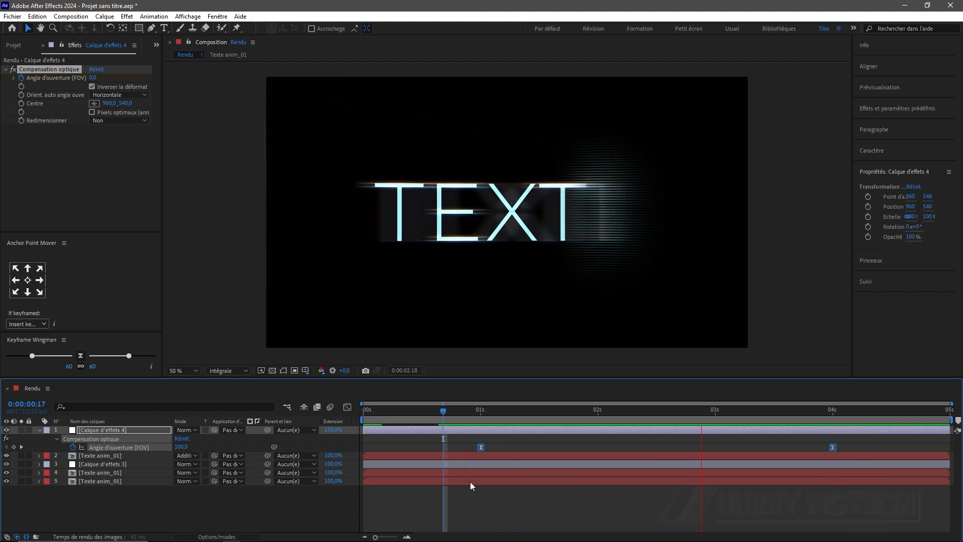
key(space)
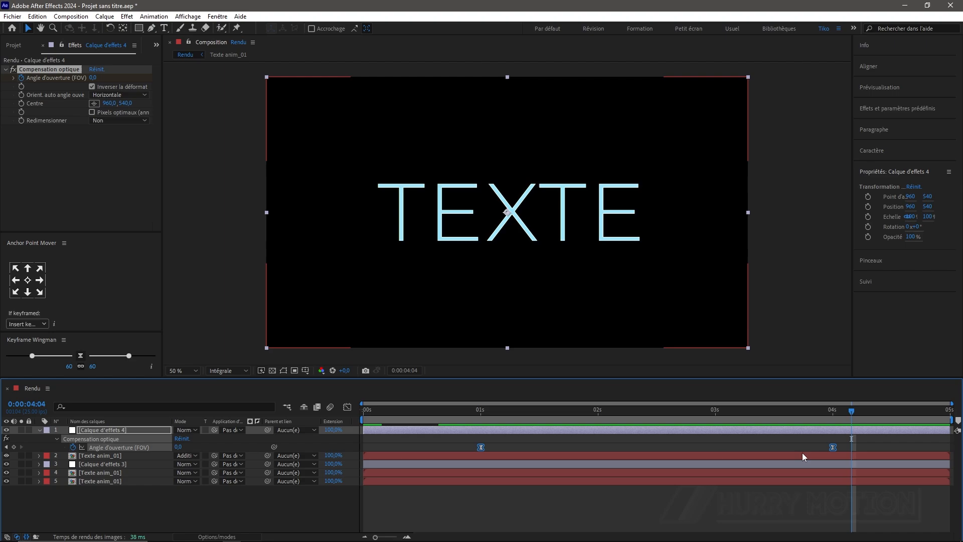
Precompose all five layers of Rendu into a new composition named "Text anim _02", transferring all attributes.
click(40, 430)
click(112, 490)
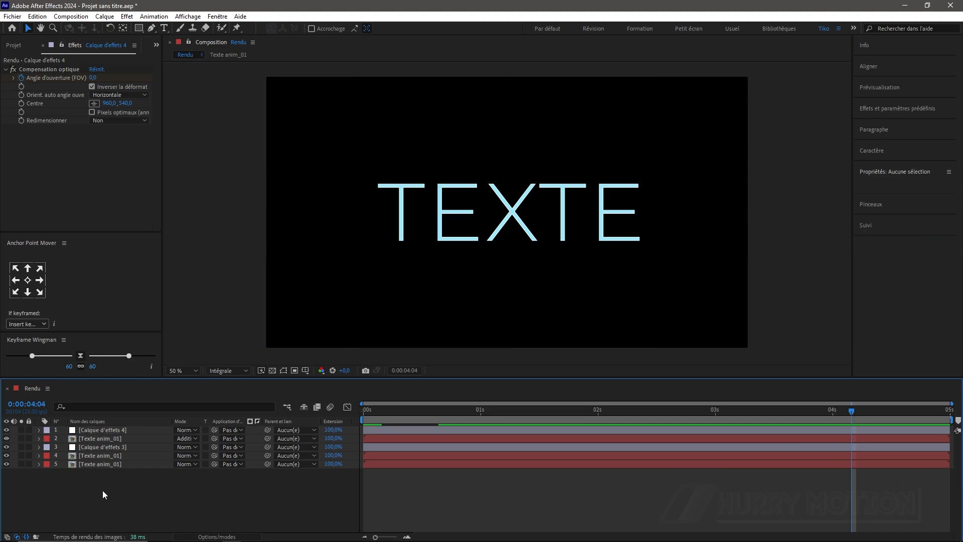
drag(97, 494, 125, 427)
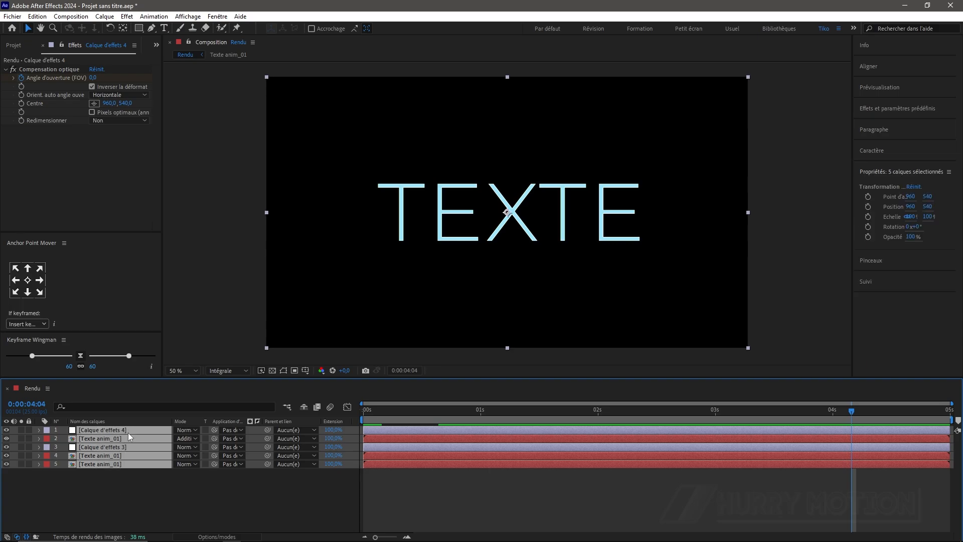
right_click(128, 432)
click(186, 369)
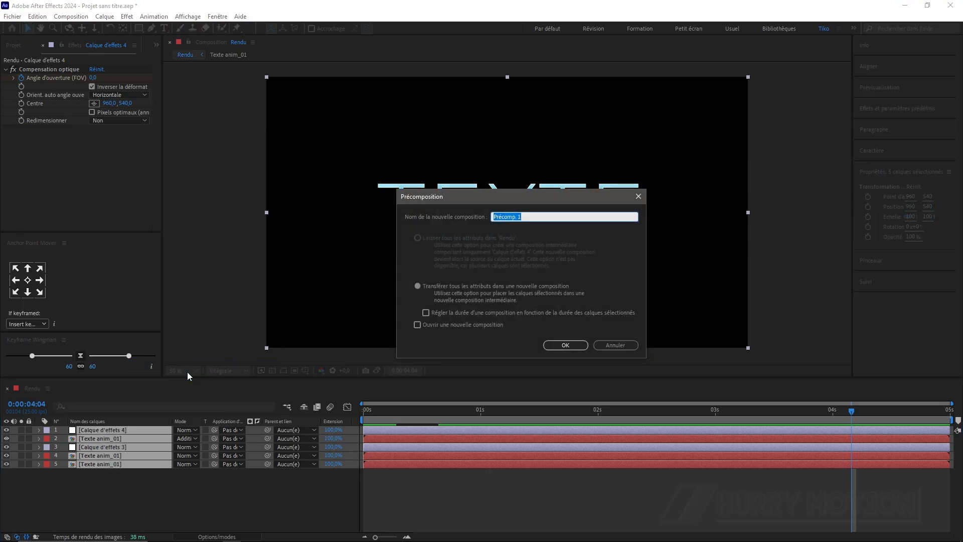
text(Text anim _02)
key(Return)
click(133, 511)
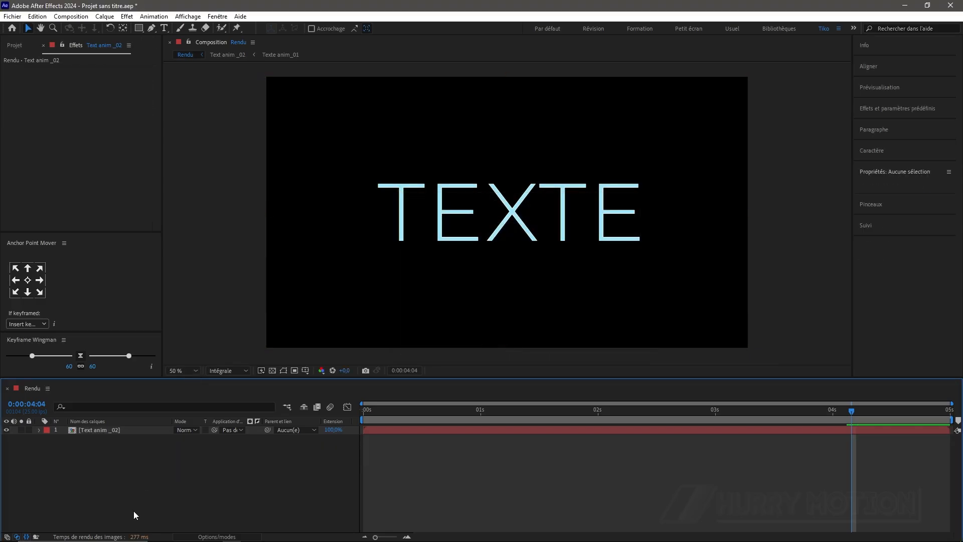
Create a black 1920 × 1080 px solid named BG and apply the Gamme des dégradés effect to it.
key(ctrl+y)
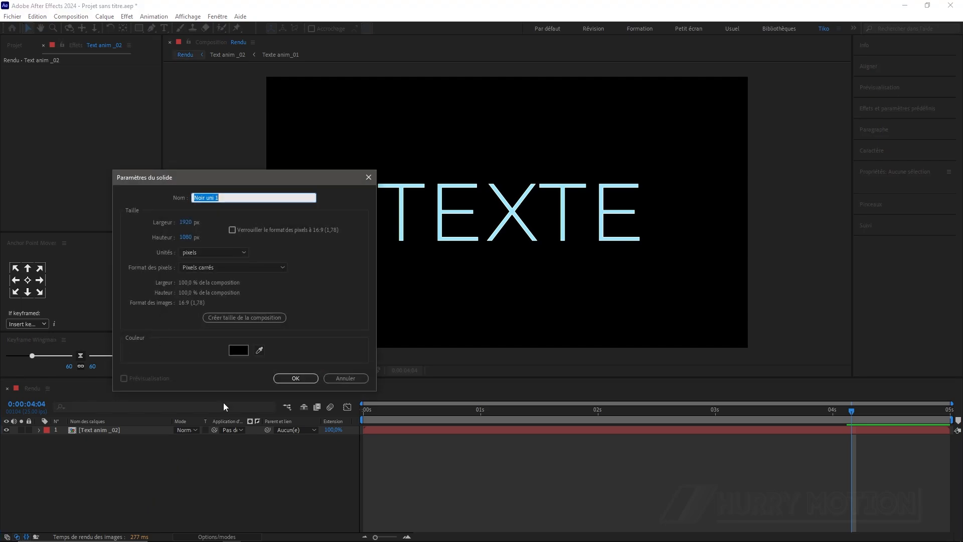
text(BG)
click(296, 378)
key(ctrl+space)
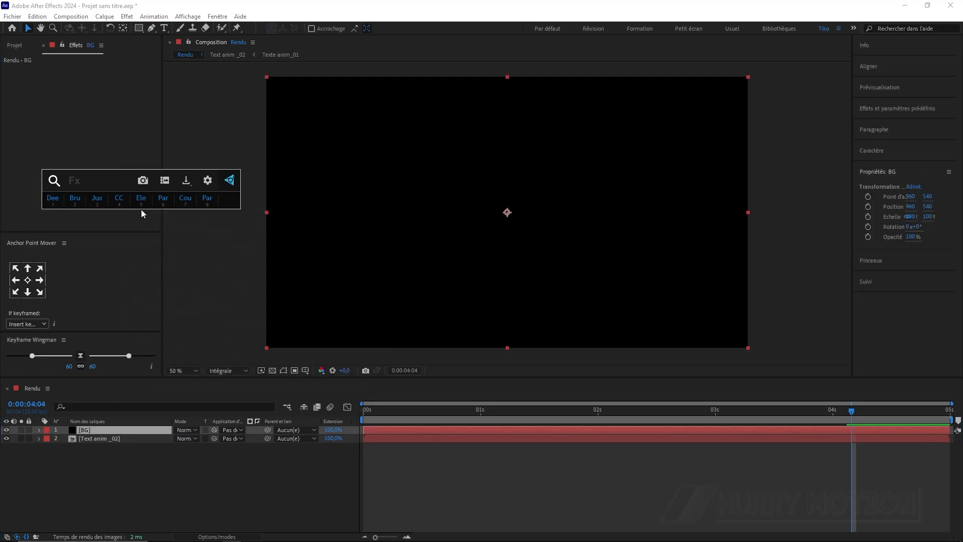
text(gamm)
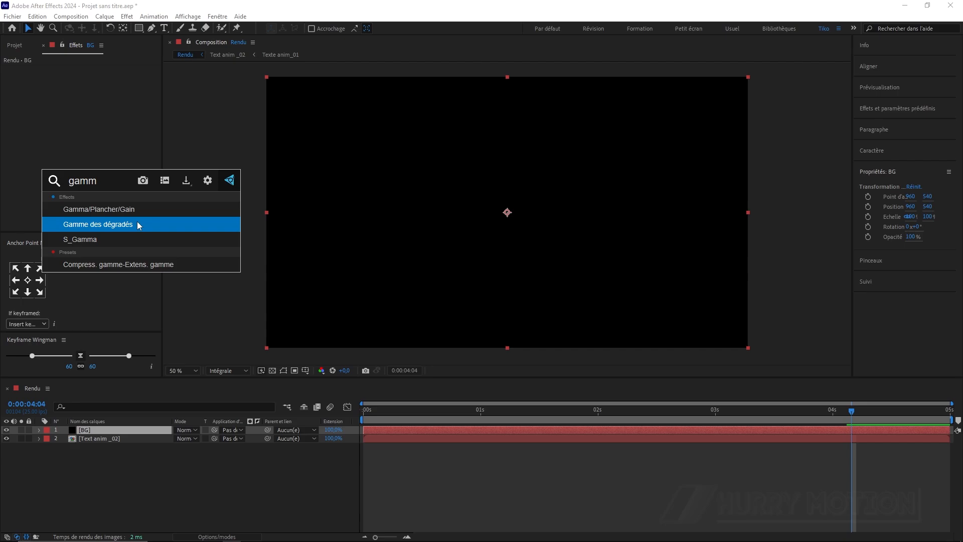
click(137, 223)
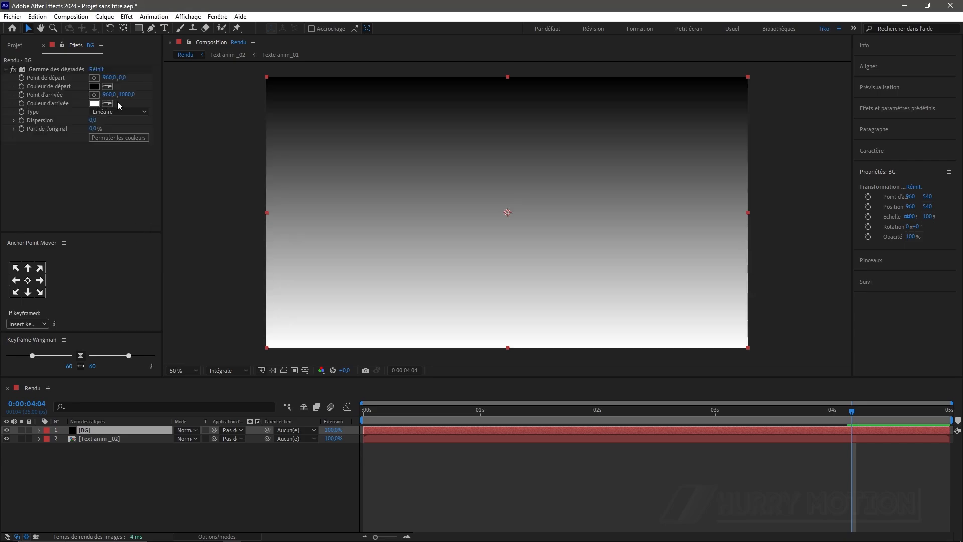
Make the BG gradient Radial, with its start point at 960, 540 and a Dispersion of 500.
click(115, 112)
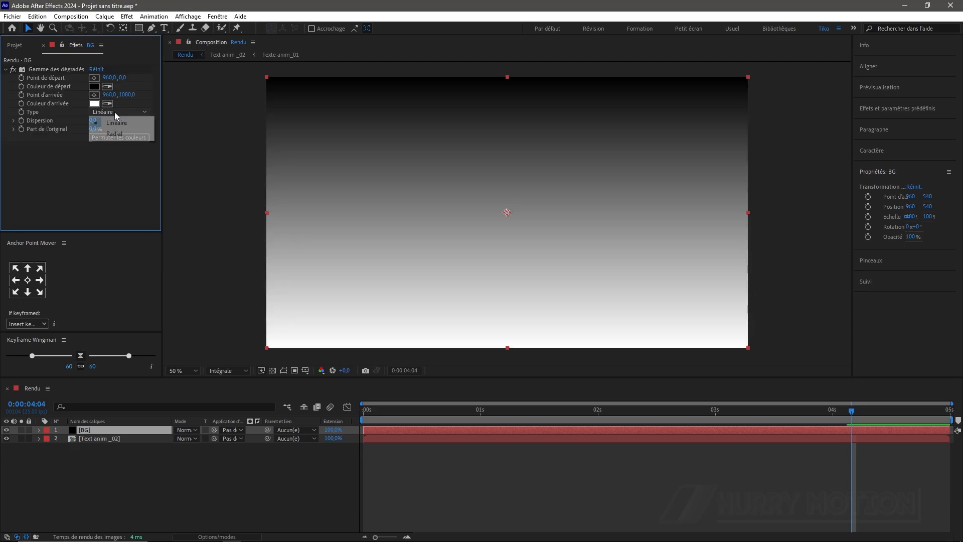
click(122, 132)
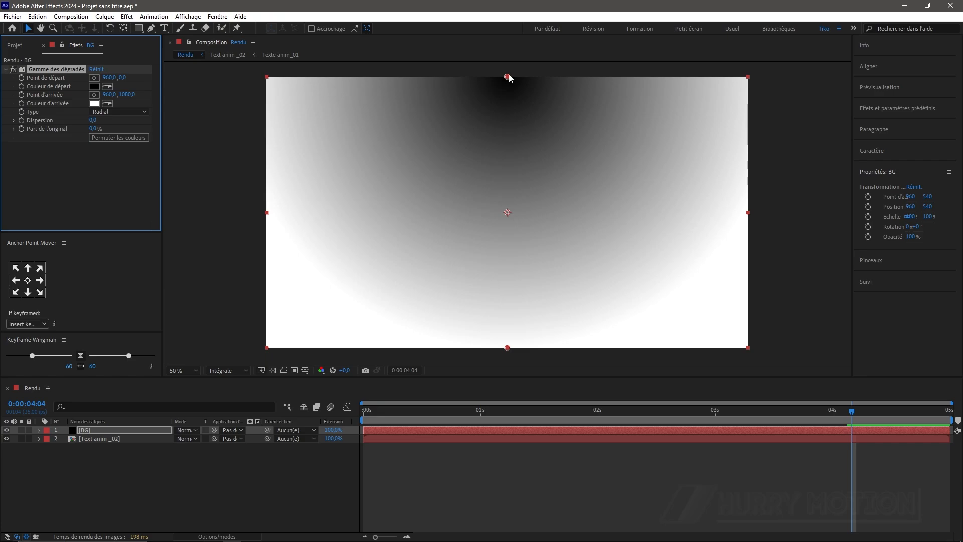
drag(507, 77, 507, 213)
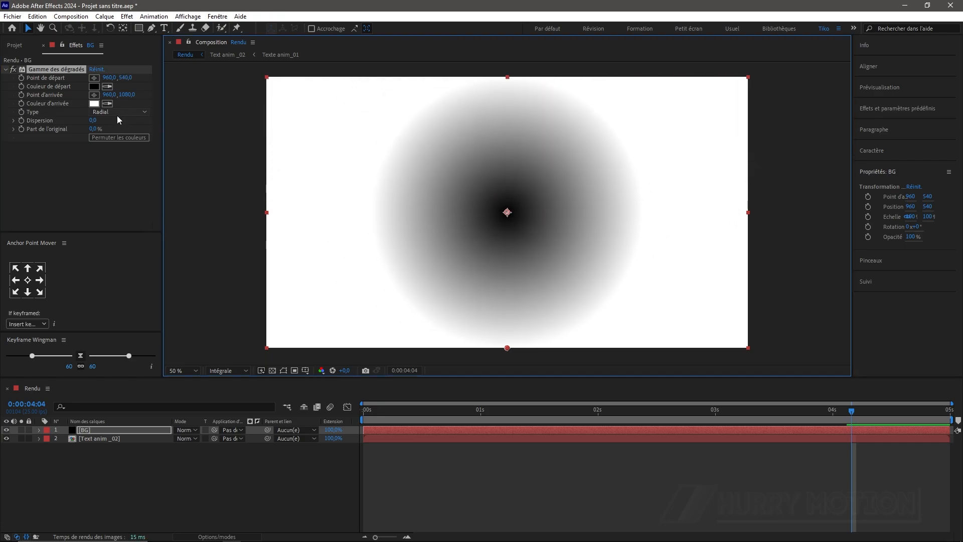
drag(97, 125, 84, 110)
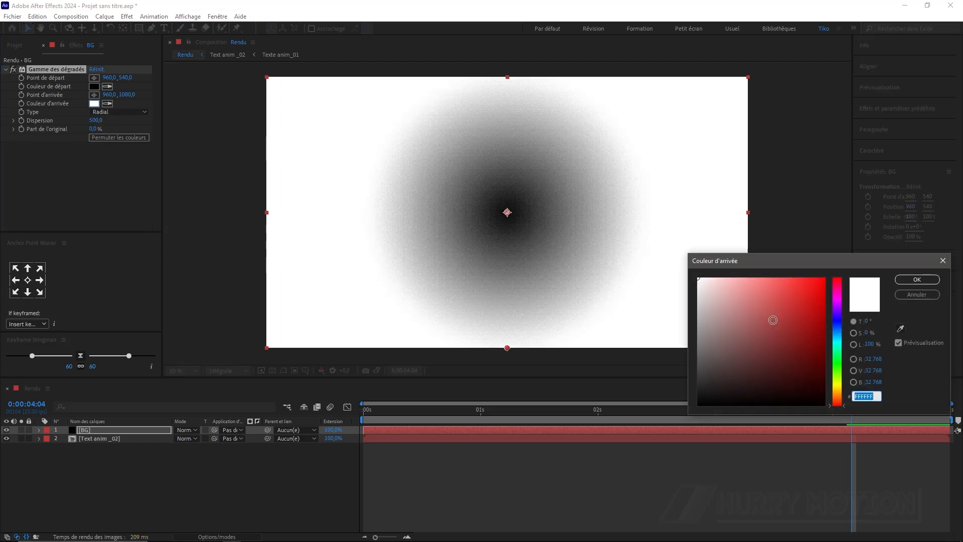
Set the BG gradient's end colour to dark purple 200025, keeping black as the start colour.
click(835, 303)
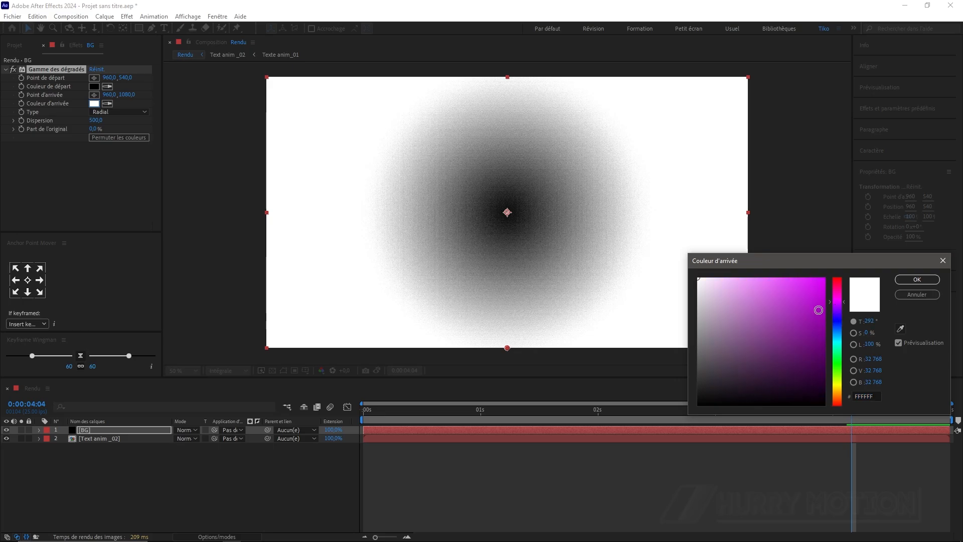
drag(818, 310, 824, 387)
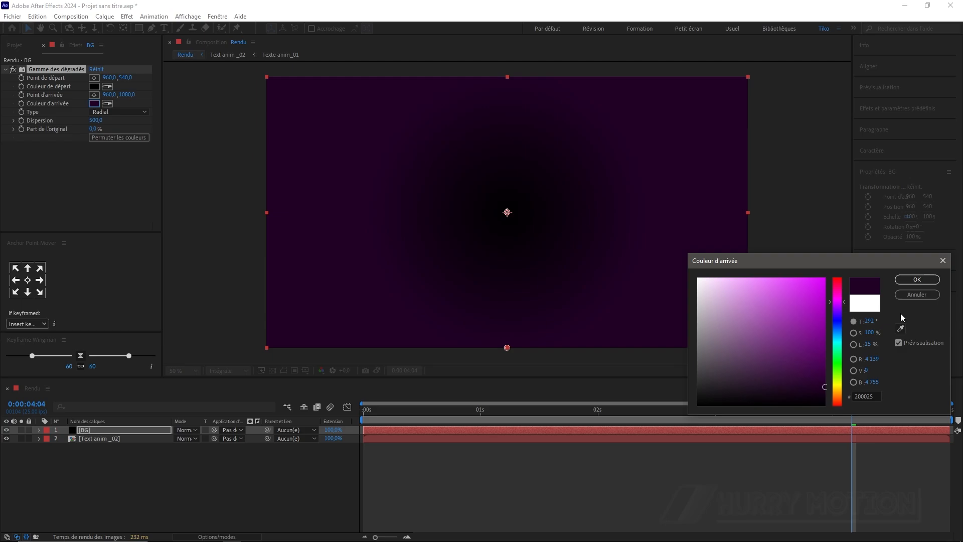
click(918, 280)
click(119, 137)
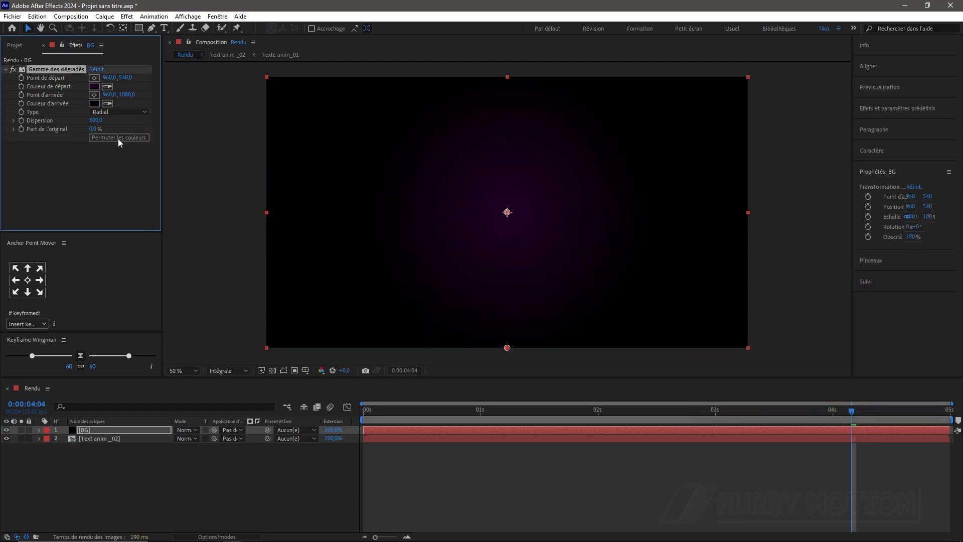
click(118, 138)
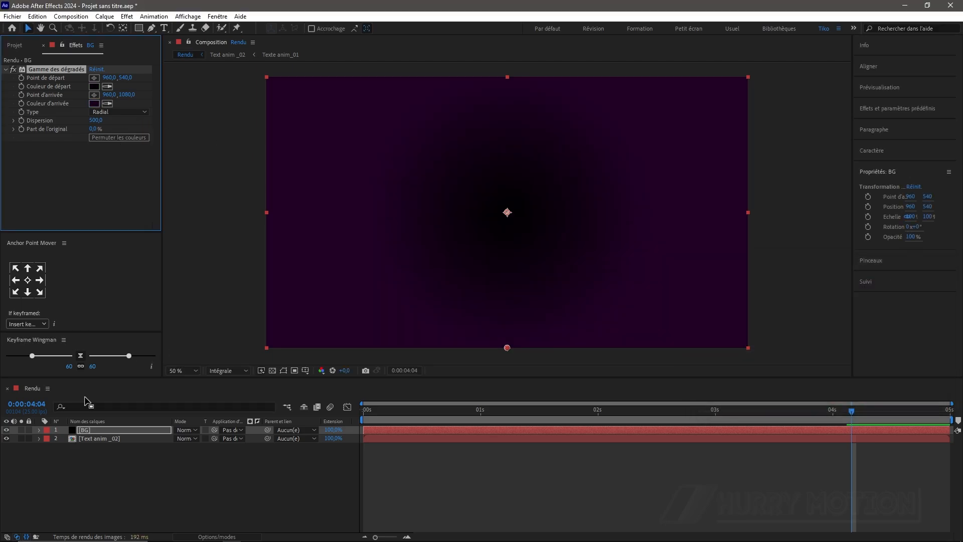
Move the BG layer below Text anim _02 and set its gradient's start colour to dark violet 230240.
drag(97, 429, 95, 444)
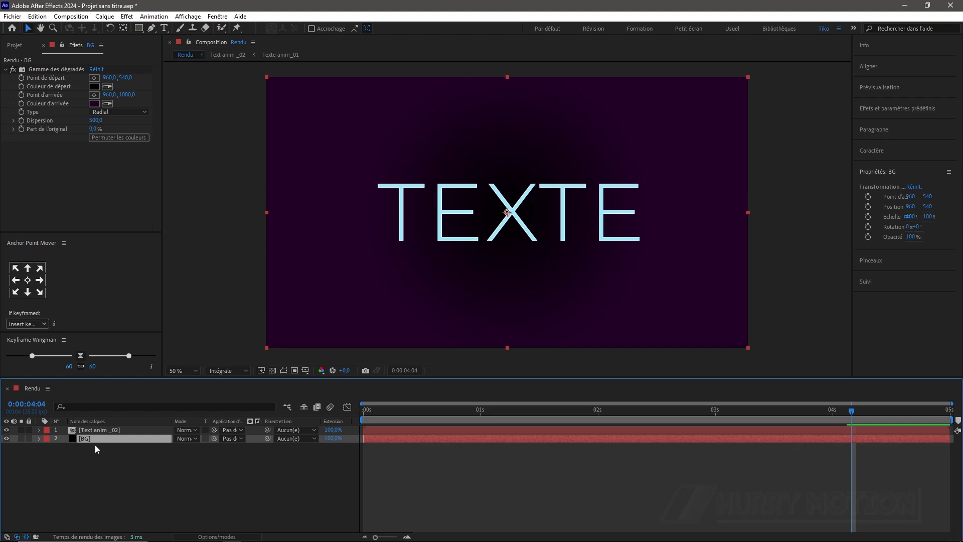
click(94, 86)
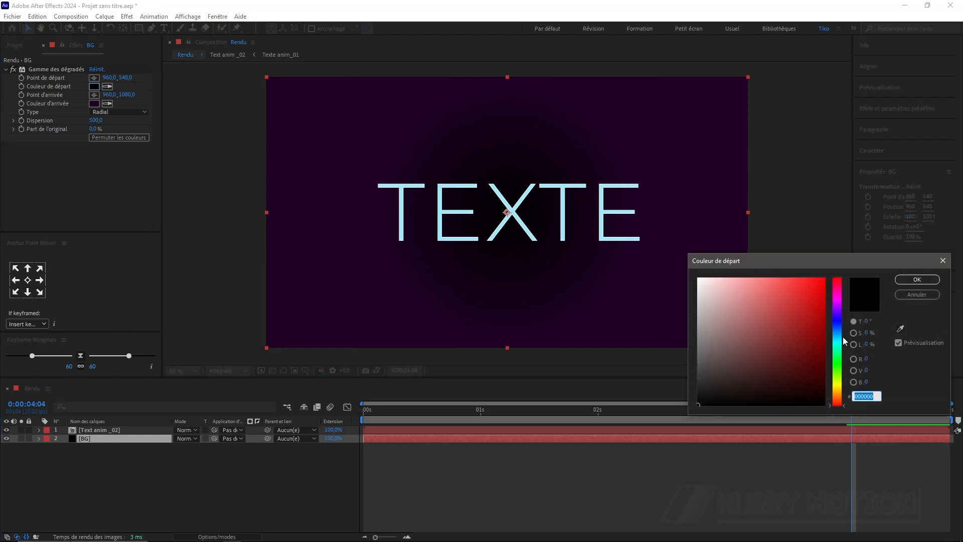
click(837, 309)
click(822, 356)
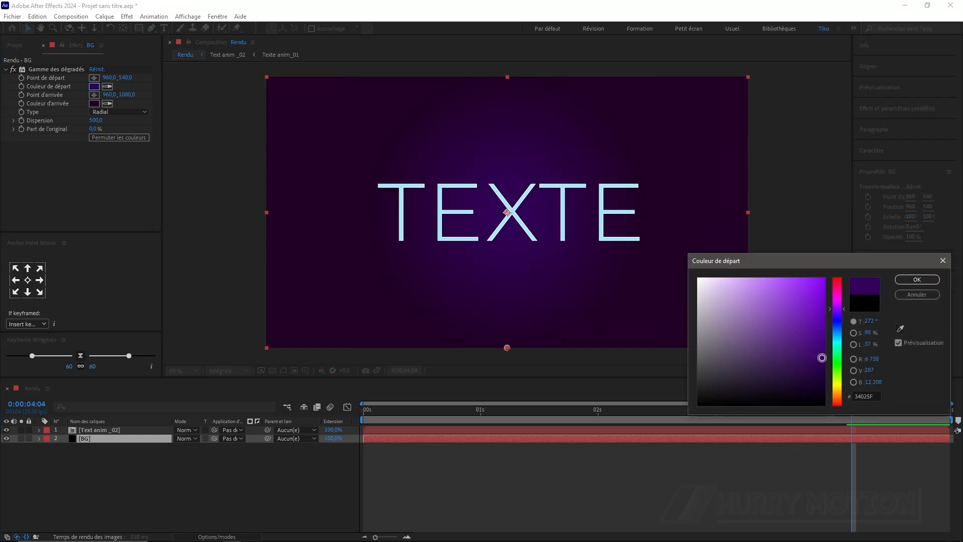
drag(822, 357, 822, 373)
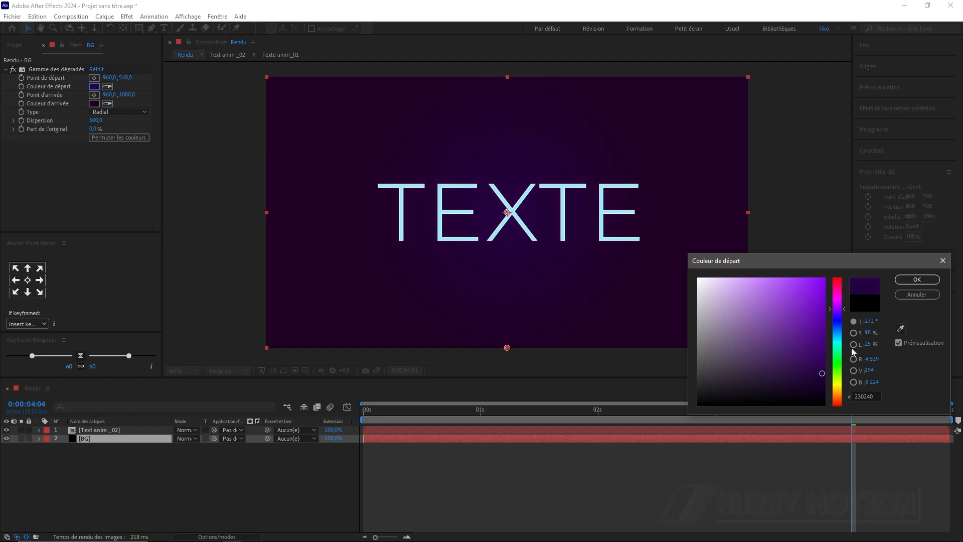
click(916, 284)
Create an adjustment layer above Text anim _02 and name it CC.
click(110, 431)
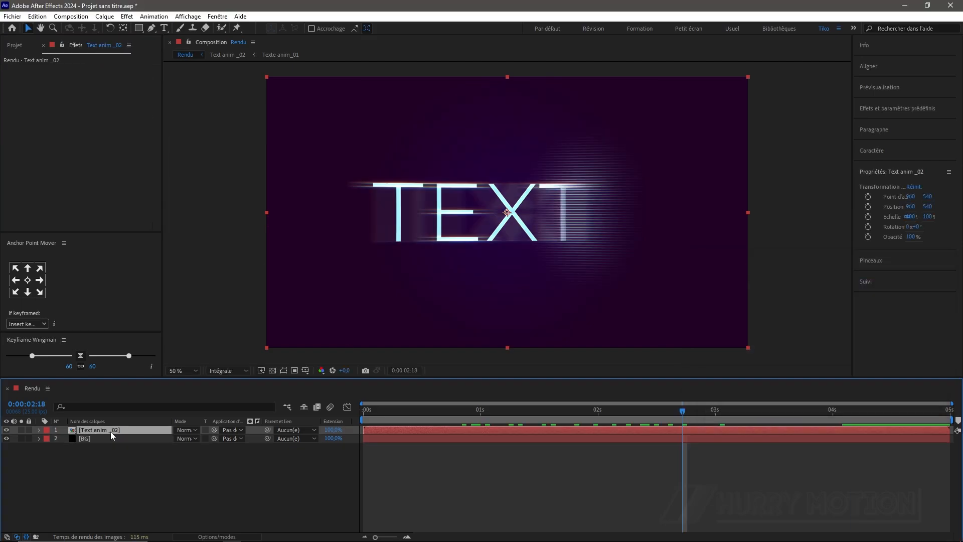
key(ctrl+alt+y)
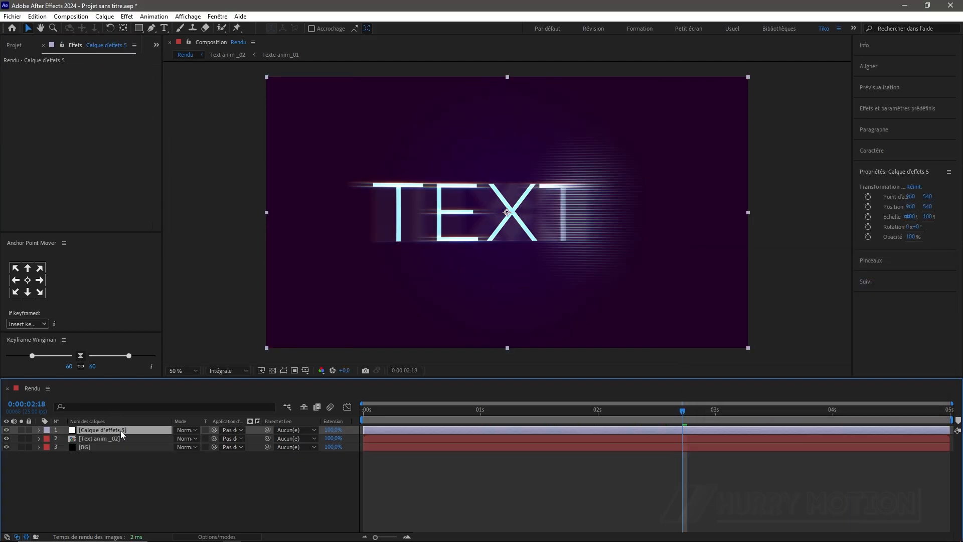
key(Return)
text(CC)
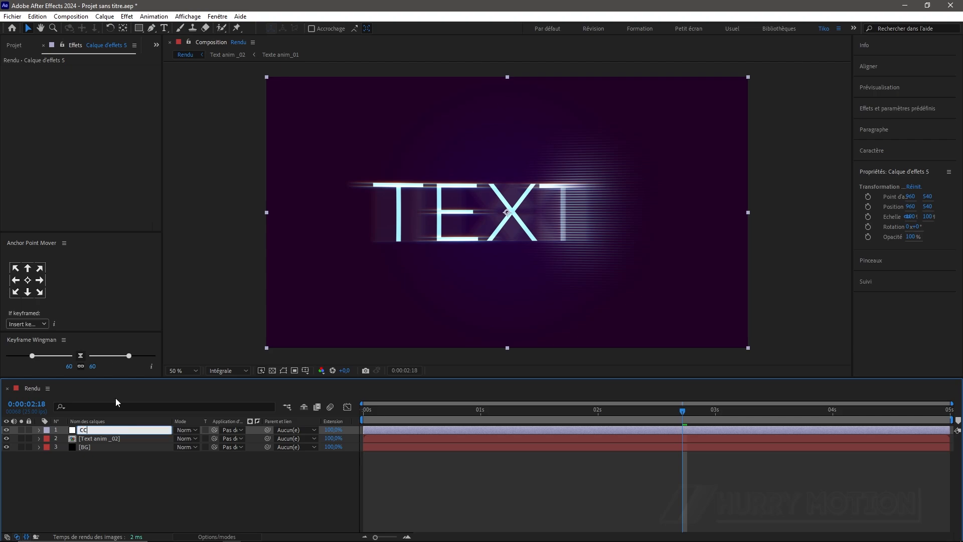
key(Return)
Apply the Courbes effect to CC, bend its RVB curve into a gentle S, and check the frame at 0:00:02:06.
key(ctrl+space)
click(143, 170)
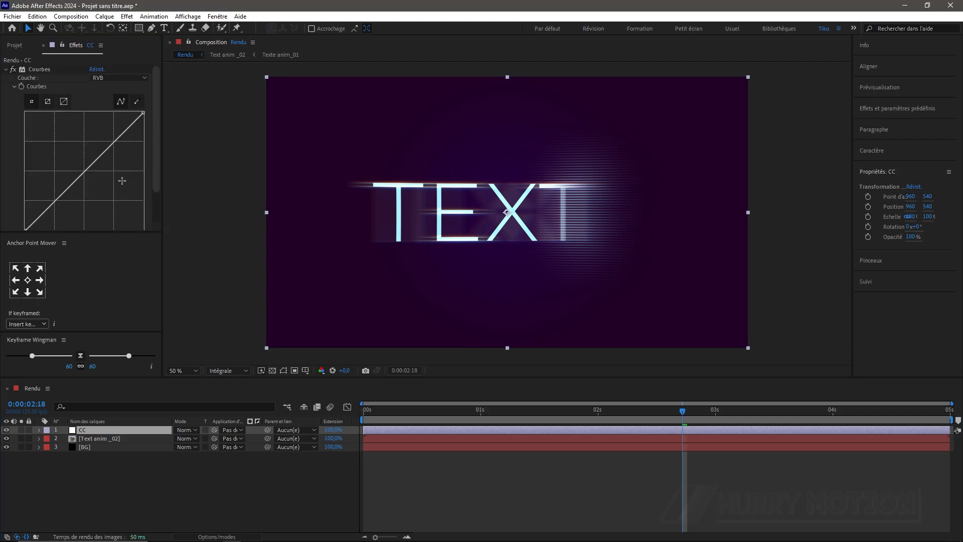
drag(54, 202, 57, 206)
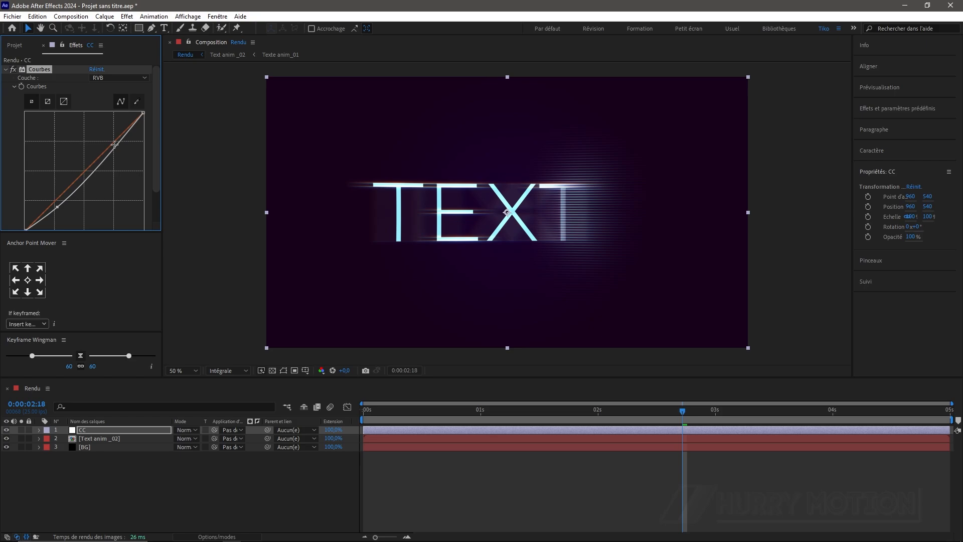
drag(117, 143, 112, 138)
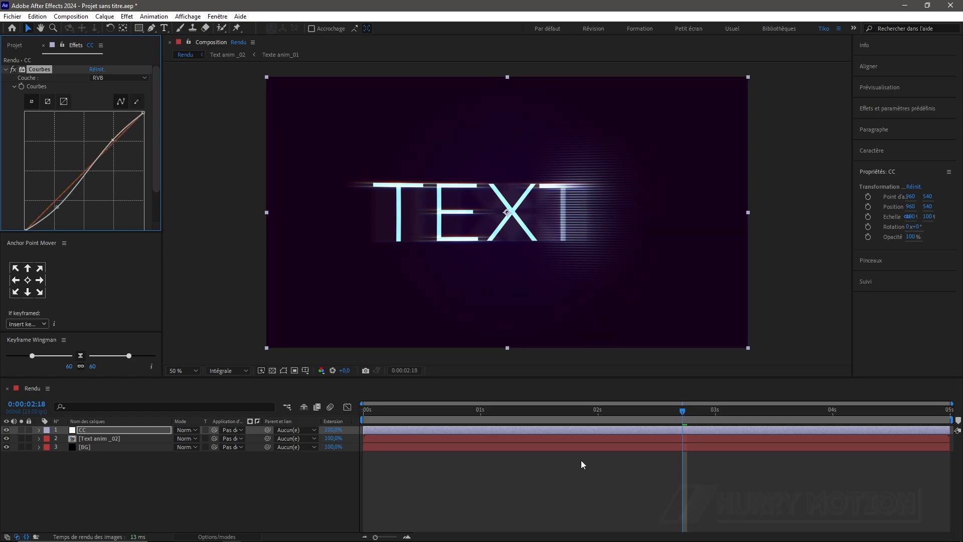
drag(689, 414, 628, 409)
Add a second adjustment layer above CC and apply the Bruit effect to it.
click(89, 432)
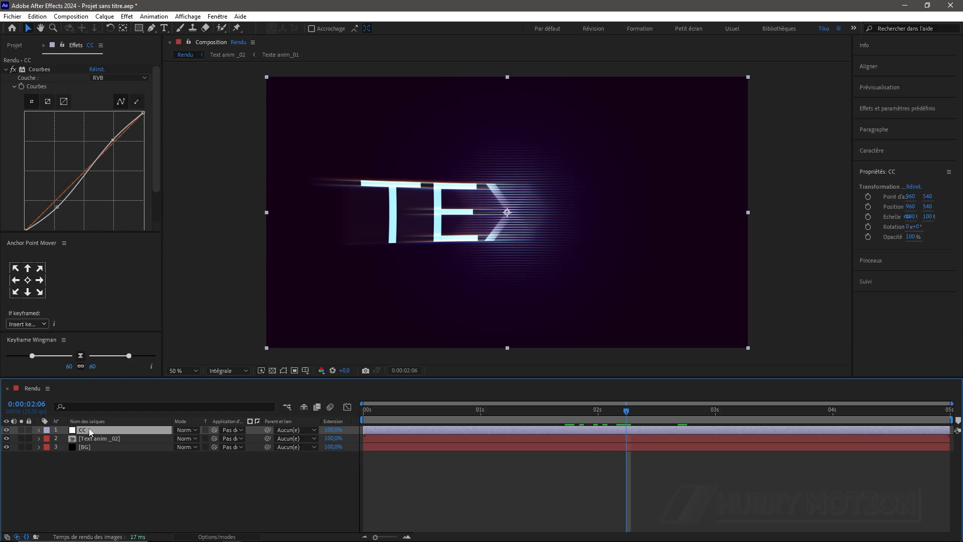
key(ctrl+alt+y)
key(ctrl+space)
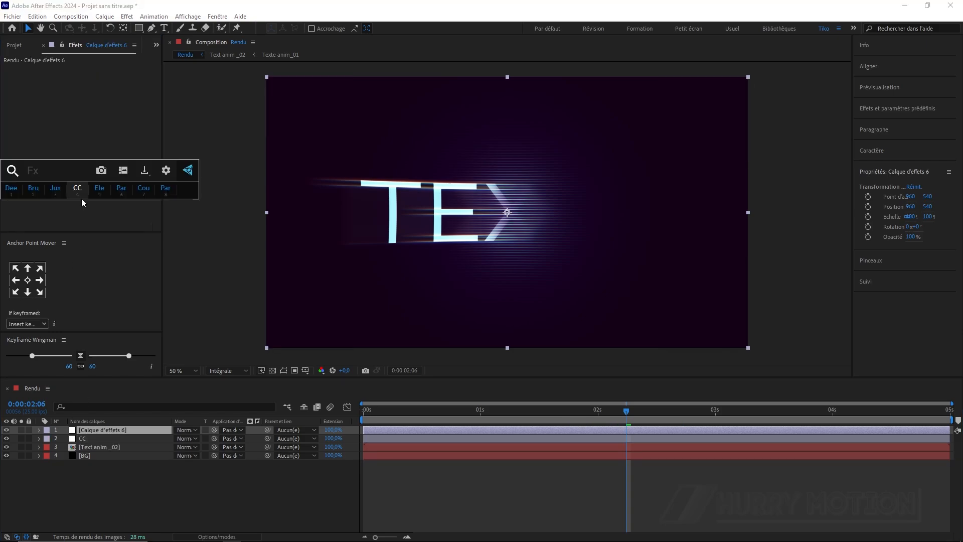
text(bruit)
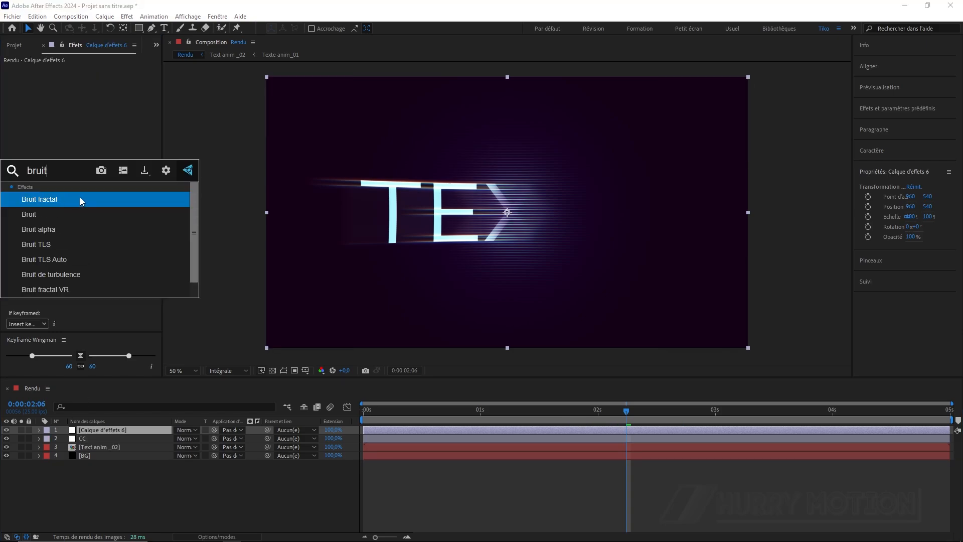
click(84, 215)
Set the Bruit effect's Quantité to 6 %, judging the grain in a close-up of the text.
click(93, 77)
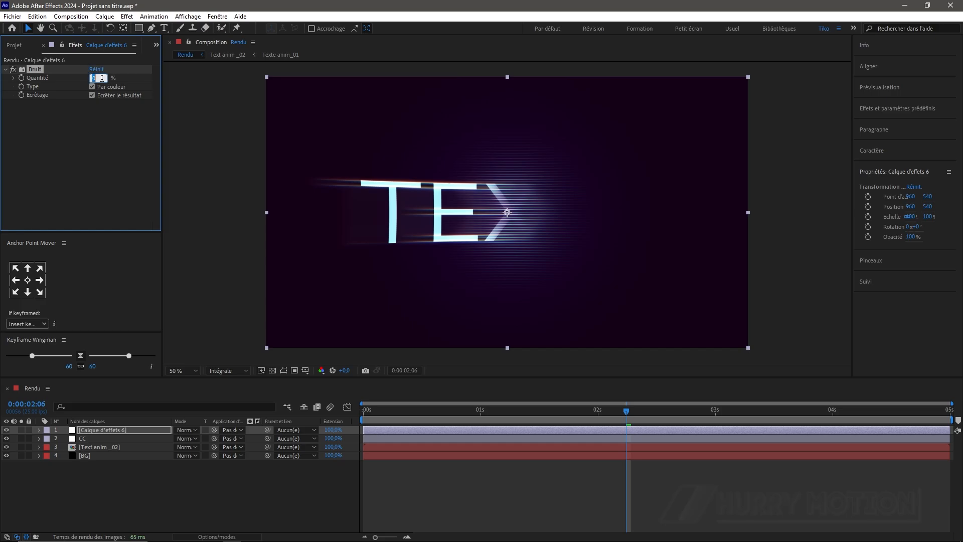
key(period)
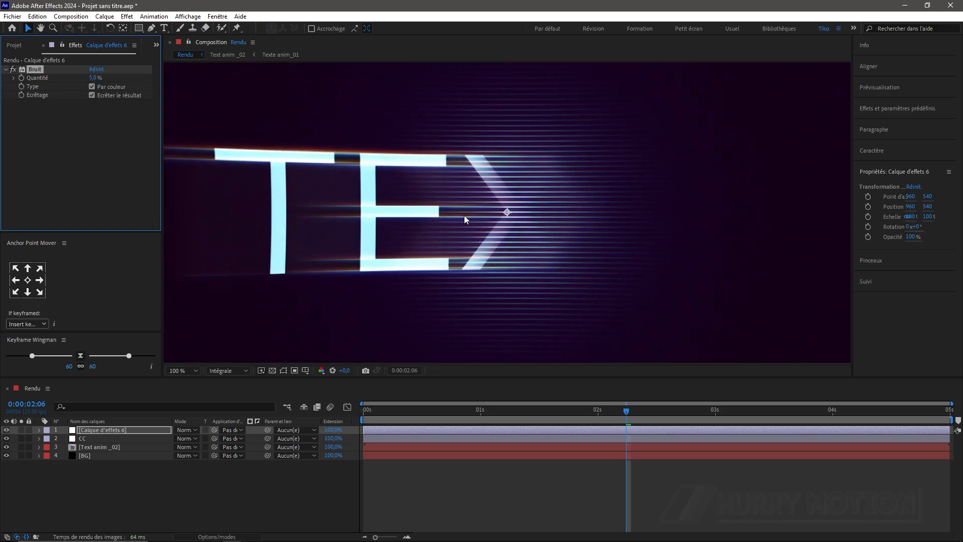
key(period)
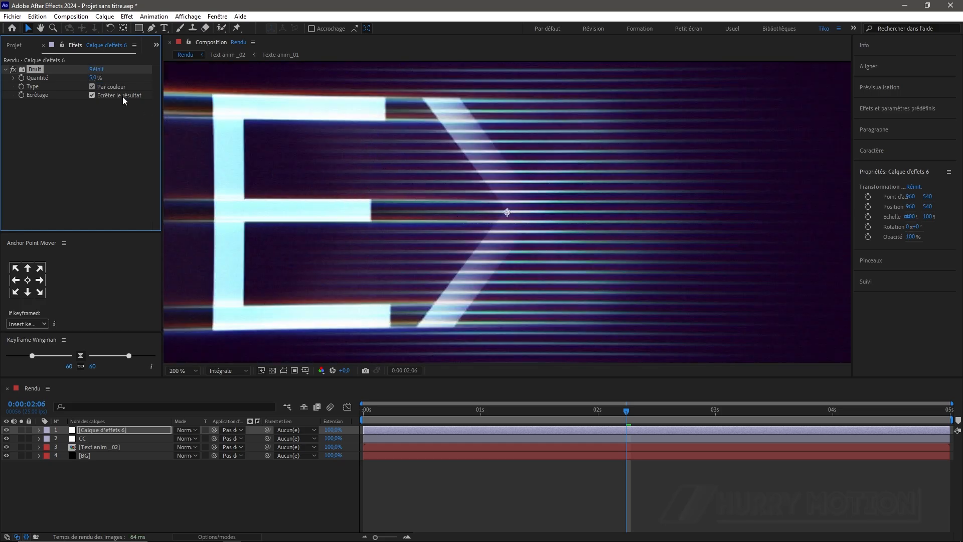
click(98, 79)
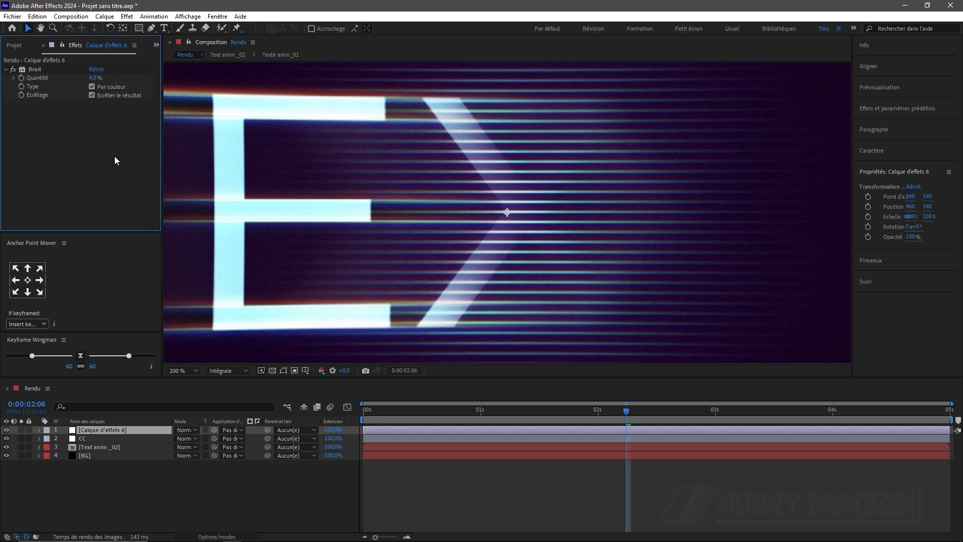
Add Flou encadré accéléré to the noise adjustment layer with a Rayon de flou of 0,5 and 1 iteration.
key(ctrl+space)
text(flou)
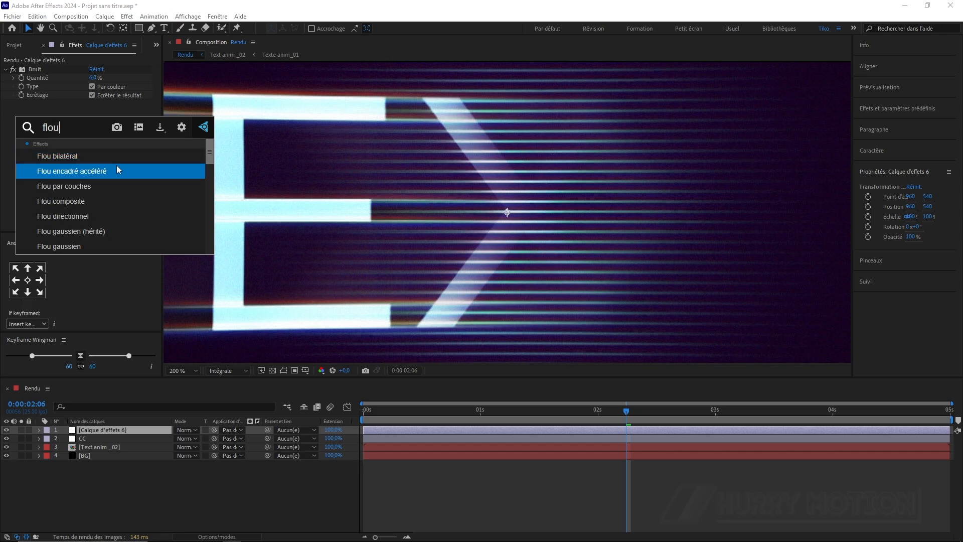
click(117, 164)
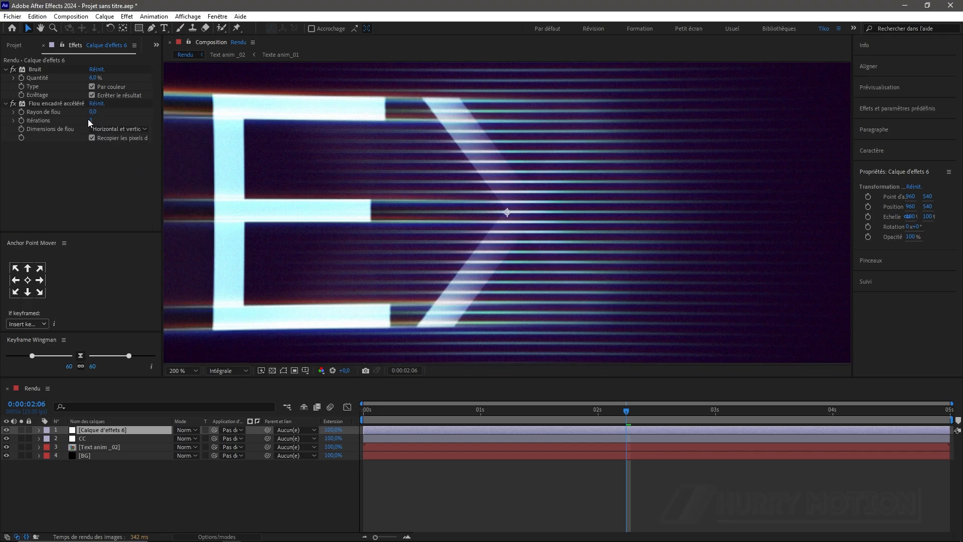
click(93, 112)
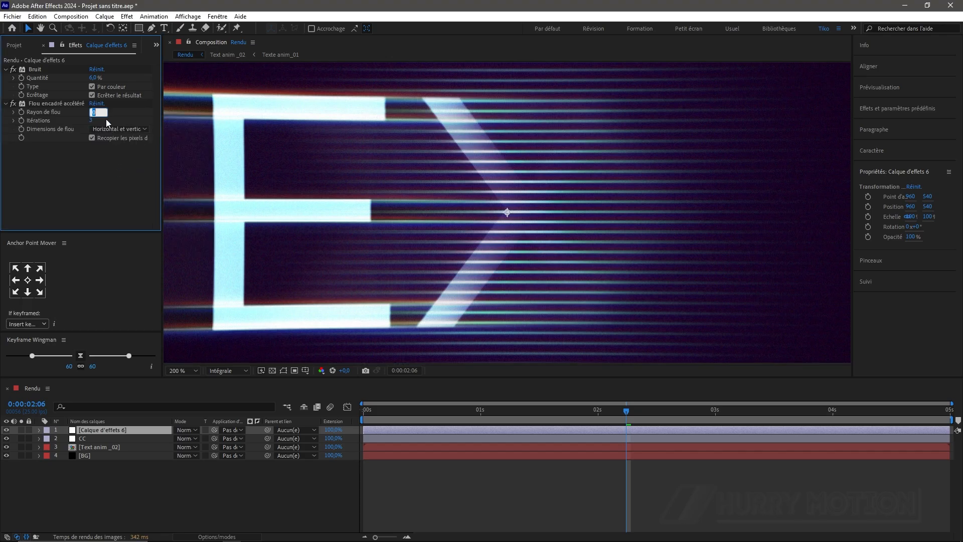
text(5)
drag(91, 121, 22, 123)
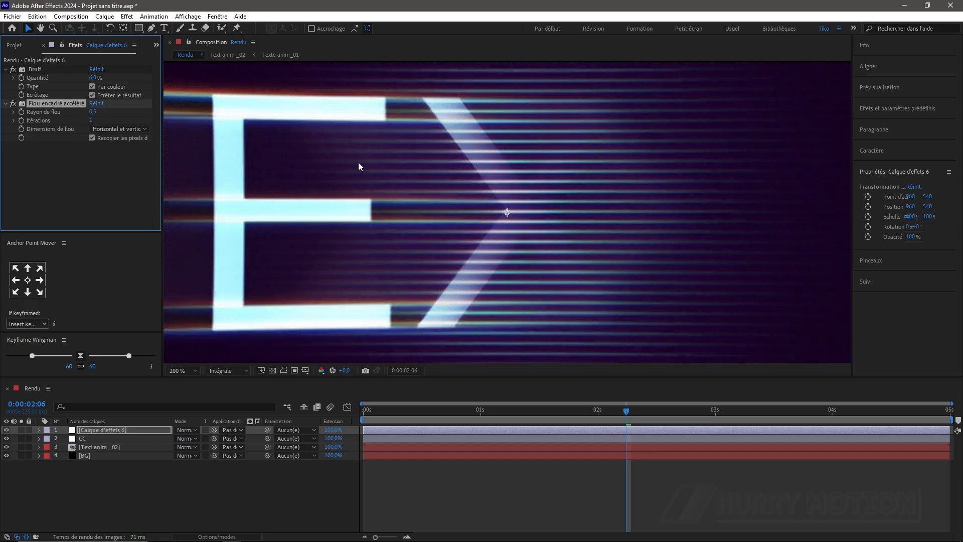
key(comma)
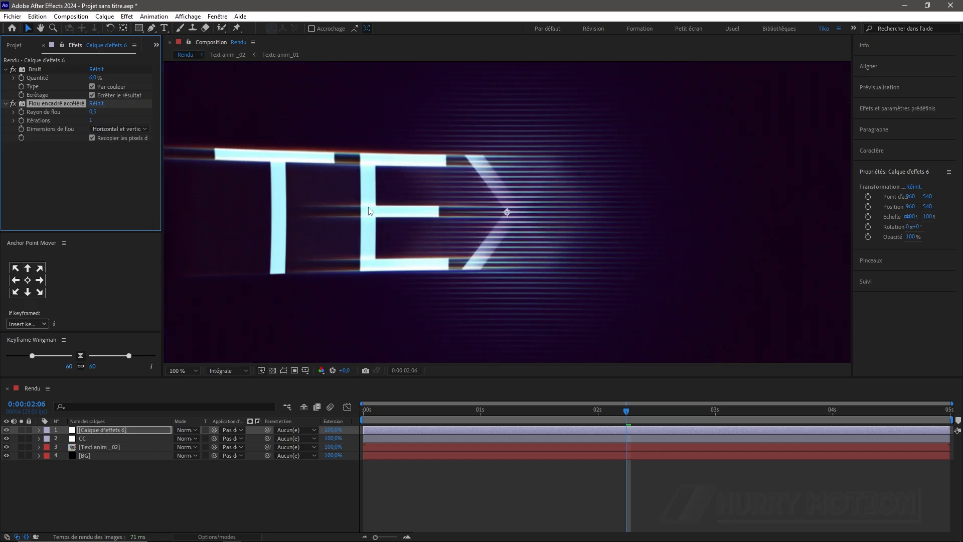
key(comma)
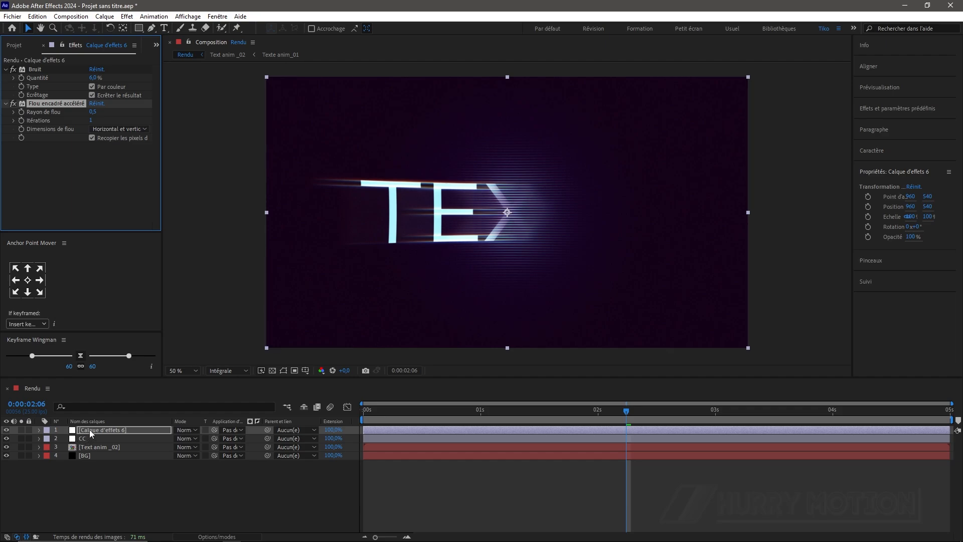
Create a black 1920 × 1080 px solid named vignette and give it a full-frame elliptical mask.
key(ctrl+y)
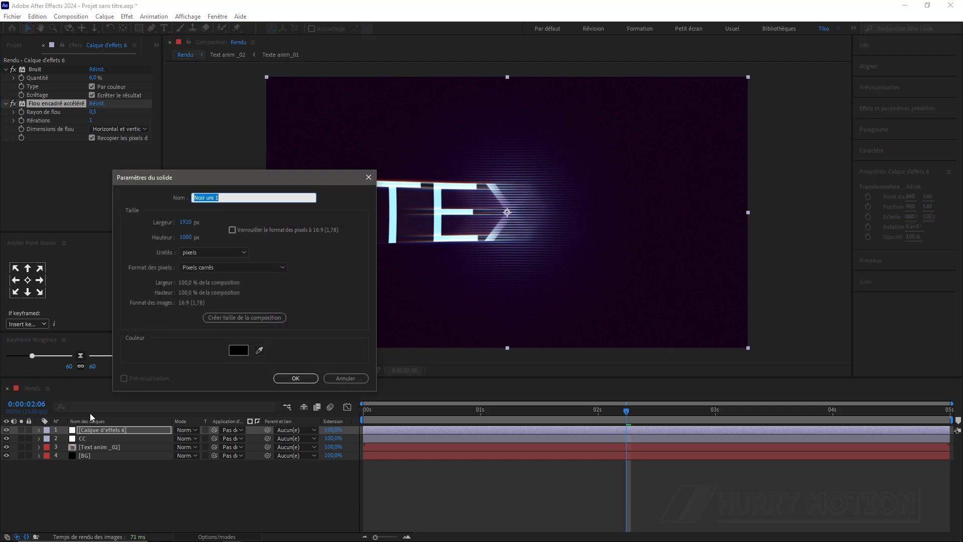
text(vignette)
click(296, 378)
drag(143, 32, 166, 50)
double_click(139, 28)
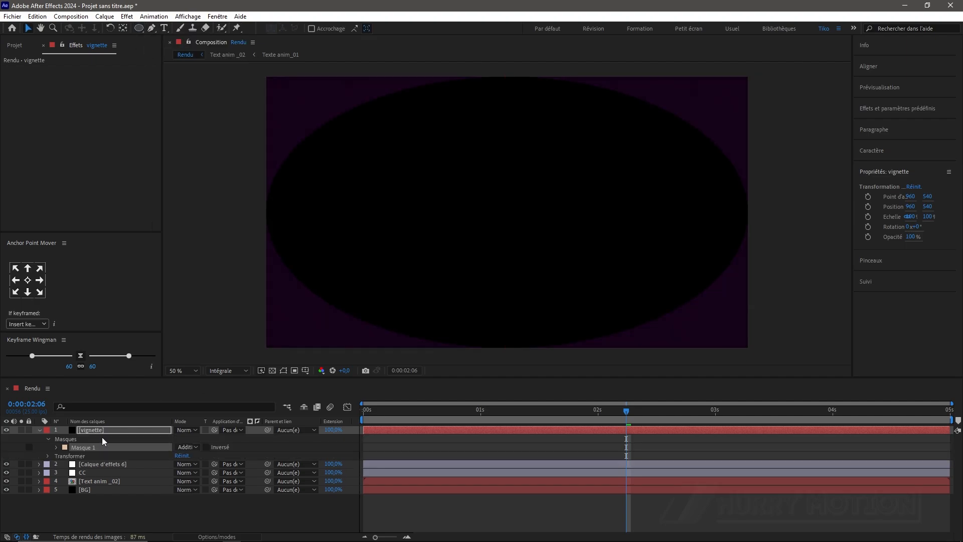
Invert the vignette's elliptical mask and set its feather to 500 pixels.
click(206, 447)
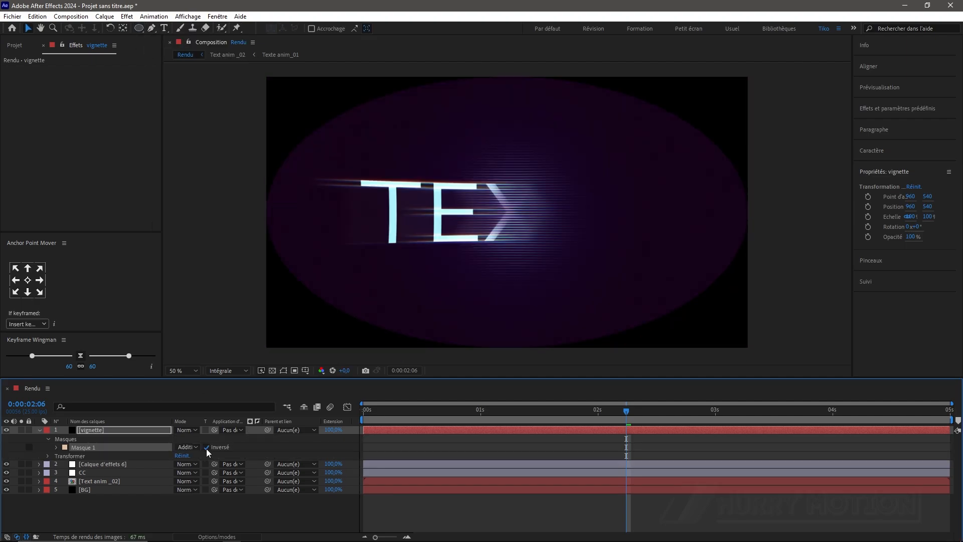
key(f)
click(192, 447)
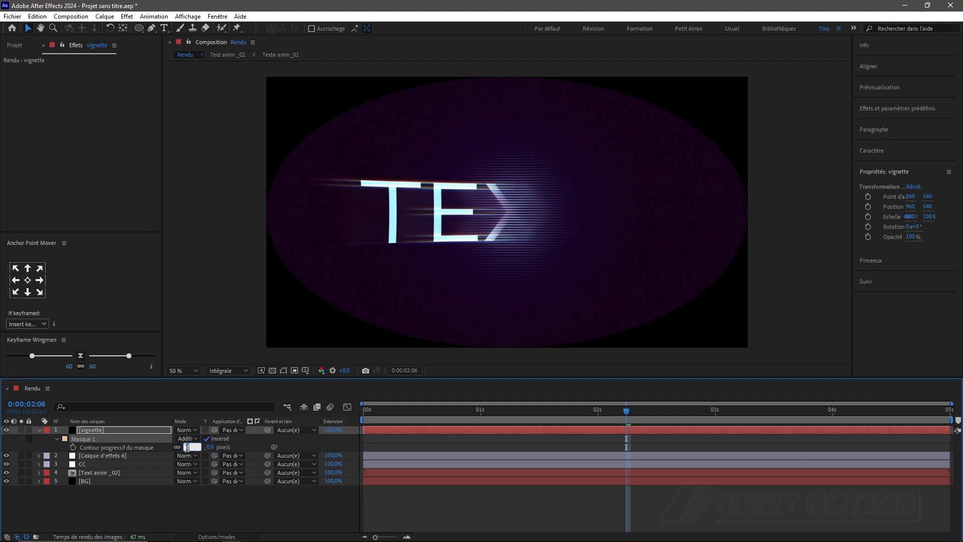
text(400)
key(Return)
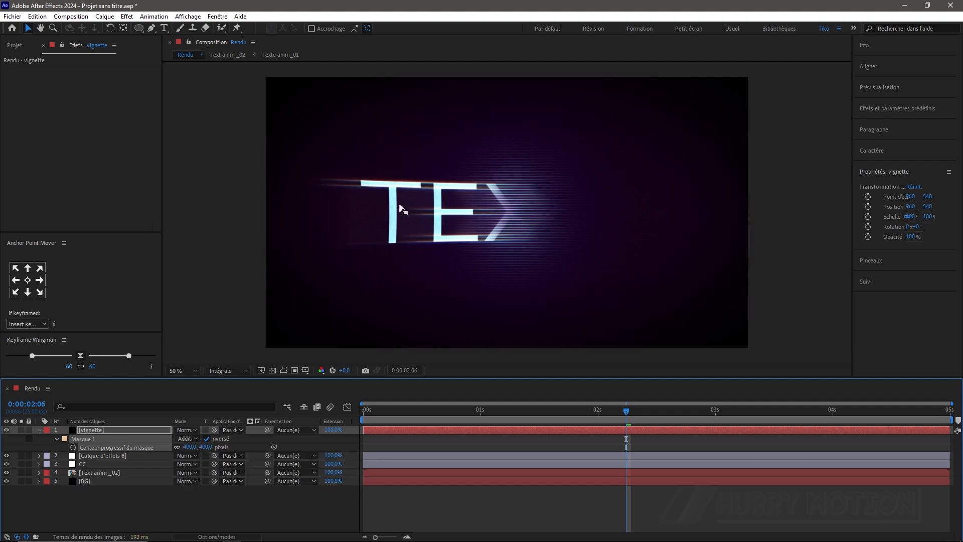
click(190, 446)
text(500)
key(Return)
Increase the vignette mask's expansion to push its dark edge outward, leaving the layer collapsed.
click(57, 438)
click(56, 439)
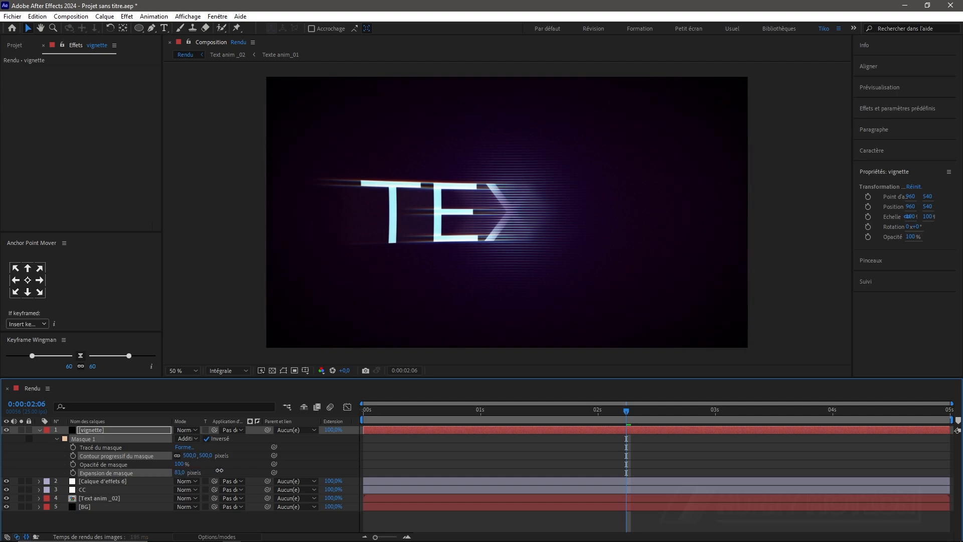
mouse_move(219, 470)
mouse_down()
mouse_move(235, 469)
mouse_move(207, 473)
mouse_up()
click(37, 430)
Create a black 1920 × 1080 px solid named barres above the vignette layer.
click(97, 430)
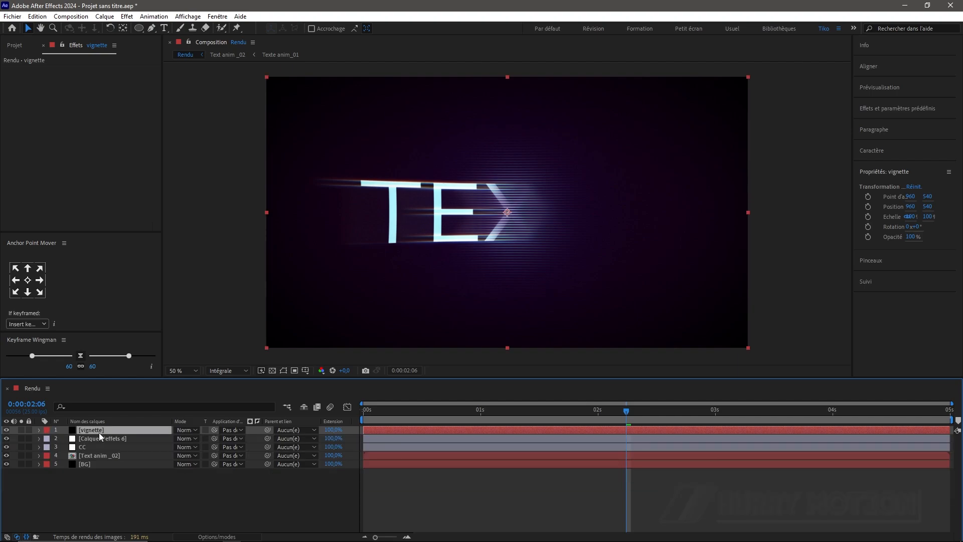
key(ctrl+y)
text(barres)
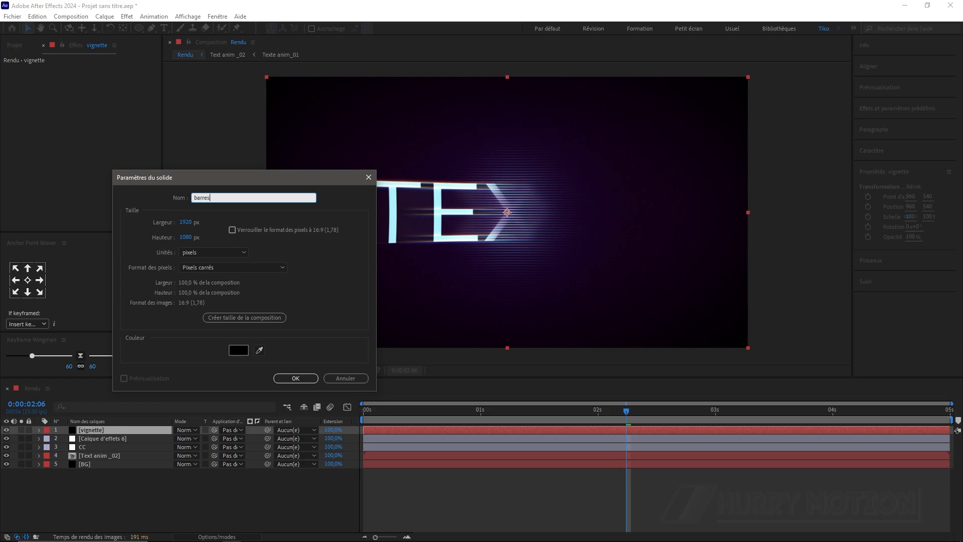
click(295, 379)
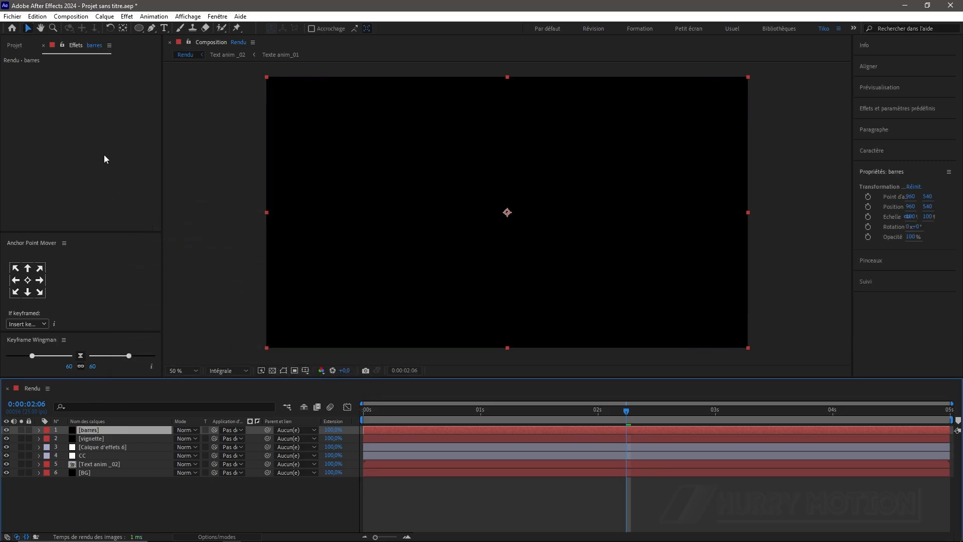
Apply CC Jaws to the barres solid with Completion at 80 % and Height at 0 % to form straight cinematic bars.
key(ctrl+space)
text(cc j)
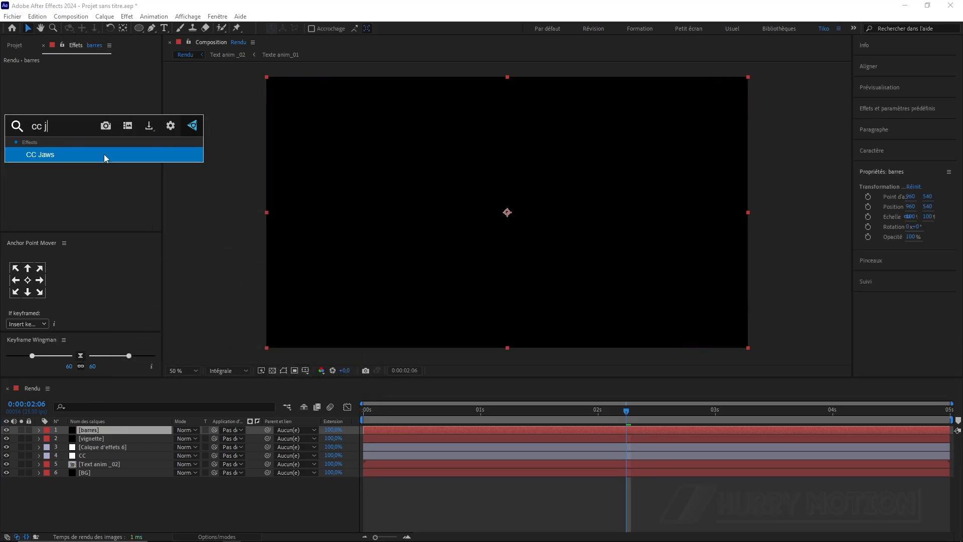
key(Return)
click(94, 78)
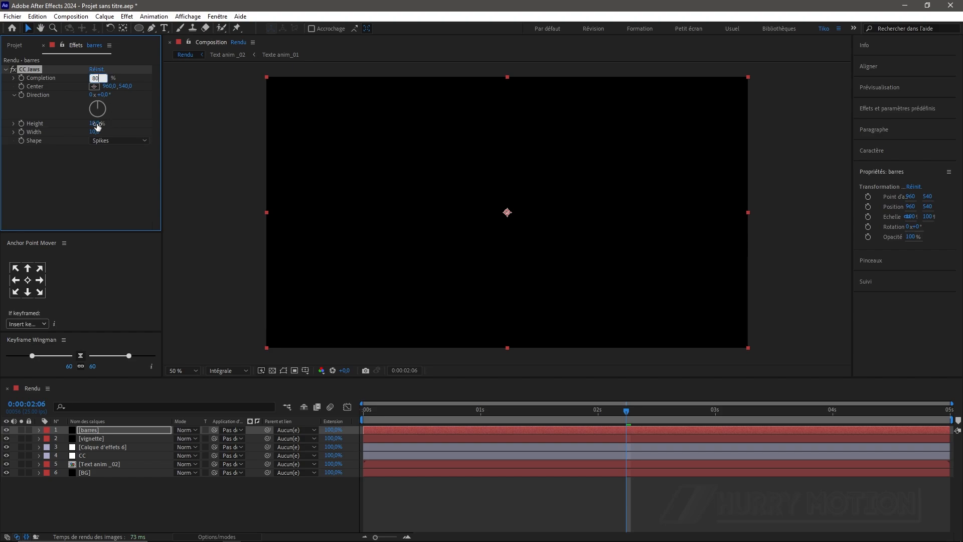
drag(95, 124, 9, 132)
click(91, 183)
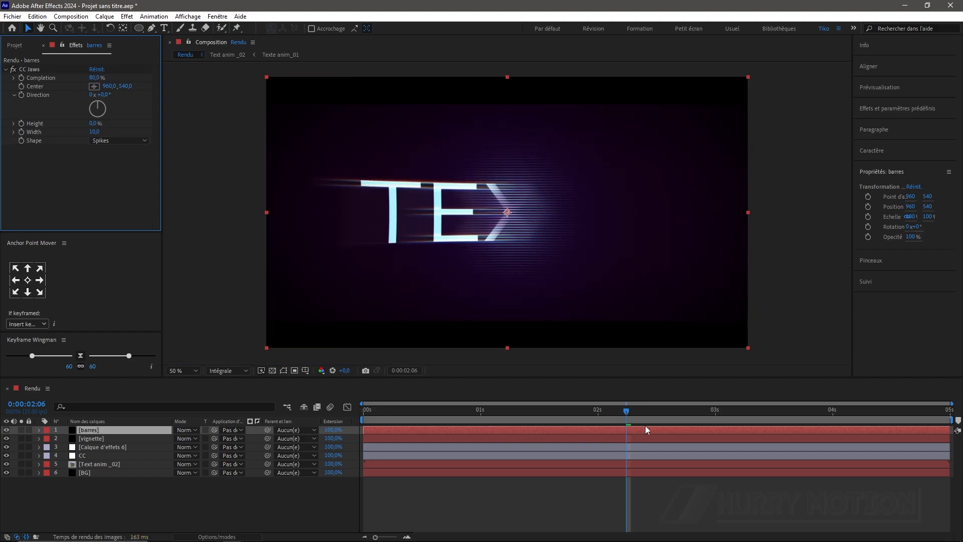
Play the Rendu composition from its first frame and inspect the finished text animation up close.
drag(627, 411, 363, 411)
key(space)
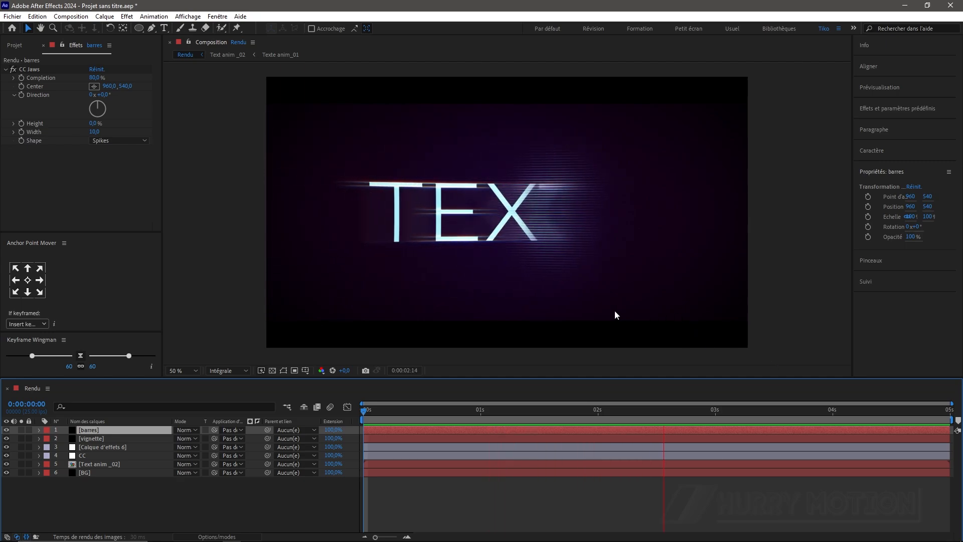
scroll(607, 319, up, 1)
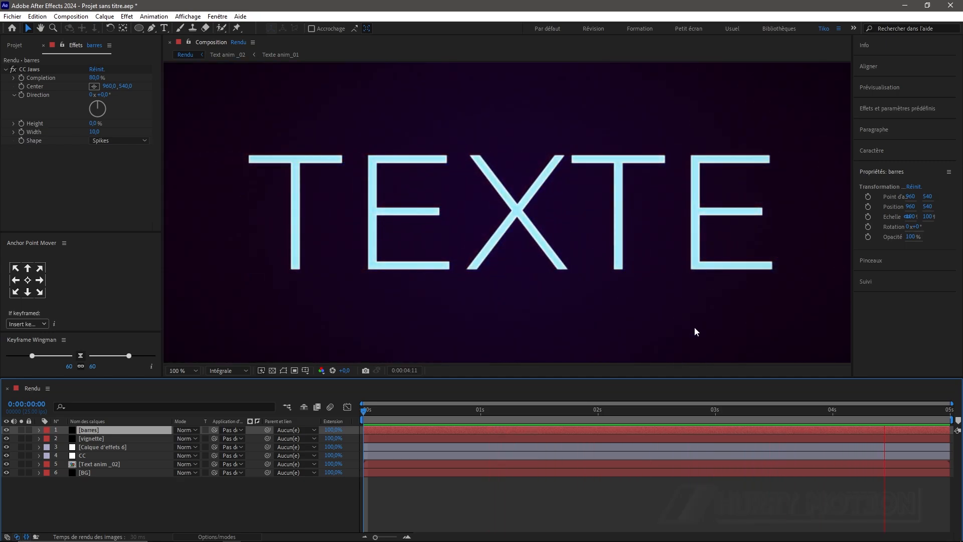